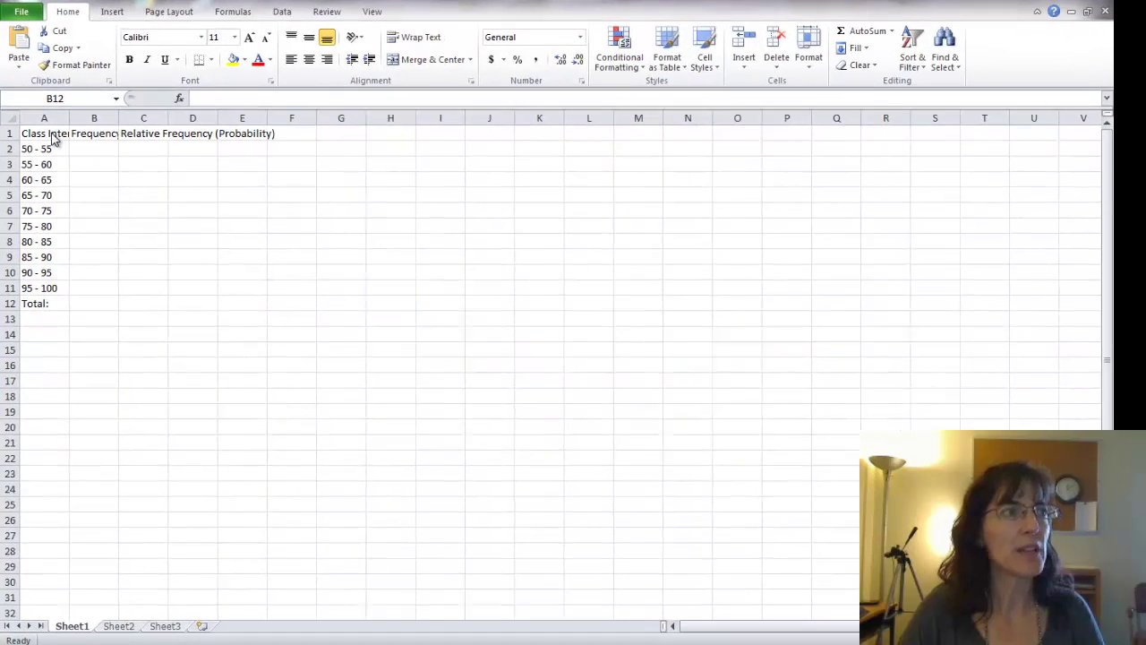
Narrow column A with the class interval heading in A1 wrapped onto four lines, and fit row 1's height to it.
{"action": "left_click", "coordinate": [52, 131]}
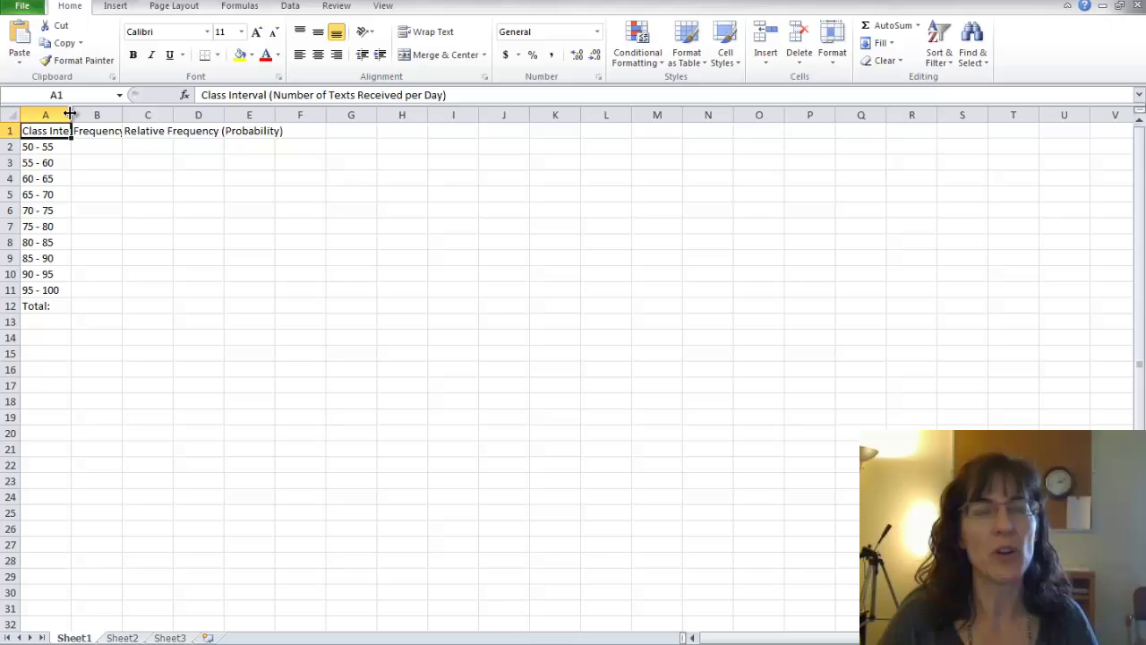
{"action": "double_click", "coordinate": [70, 114]}
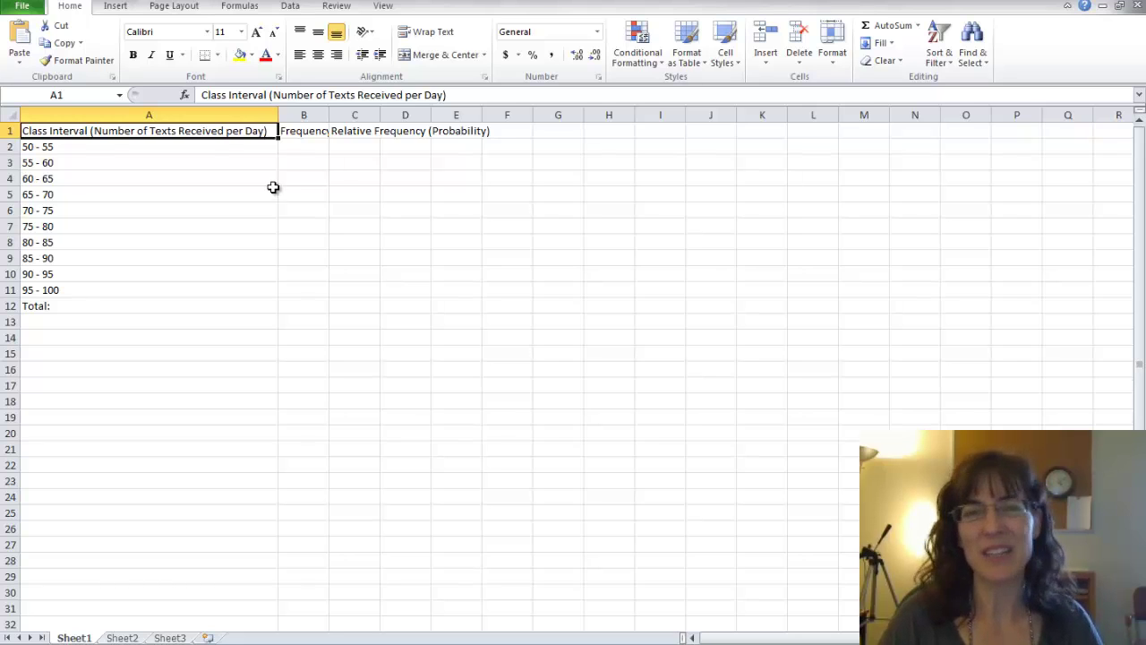
{"action": "left_click_drag", "start_coordinate": [277, 115], "coordinate": [89, 139]}
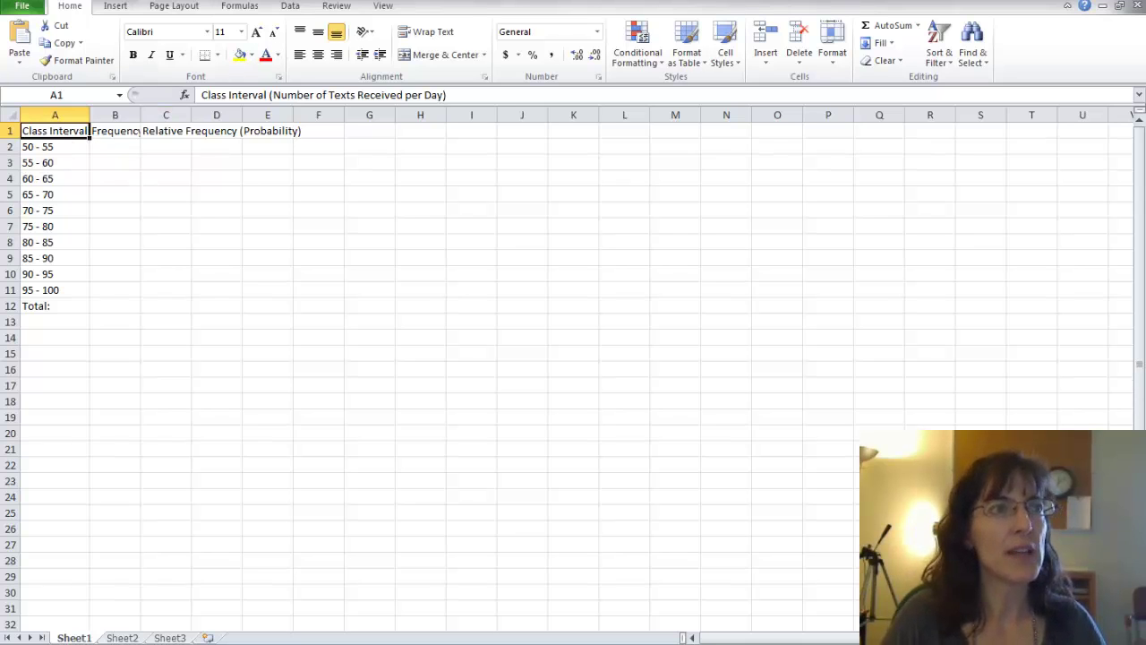
{"action": "left_click", "coordinate": [434, 37]}
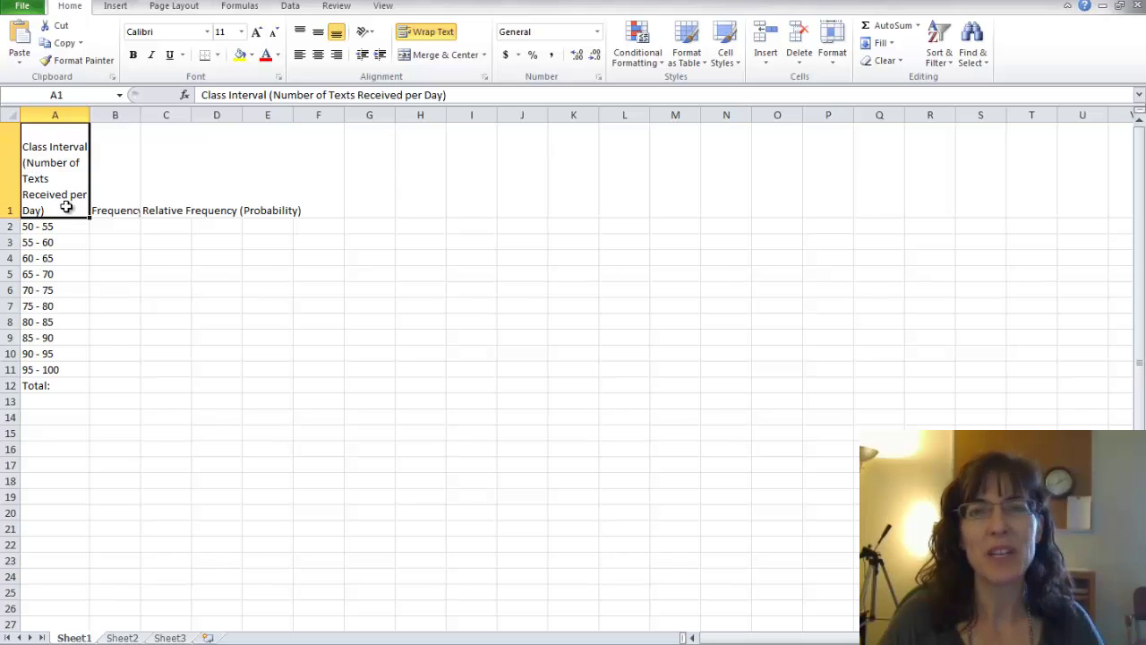
{"action": "left_click_drag", "start_coordinate": [90, 113], "coordinate": [99, 112]}
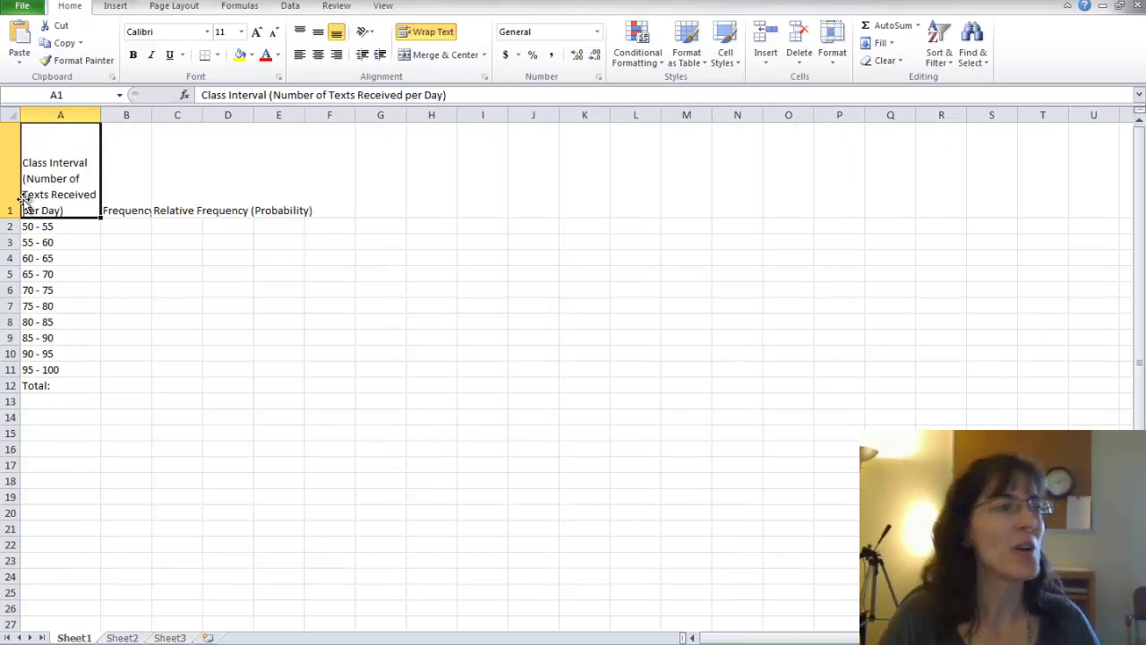
{"action": "left_click", "coordinate": [8, 167]}
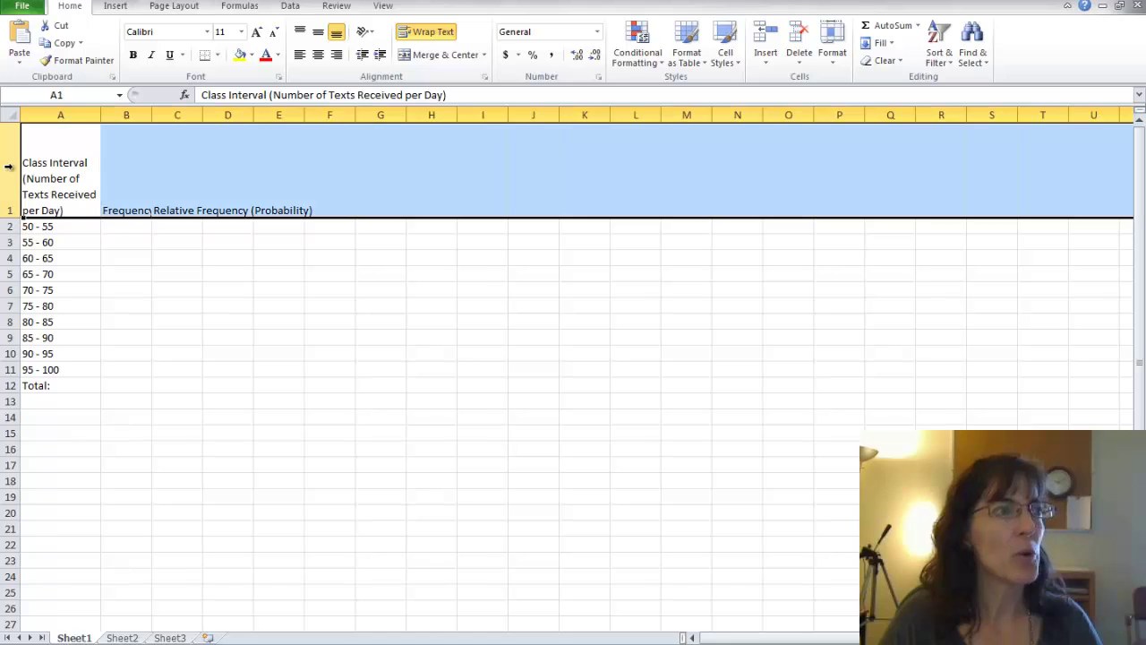
{"action": "double_click", "coordinate": [11, 217]}
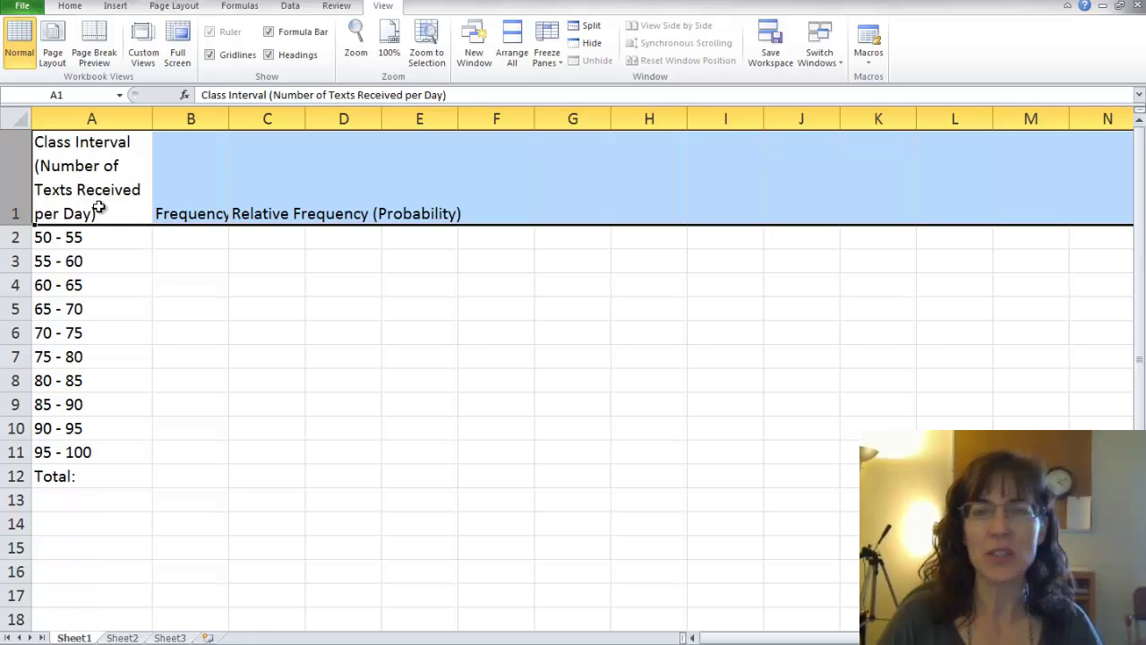
Wrap the text in the header cells B1:D1.
{"action": "left_click", "coordinate": [190, 194]}
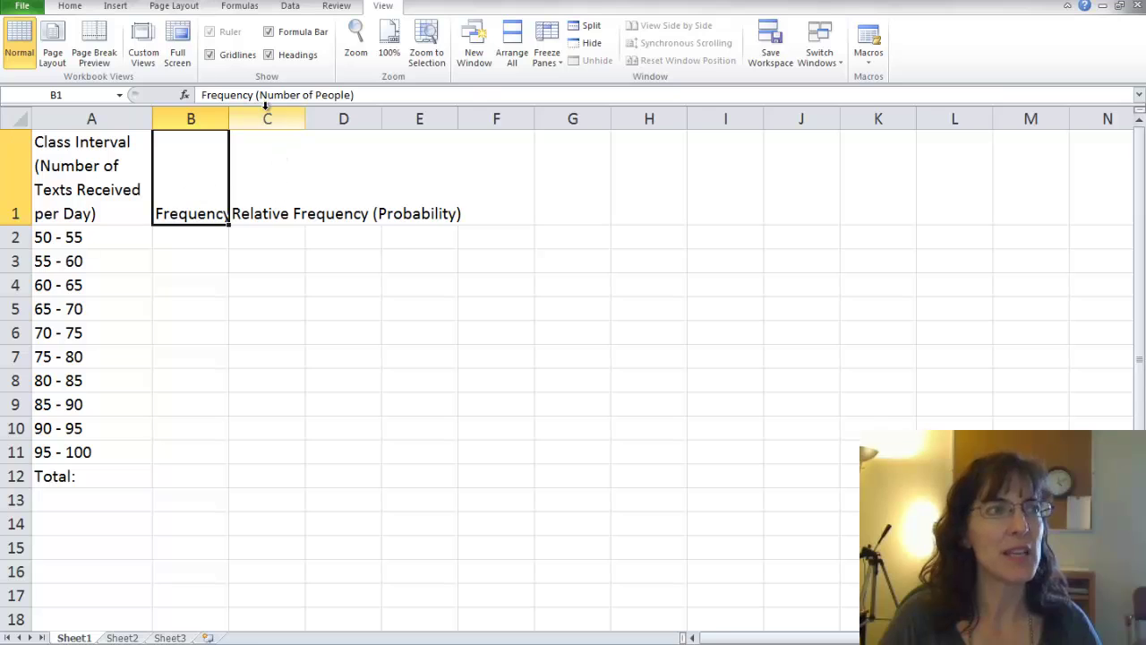
{"action": "left_click", "coordinate": [269, 177]}
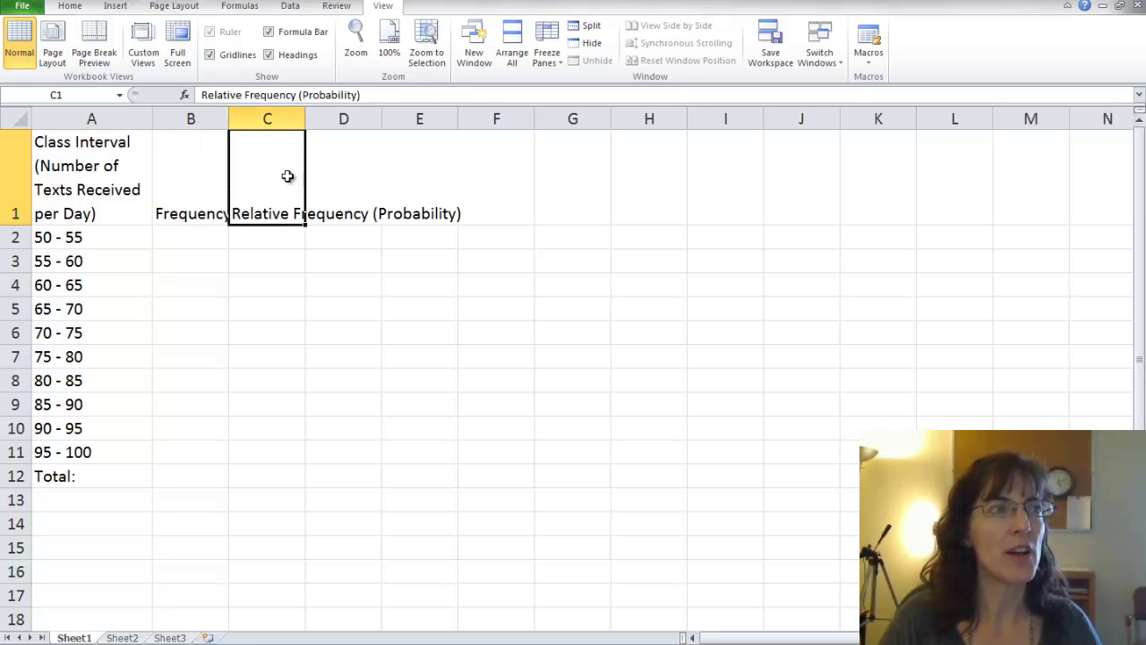
{"action": "left_click", "coordinate": [344, 169]}
{"action": "left_click_drag", "start_coordinate": [209, 174], "coordinate": [338, 136]}
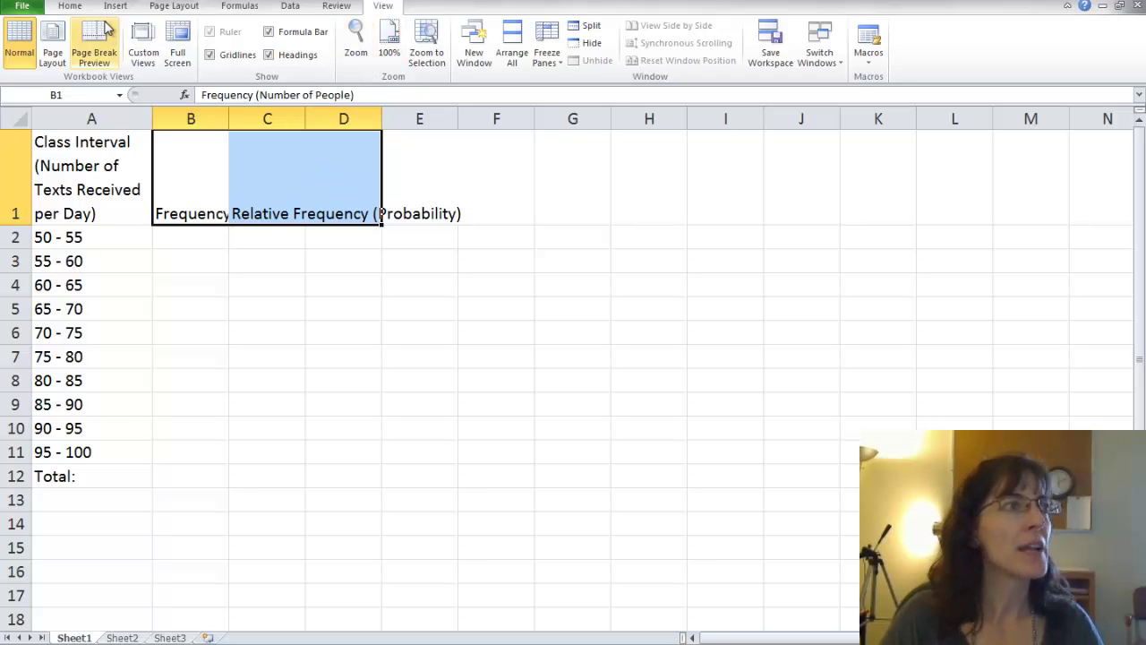
{"action": "left_click", "coordinate": [69, 8]}
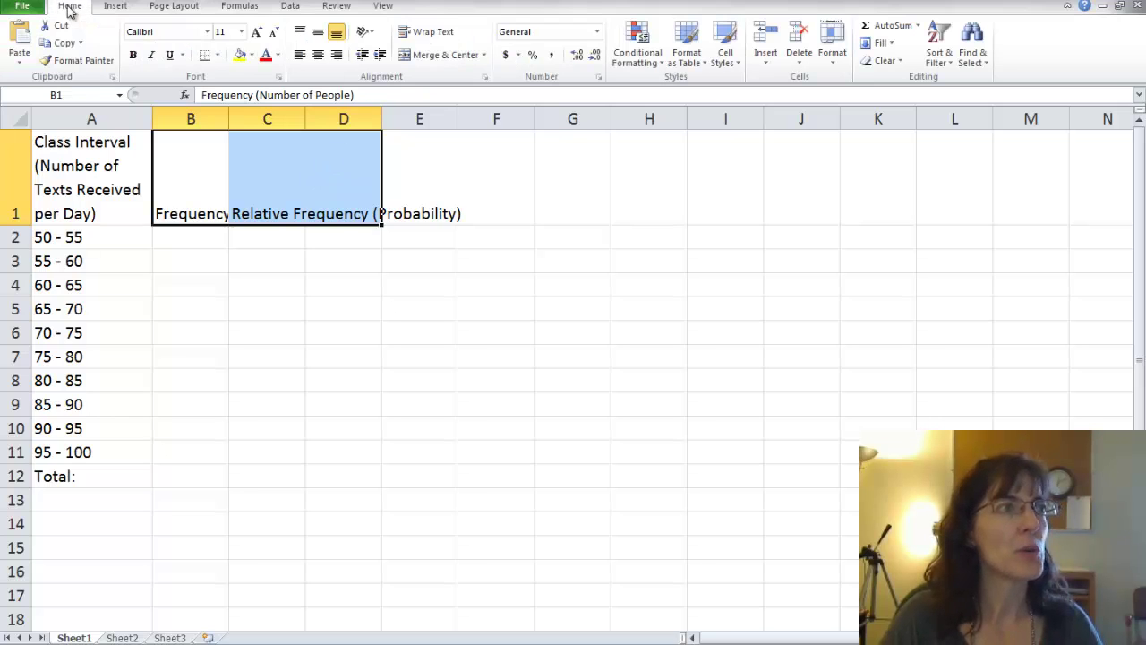
{"action": "left_click", "coordinate": [427, 39]}
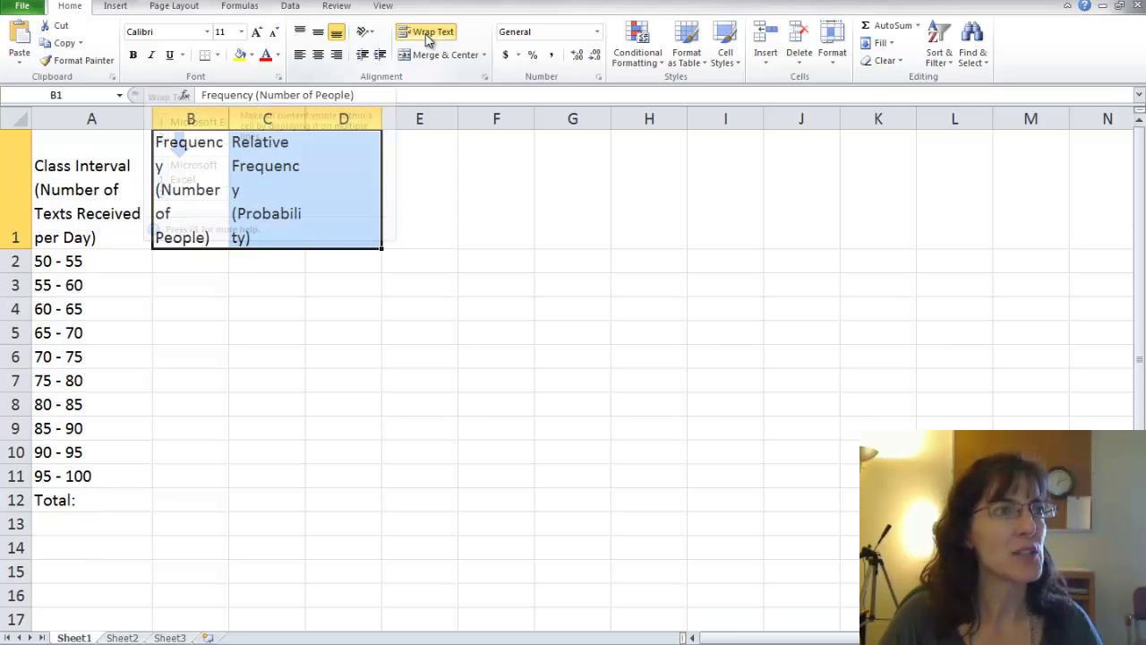
{"action": "left_click", "coordinate": [215, 301]}
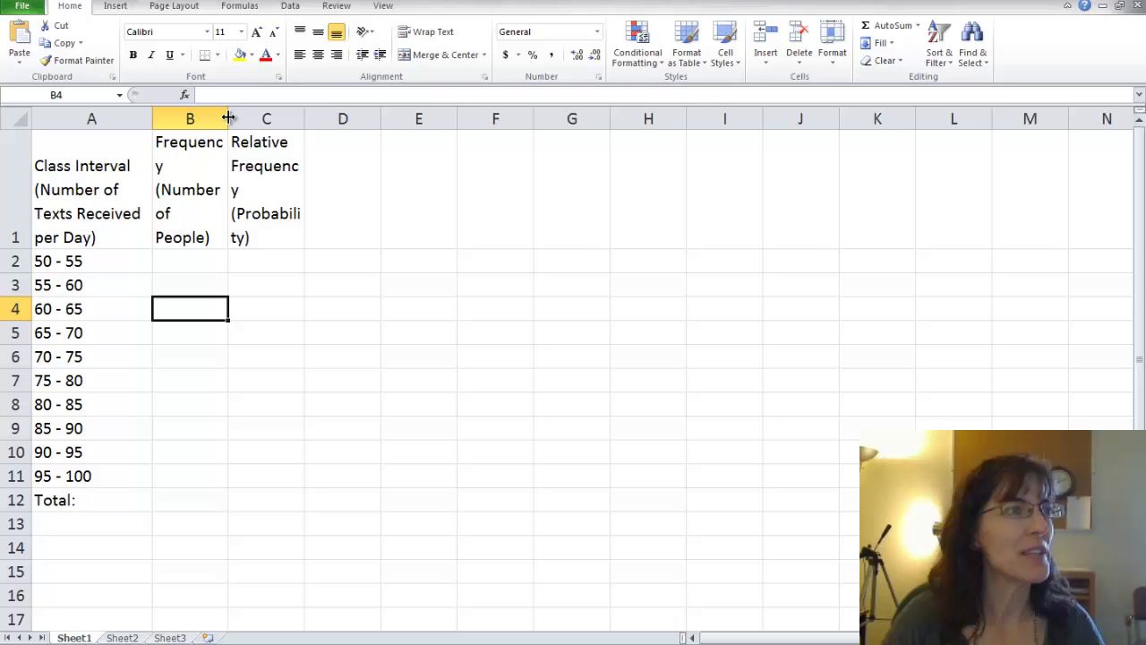
Widen columns B and C so their headings wrap between whole words, and reduce row 1's height to fit the headings.
{"action": "left_click_drag", "start_coordinate": [228, 118], "coordinate": [435, 114]}
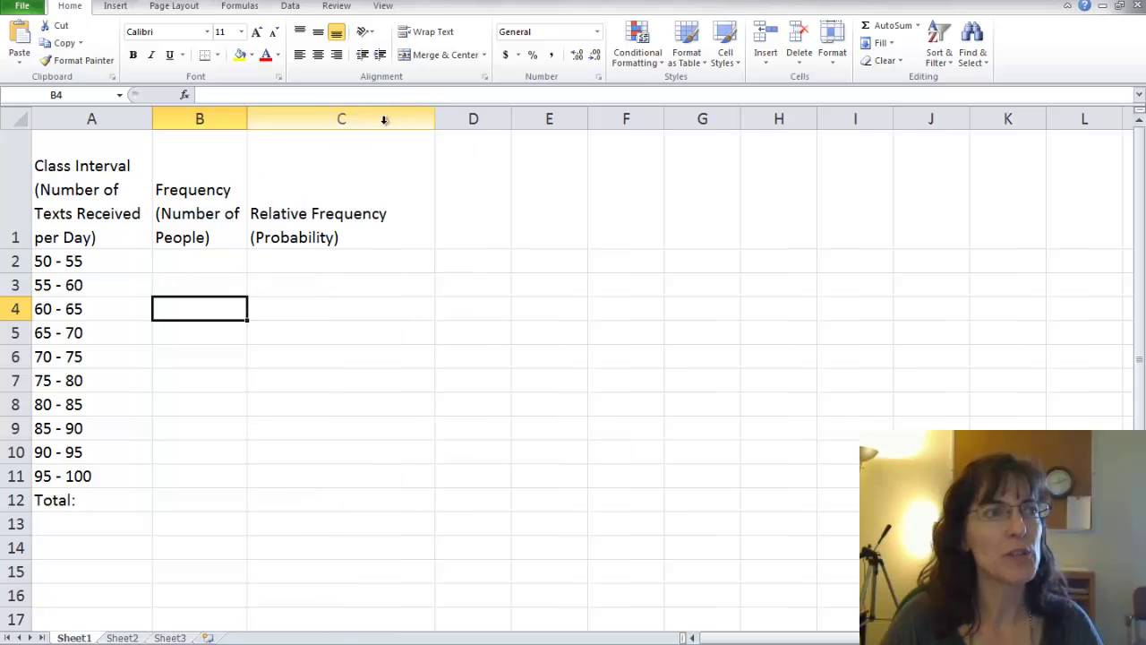
{"action": "double_click", "coordinate": [435, 114]}
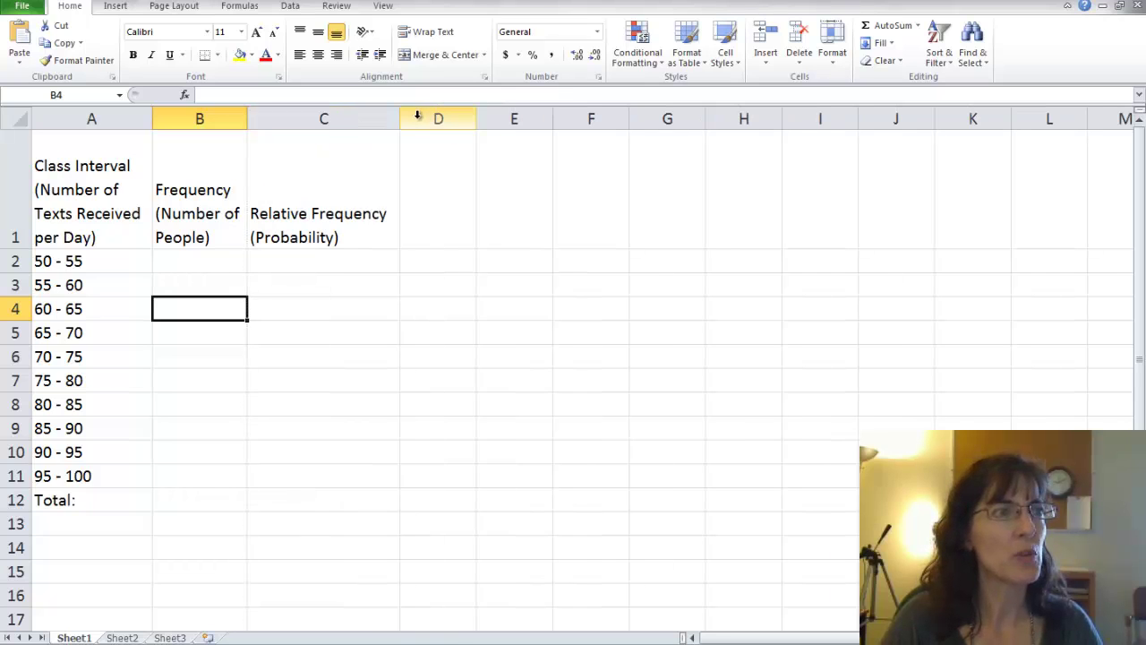
{"action": "left_click_drag", "start_coordinate": [399, 117], "coordinate": [351, 133]}
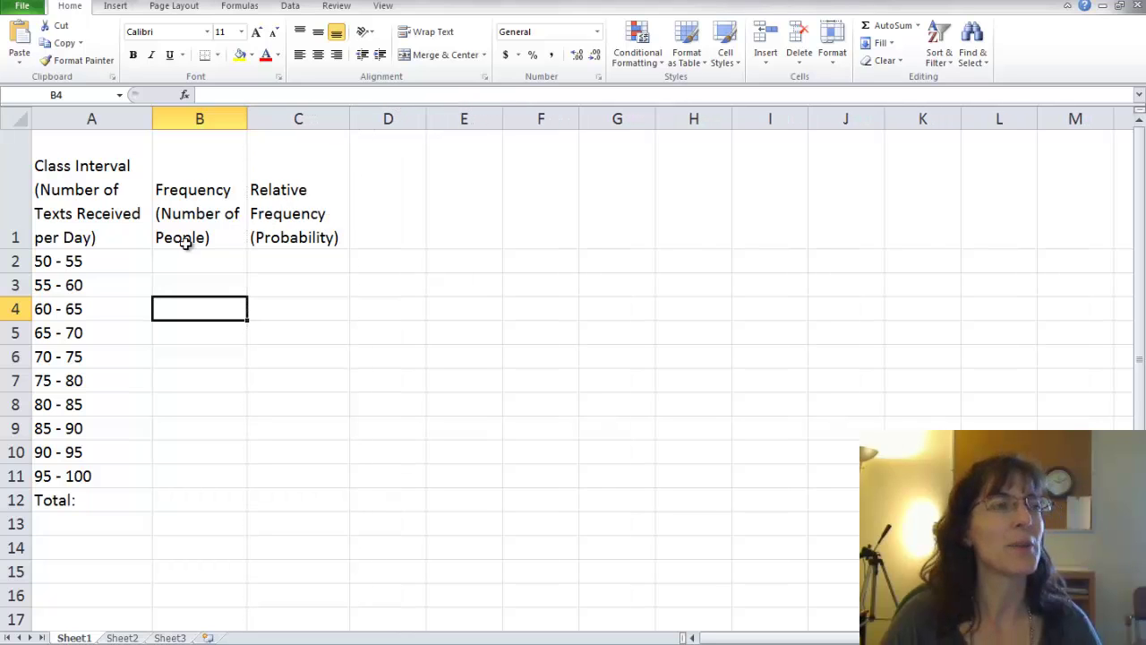
{"action": "left_click", "coordinate": [14, 190]}
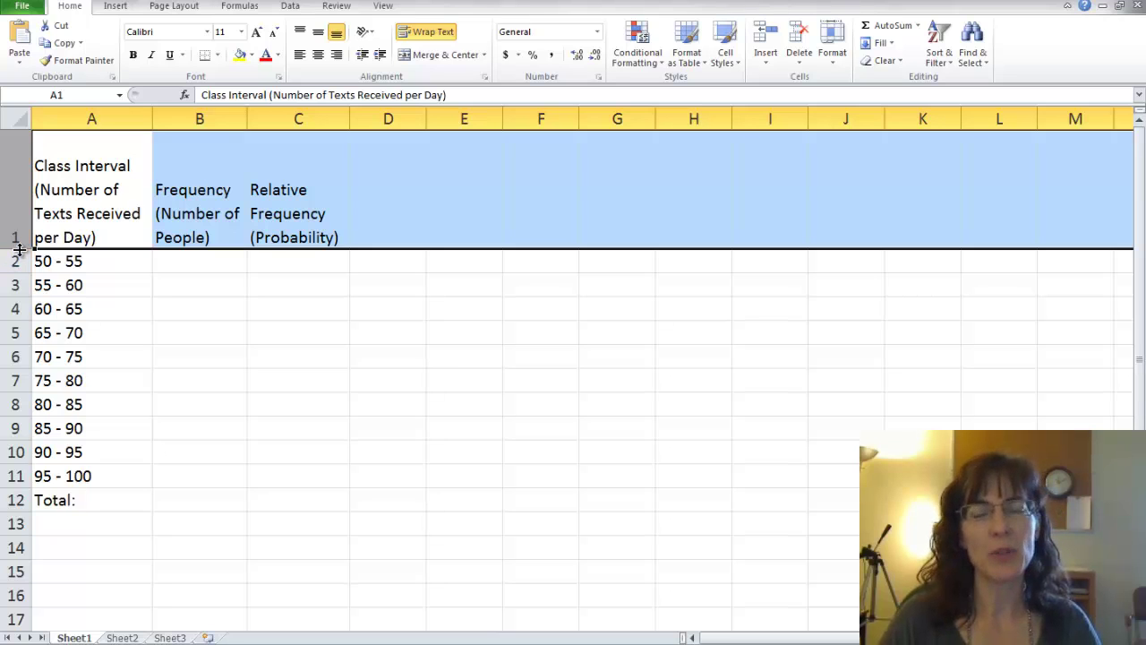
{"action": "left_click_drag", "start_coordinate": [19, 249], "coordinate": [20, 225]}
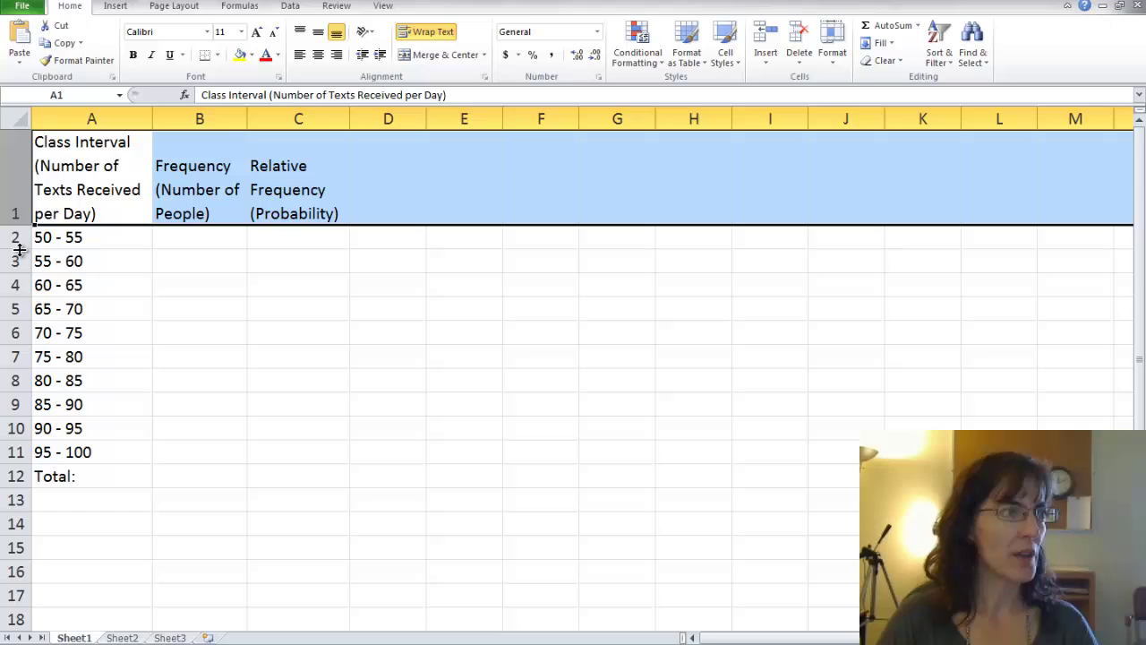
{"action": "left_click", "coordinate": [302, 320]}
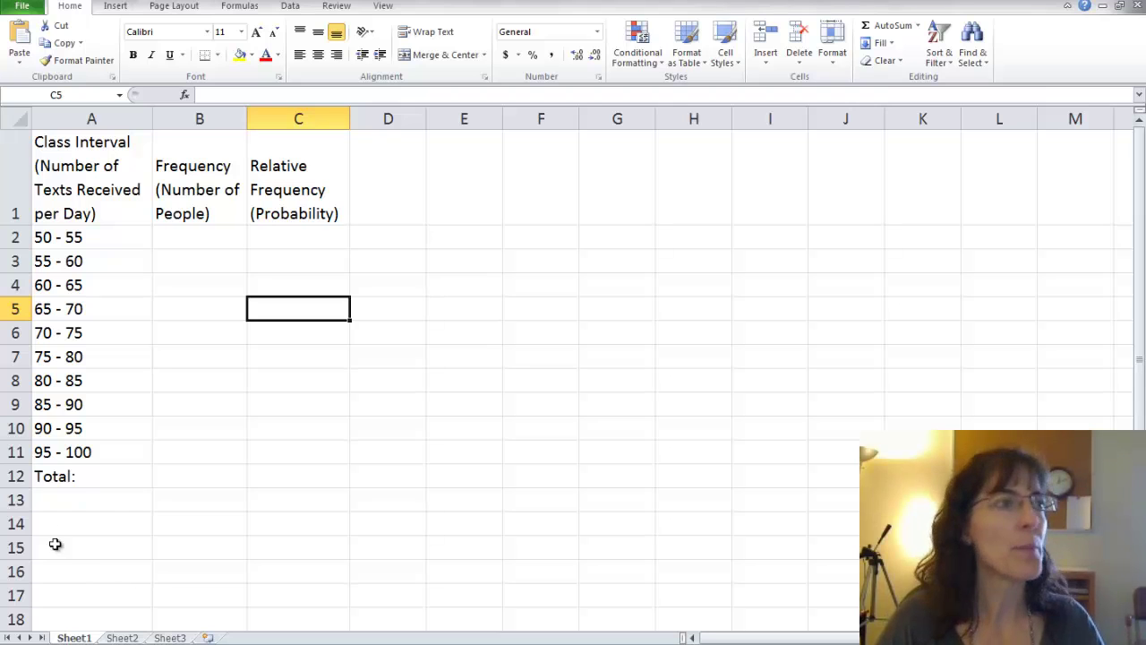
Enter the frequencies 14, 14, 12, 14, 18, 19, 5, 9, 2 and 3 in cells B2 through B11.
{"action": "left_click", "coordinate": [203, 243]}
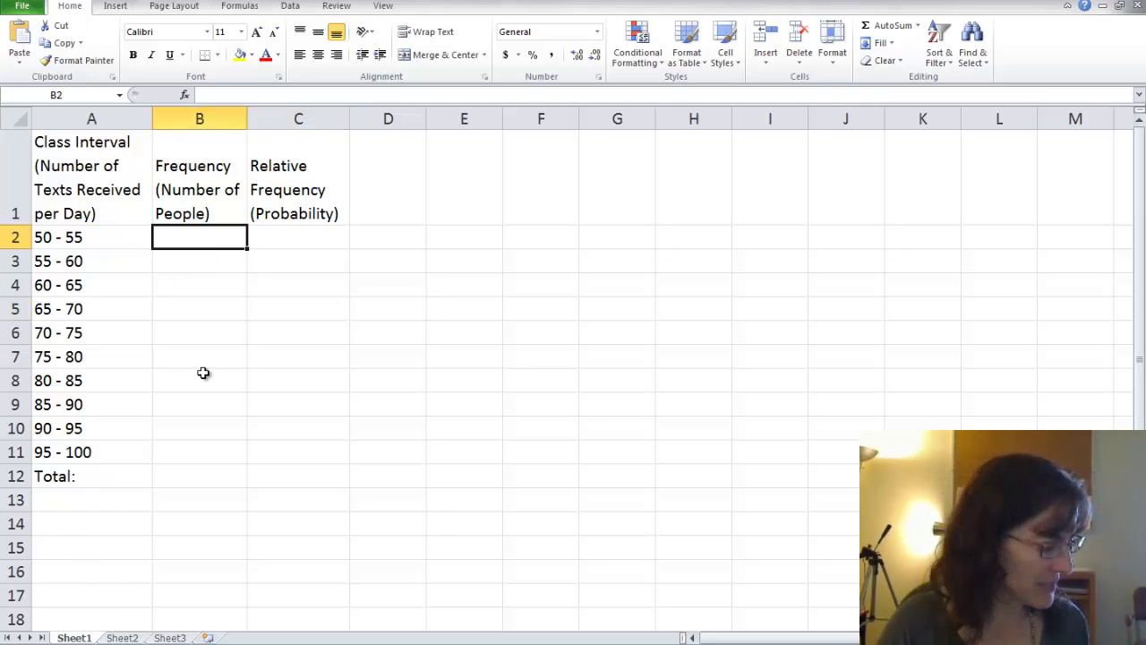
{"action": "type", "text": "14"}
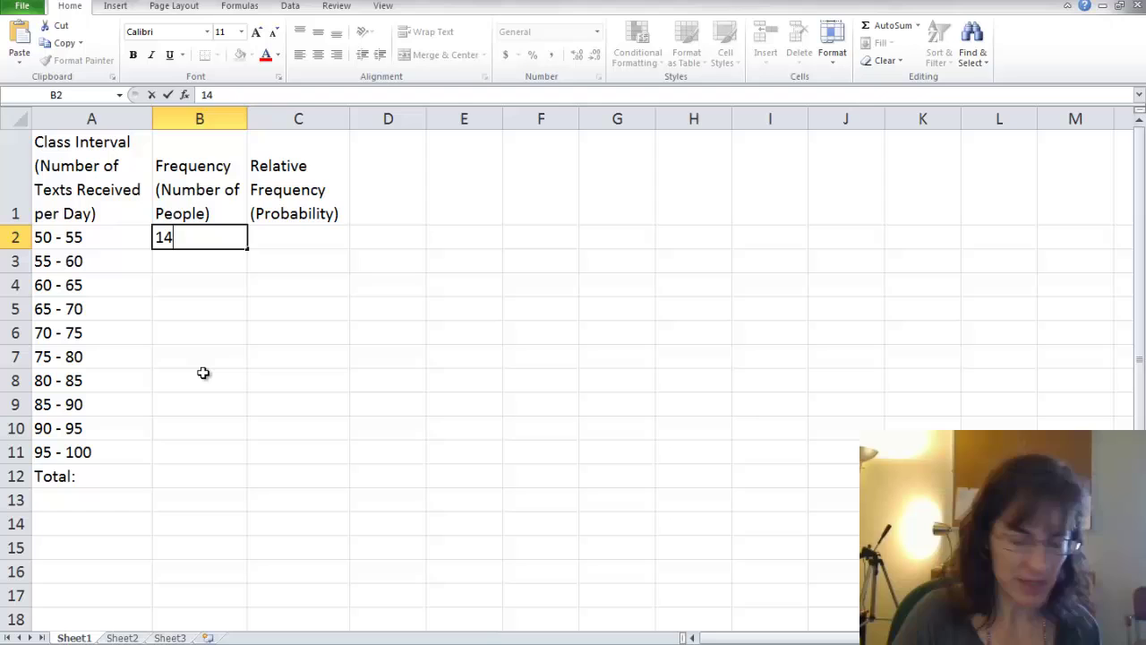
{"action": "key", "text": "Return"}
{"action": "type", "text": "14"}
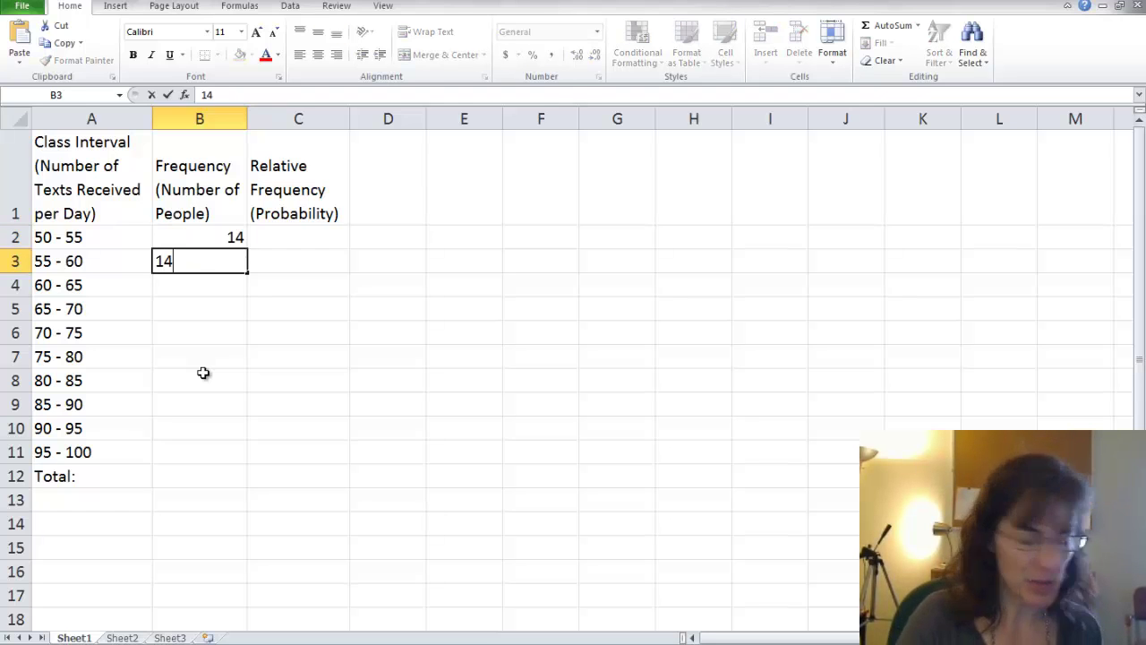
{"action": "key", "text": "Return"}
{"action": "type", "text": "12"}
{"action": "key", "text": "Return"}
{"action": "type", "text": "14"}
{"action": "key", "text": "Return"}
{"action": "type", "text": "18"}
{"action": "key", "text": "Return"}
{"action": "type", "text": "19"}
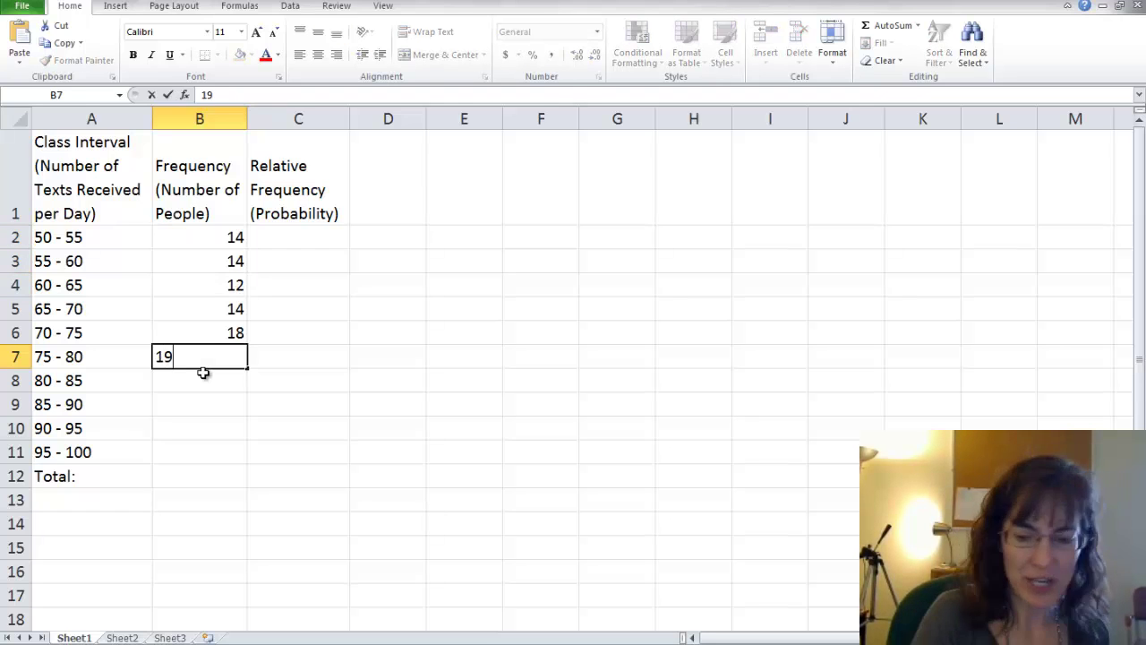
{"action": "key", "text": "Return"}
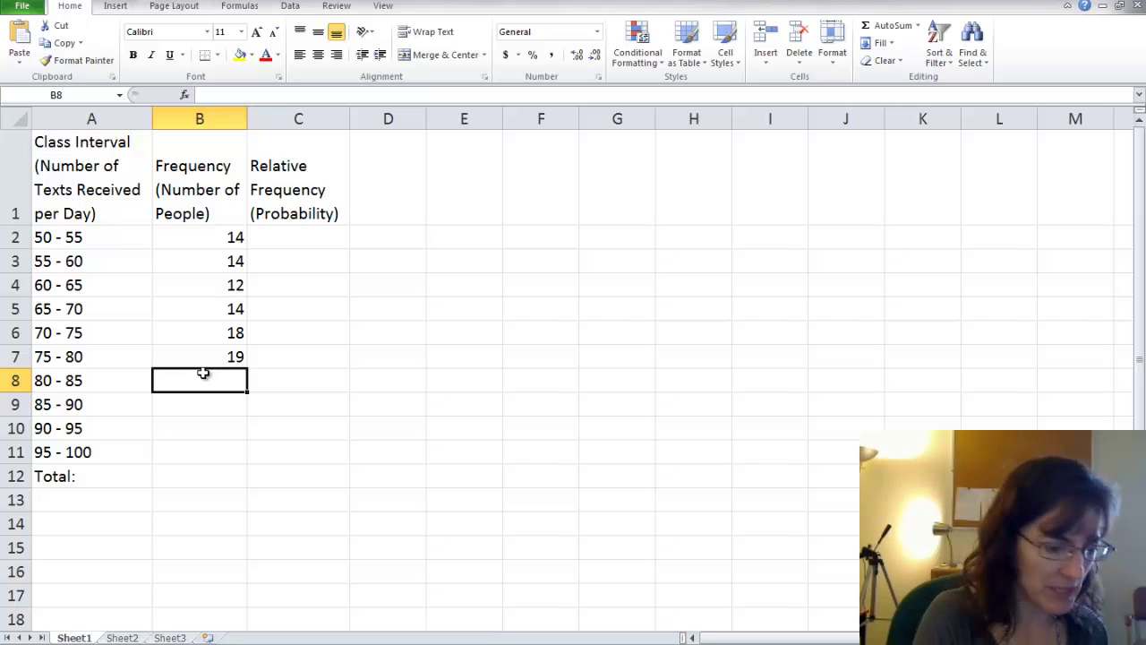
{"action": "type", "text": "5"}
{"action": "key", "text": "Return"}
{"action": "type", "text": "9"}
{"action": "key", "text": "Return"}
{"action": "type", "text": "2"}
{"action": "key", "text": "Return"}
{"action": "type", "text": "3"}
{"action": "key", "text": "Return"}
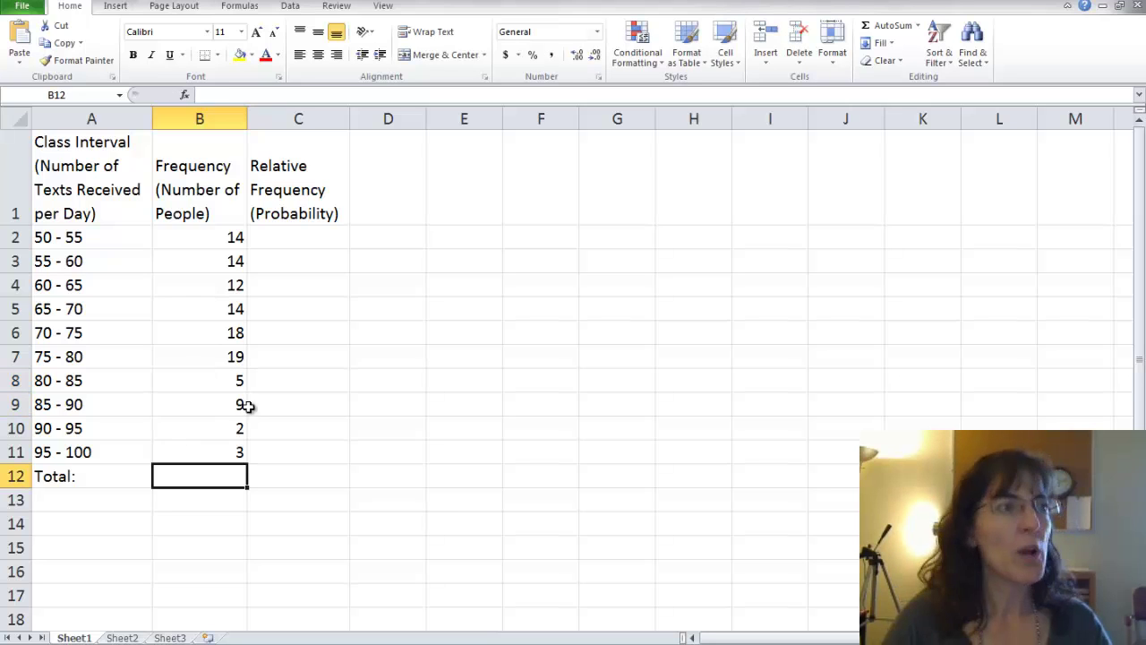
Total the frequencies in B2:B11 with AutoSum in cell B12 and check the resulting formula.
{"action": "left_click", "coordinate": [297, 240]}
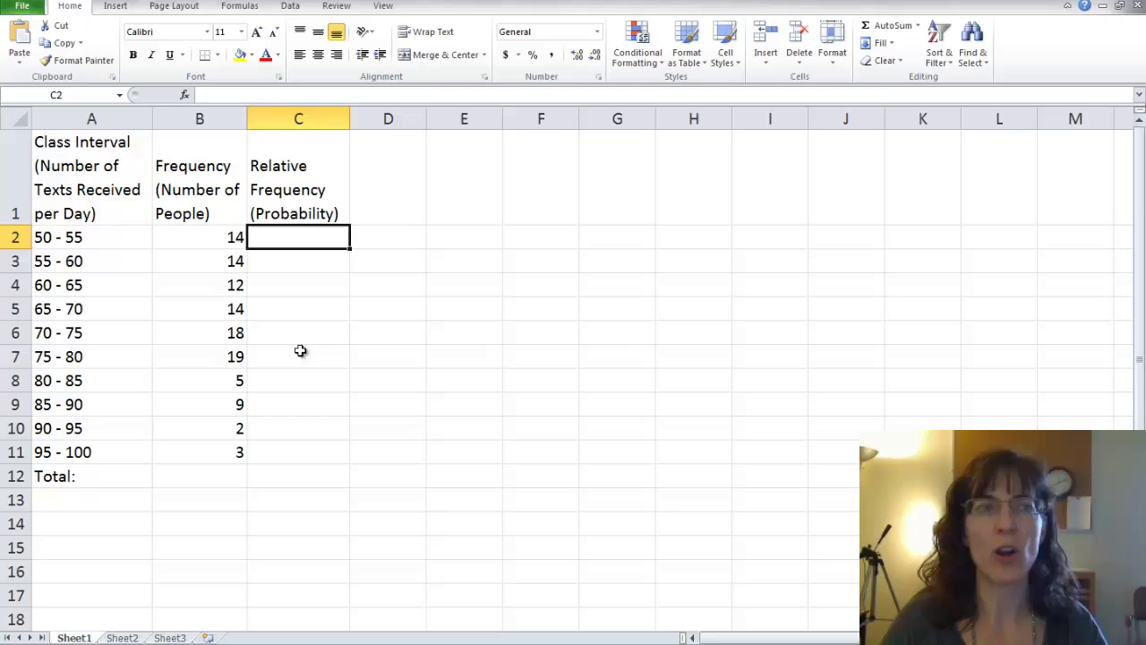
{"action": "left_click", "coordinate": [204, 237]}
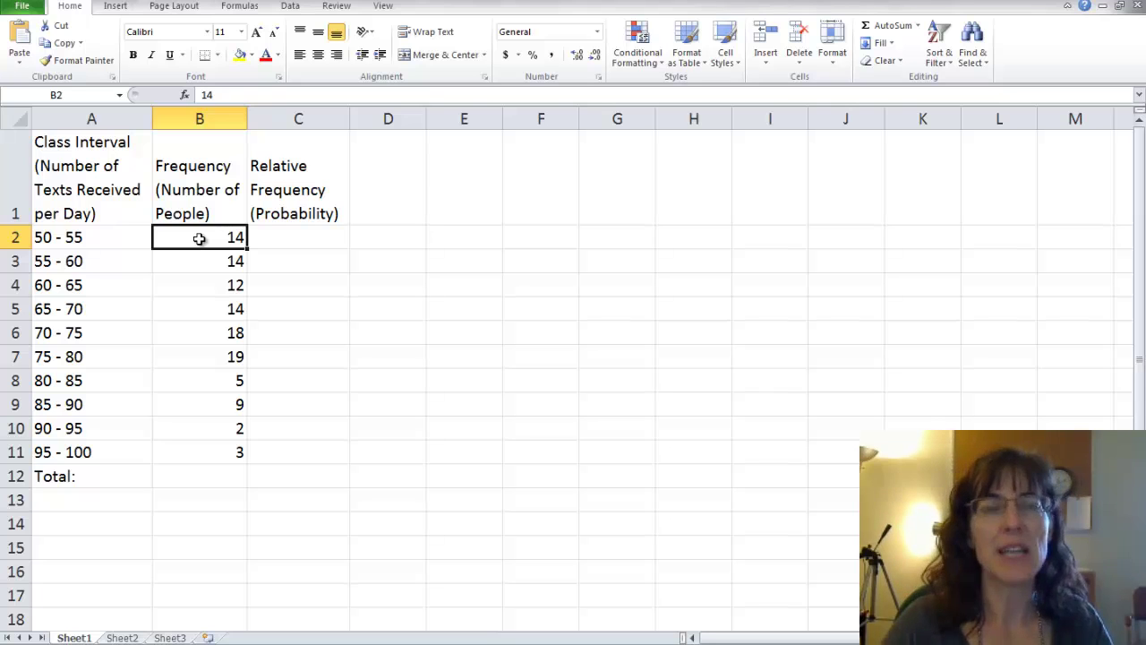
{"action": "key", "text": "ctrl+shift+Down"}
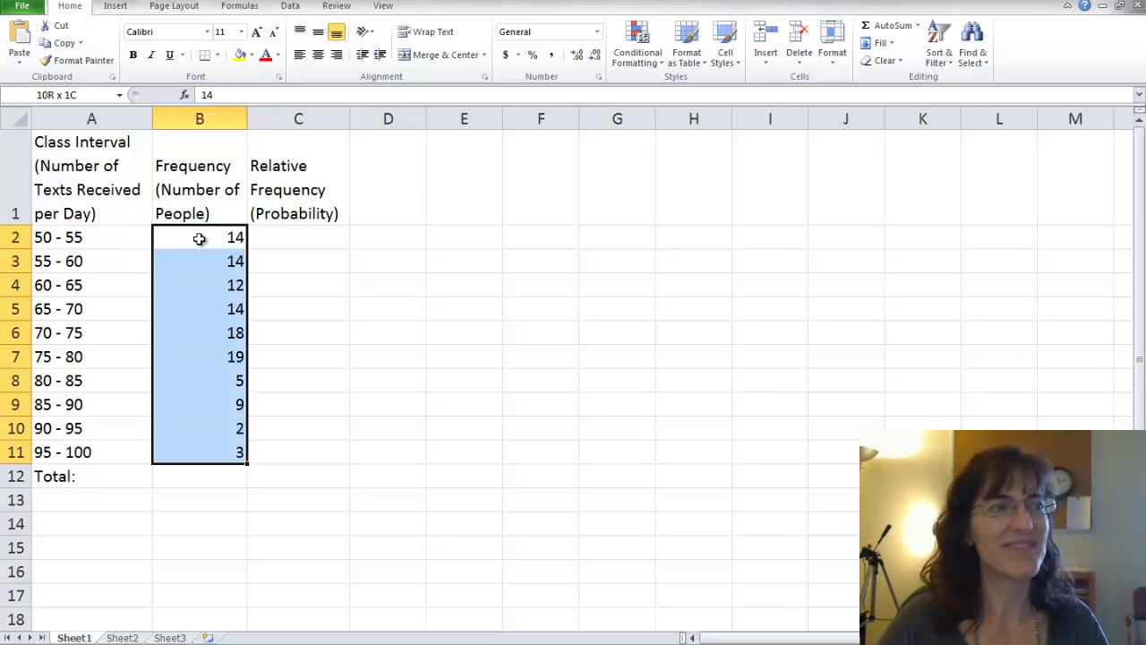
{"action": "left_click", "coordinate": [880, 30]}
{"action": "left_click", "coordinate": [285, 505]}
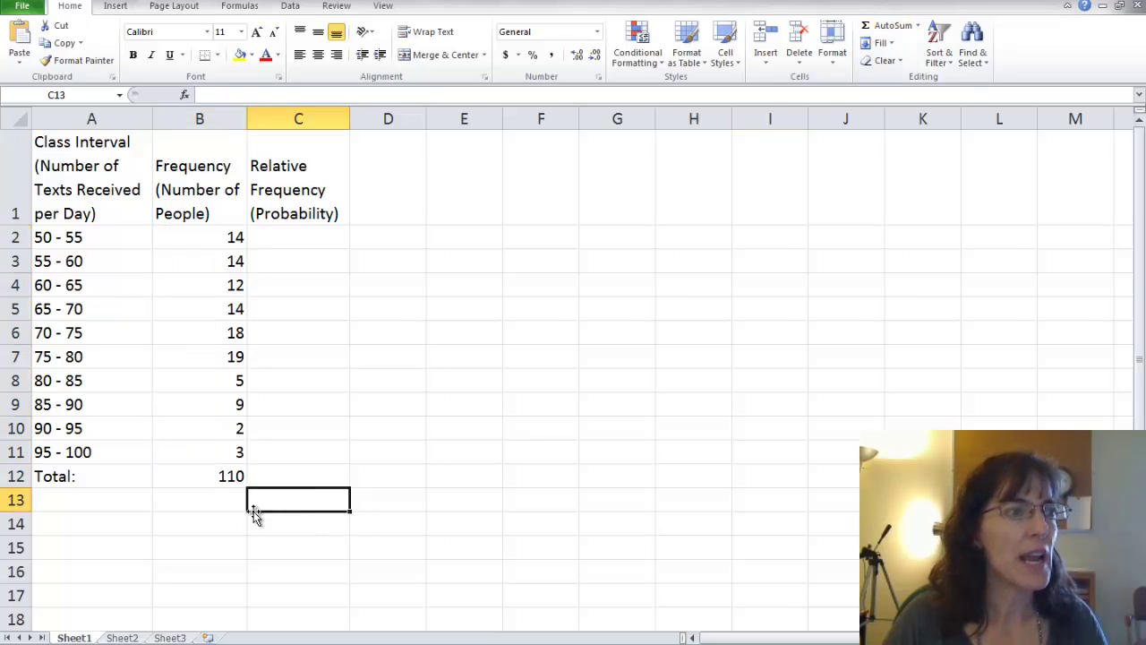
{"action": "left_click", "coordinate": [207, 477]}
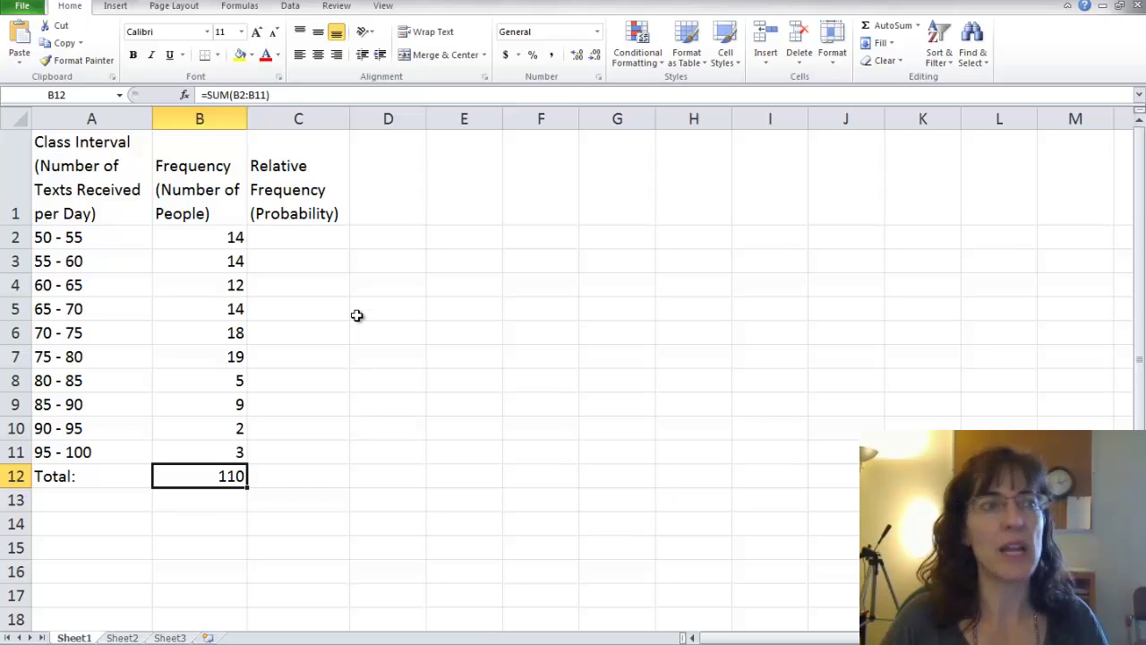
Enter the formula =B2/B12 in cell C2 to divide the first class's frequency by the total.
{"action": "left_click", "coordinate": [329, 243]}
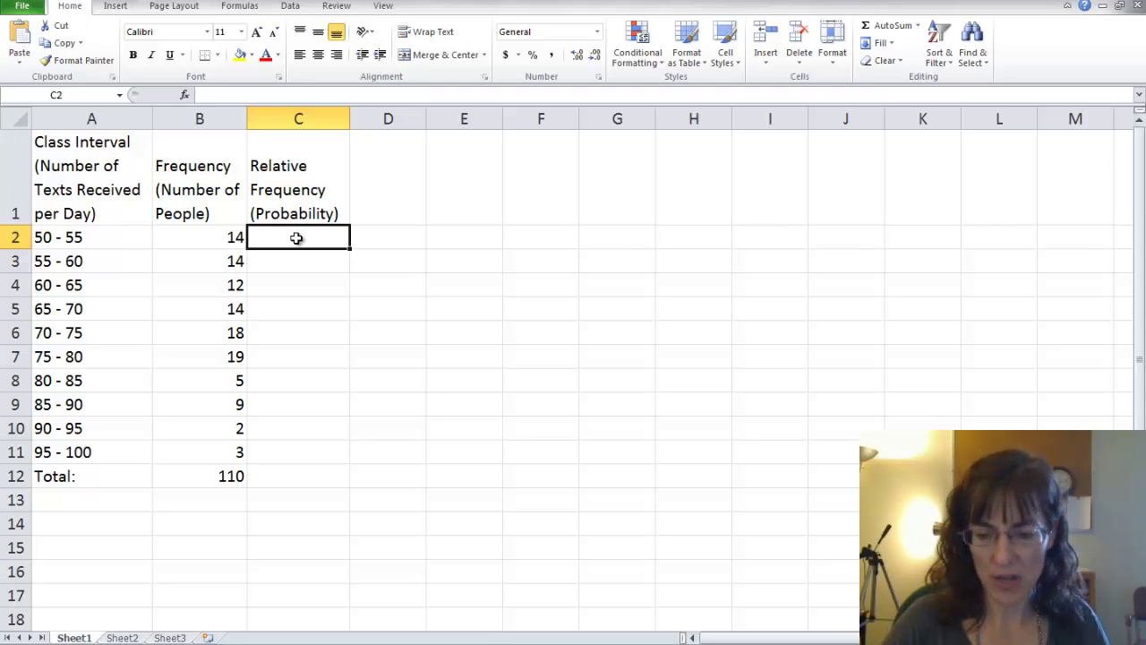
{"action": "type", "text": "="}
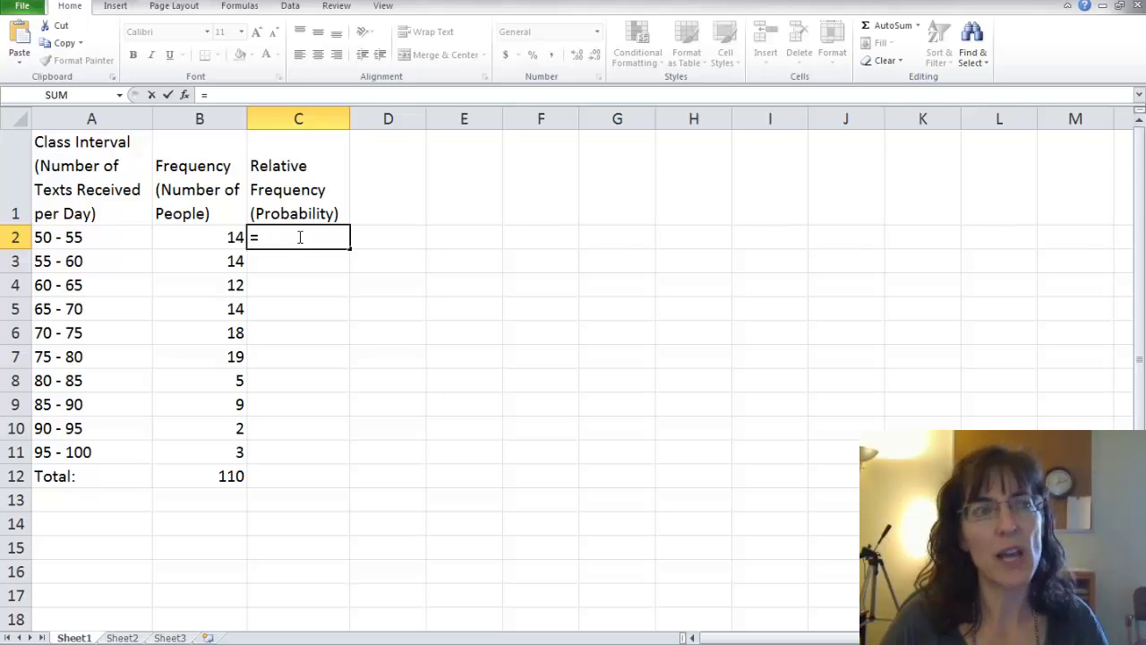
{"action": "left_click", "coordinate": [204, 238]}
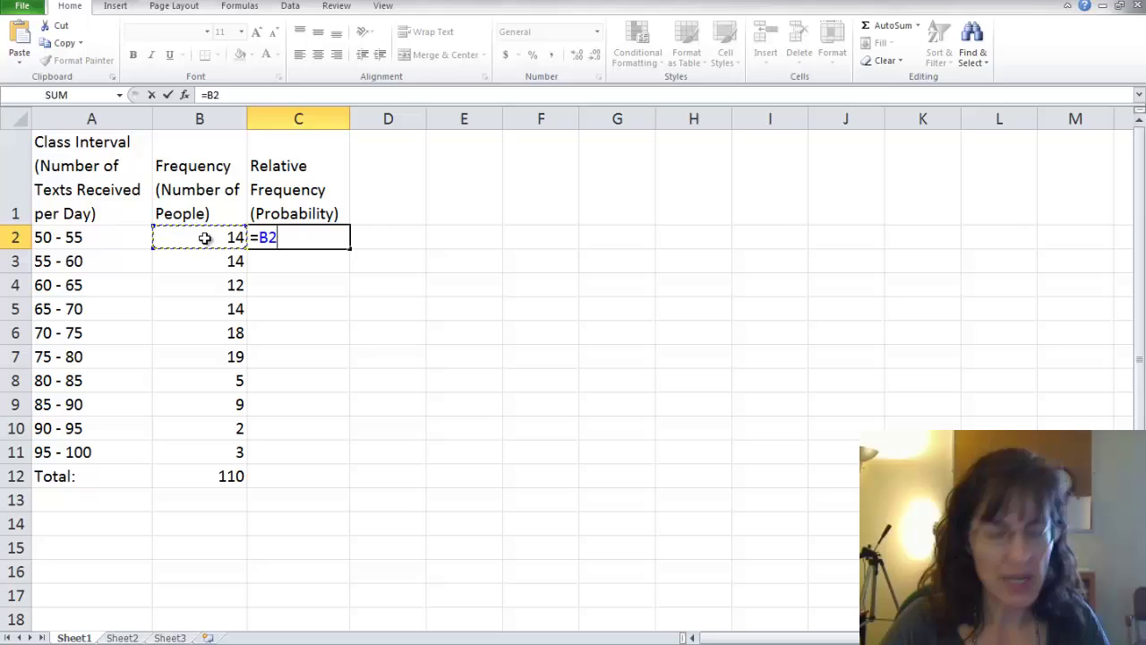
{"action": "type", "text": "/"}
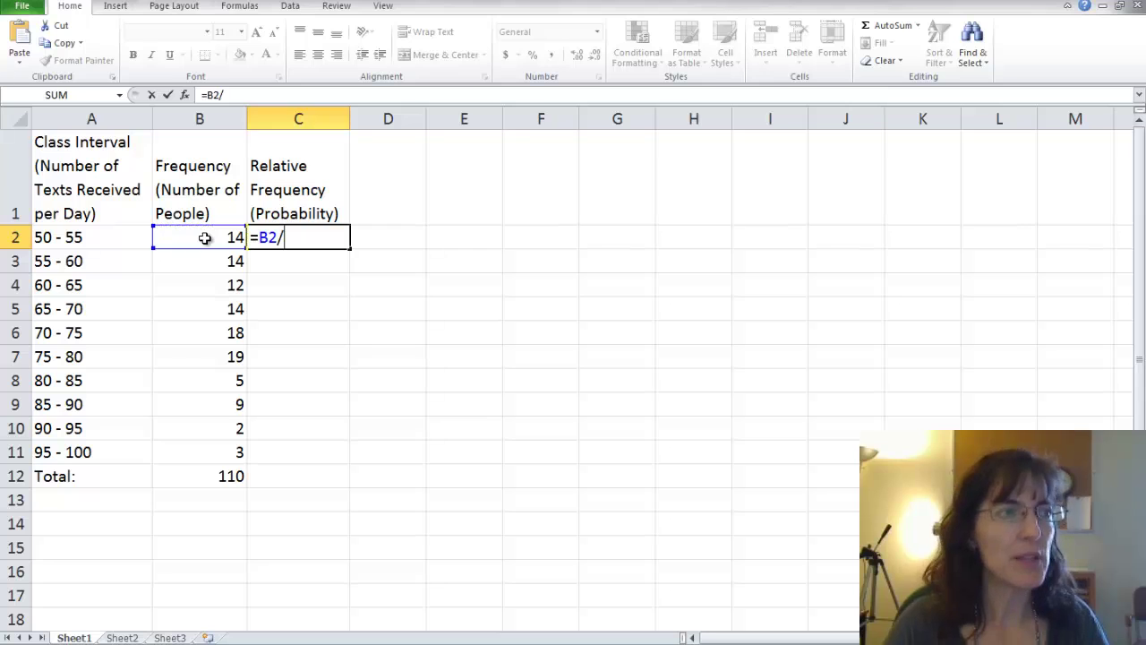
{"action": "left_click", "coordinate": [228, 475]}
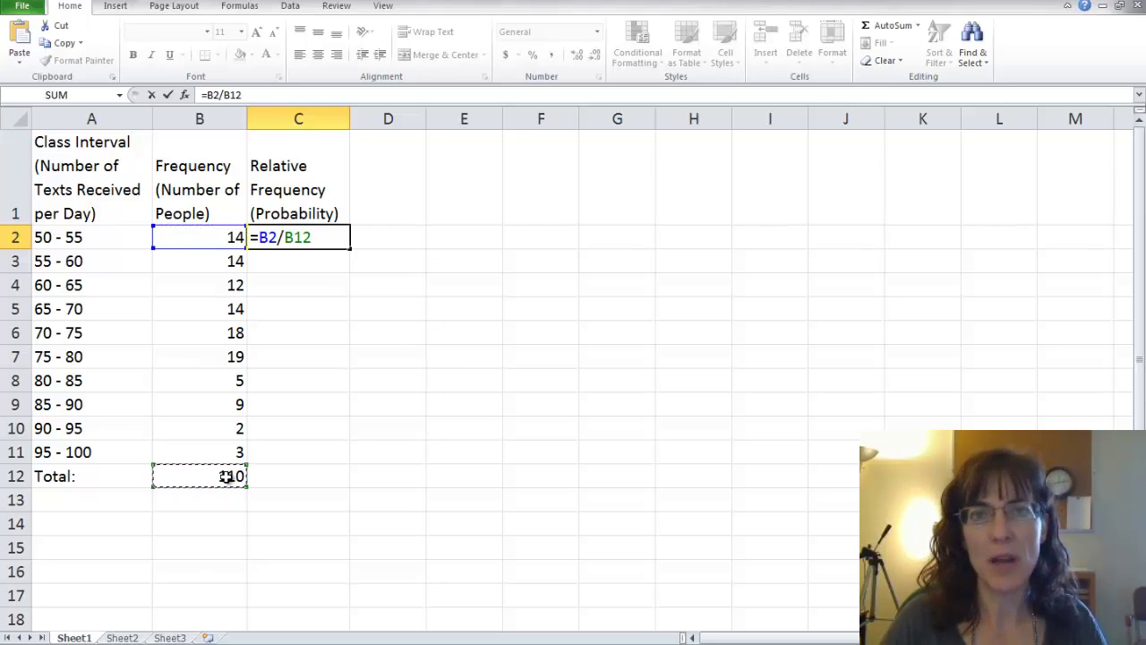
{"action": "key", "text": "Return"}
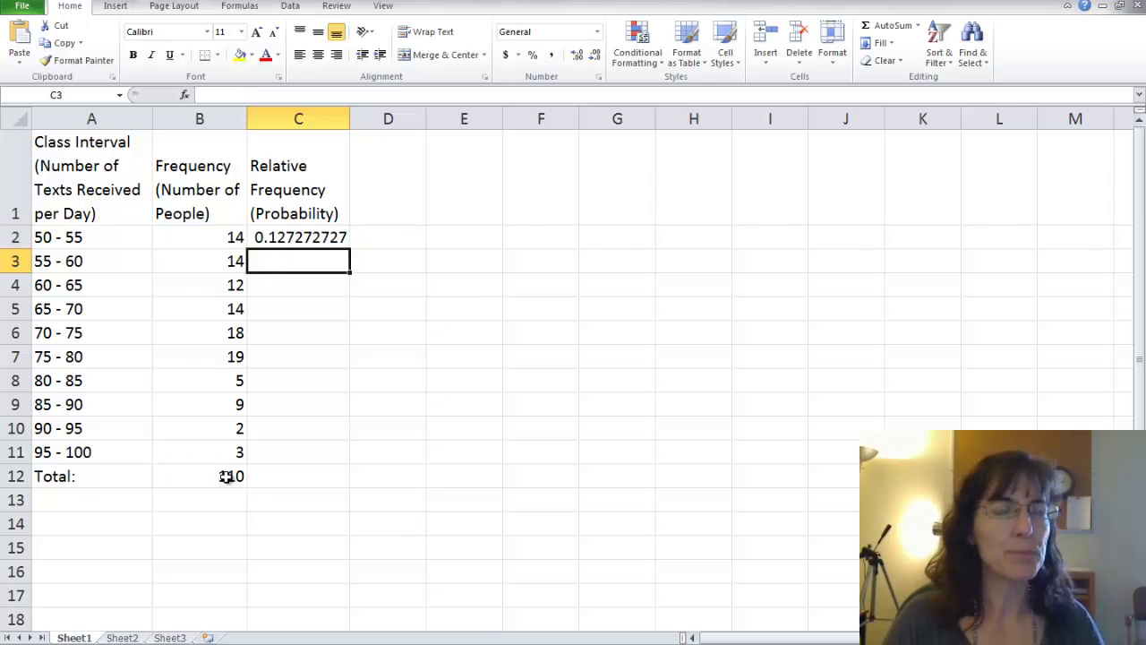
Reduce the displayed decimals of the relative frequency in cell C2 to four decimal places.
{"action": "left_click", "coordinate": [307, 237]}
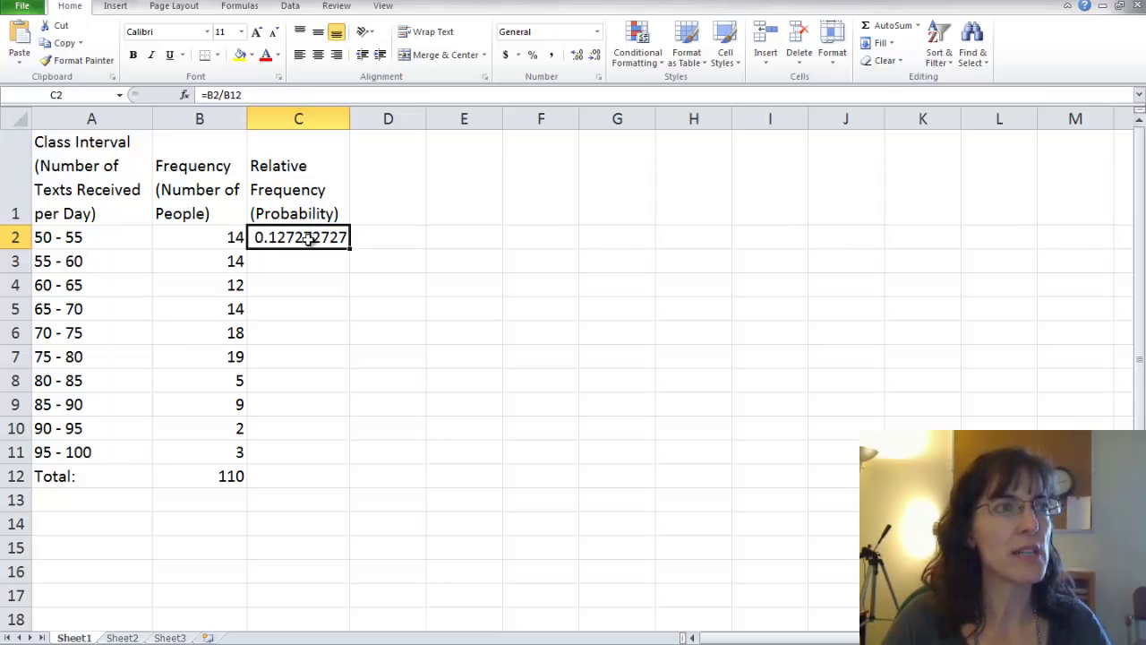
{"action": "right_click", "coordinate": [307, 237]}
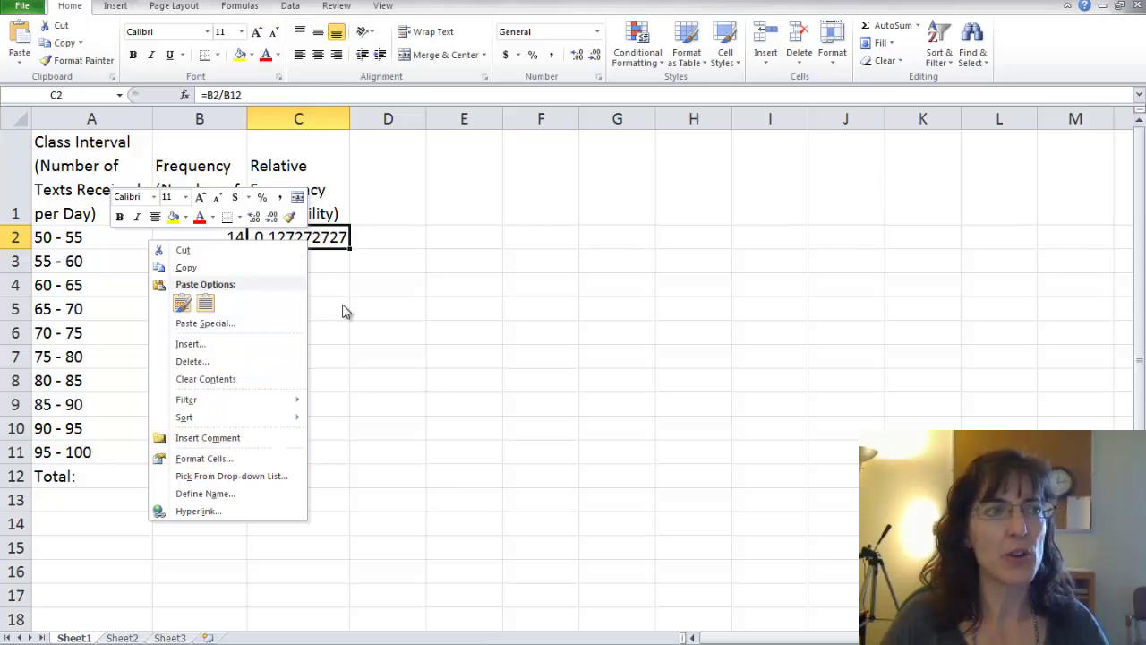
{"action": "key", "text": "Escape"}
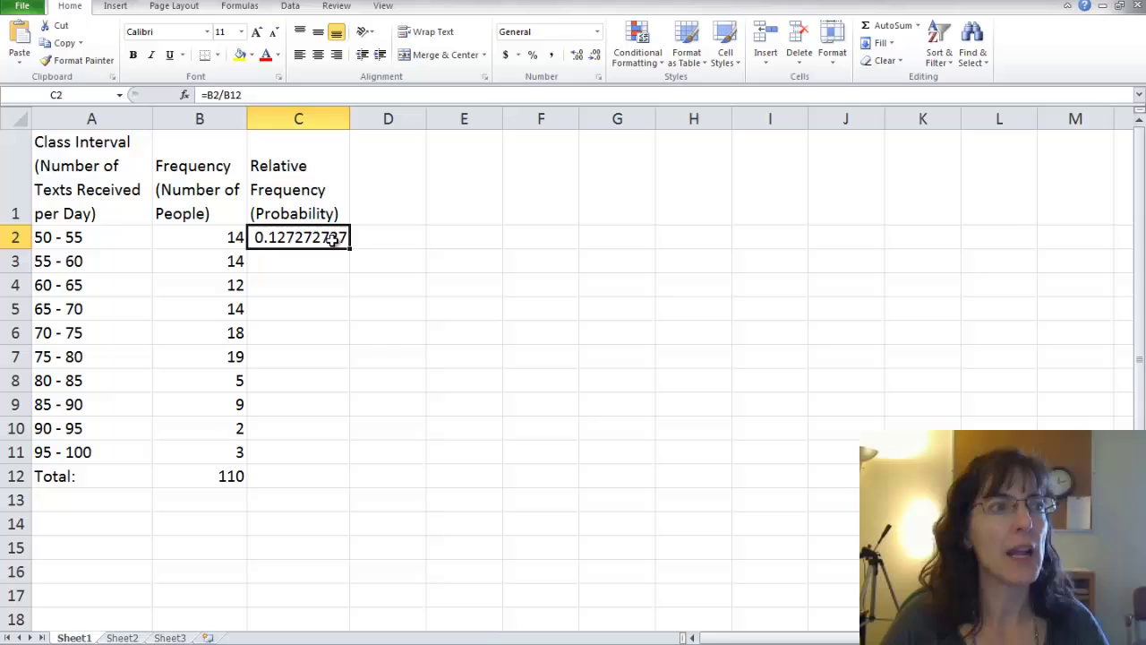
{"action": "left_click", "coordinate": [597, 33]}
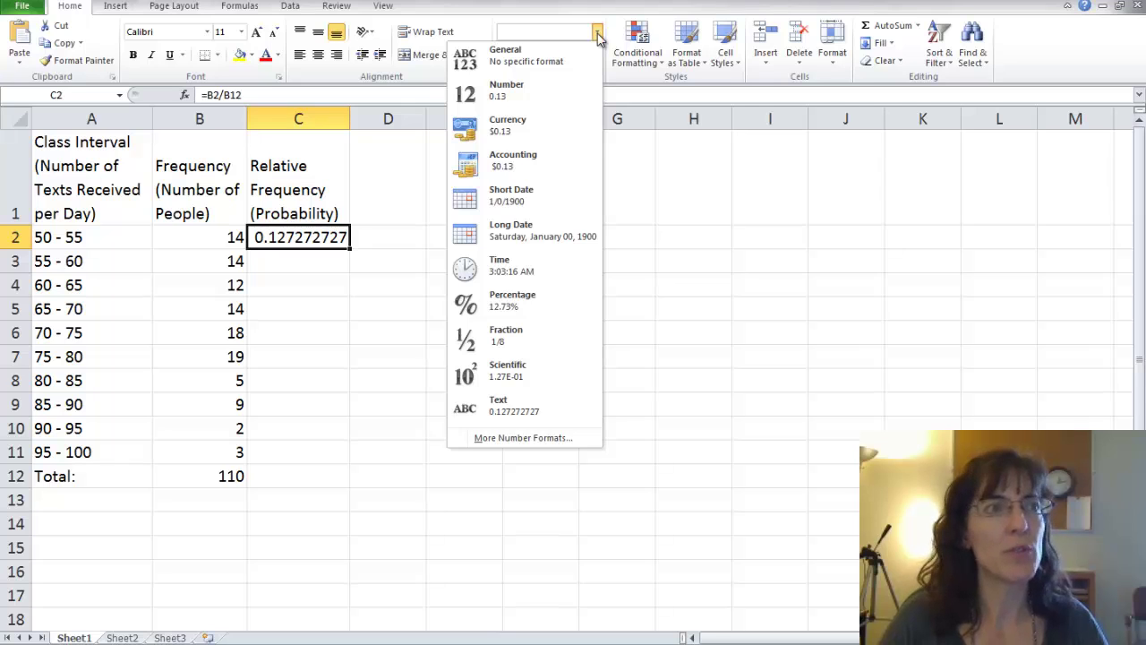
{"action": "left_click", "coordinate": [553, 62]}
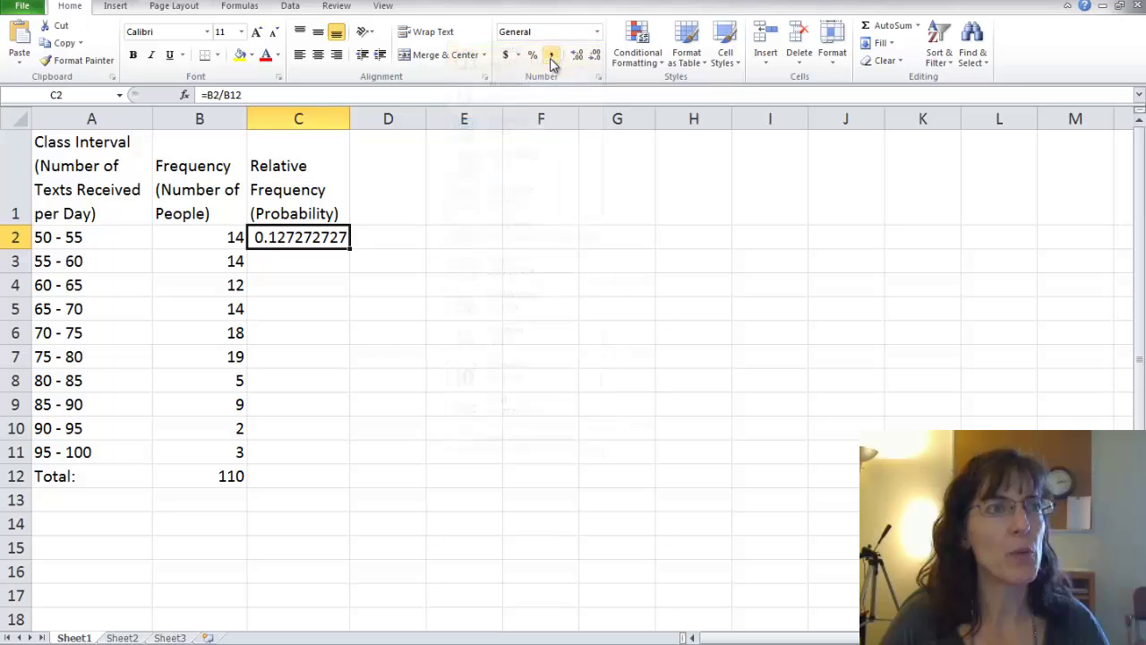
{"action": "left_click", "coordinate": [595, 57]}
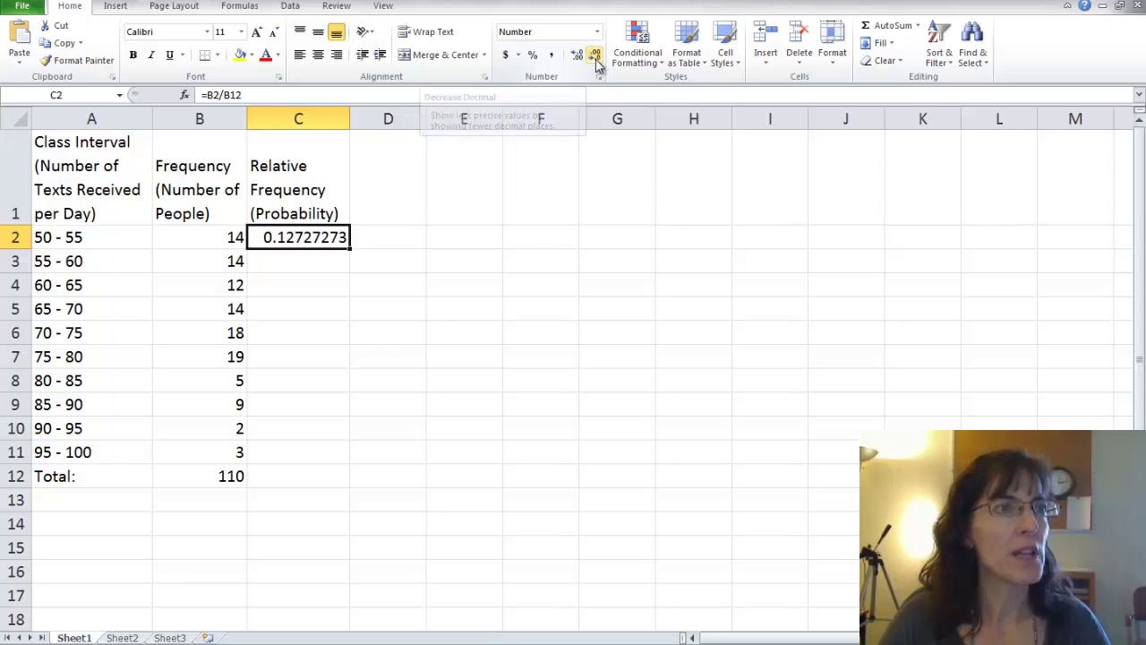
{"action": "left_click", "coordinate": [596, 57]}
{"action": "left_click", "coordinate": [595, 57]}
{"action": "left_click", "coordinate": [595, 58]}
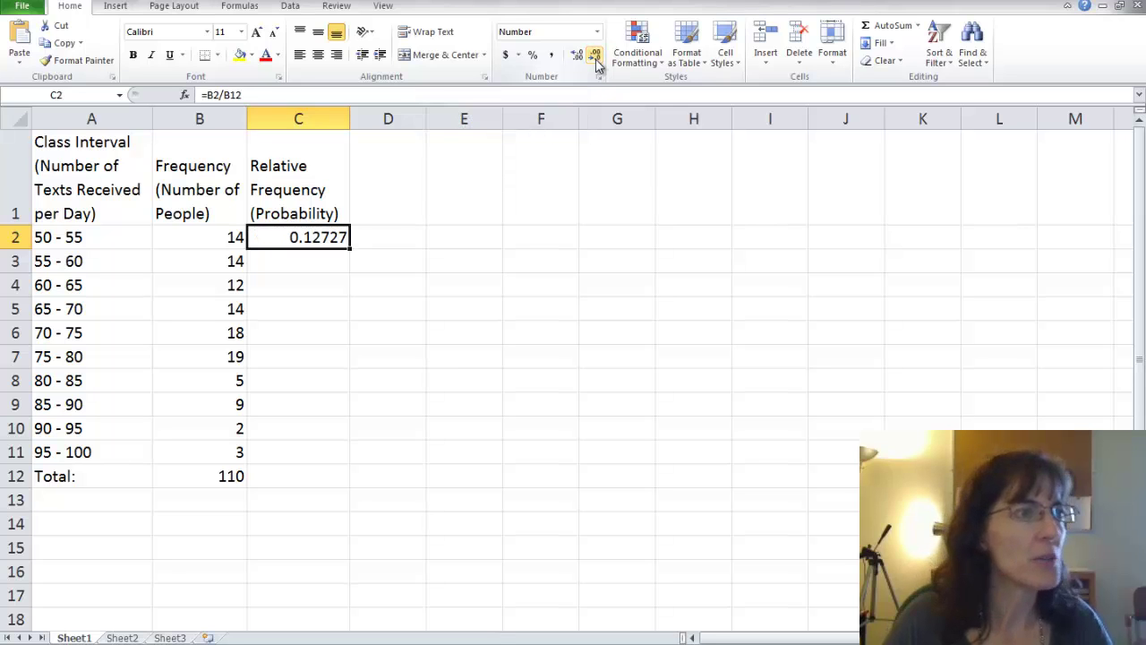
{"action": "left_click", "coordinate": [595, 57]}
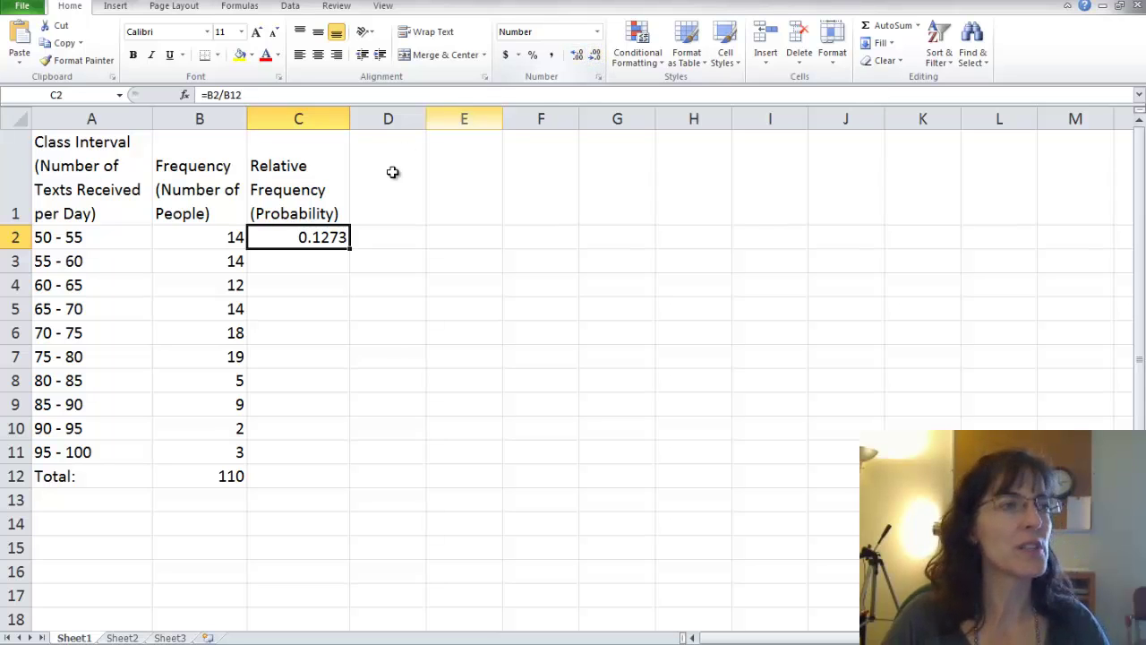
Apply the Number category with 4 decimal places to cell C2 through the Format Cells dialog.
{"action": "right_click", "coordinate": [303, 238]}
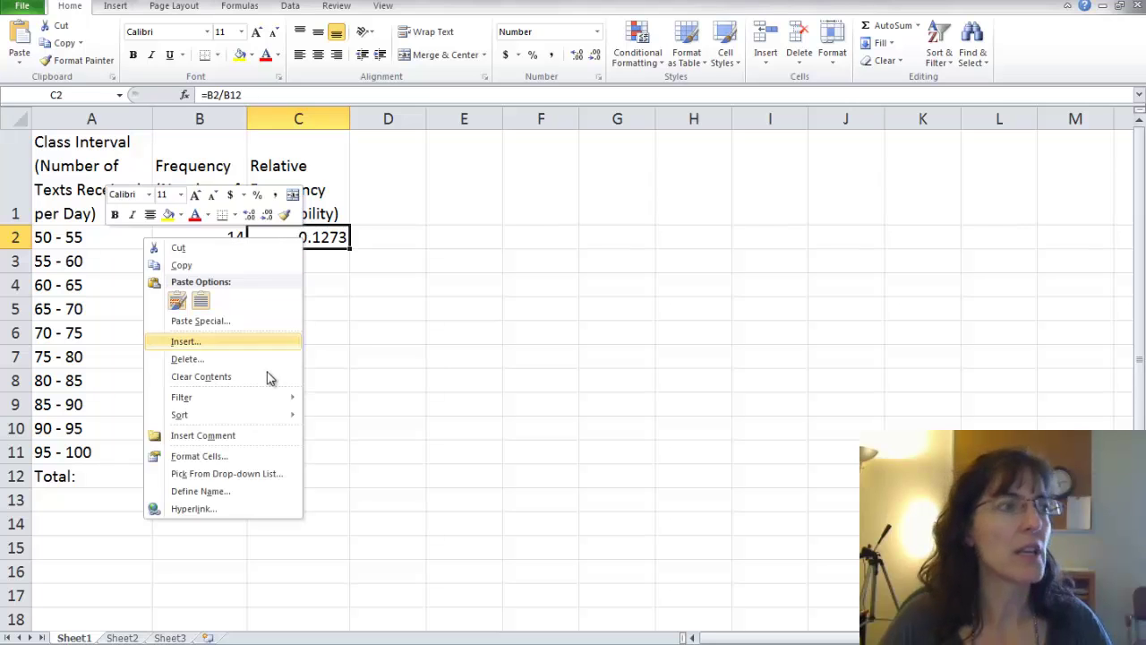
{"action": "left_click", "coordinate": [222, 456]}
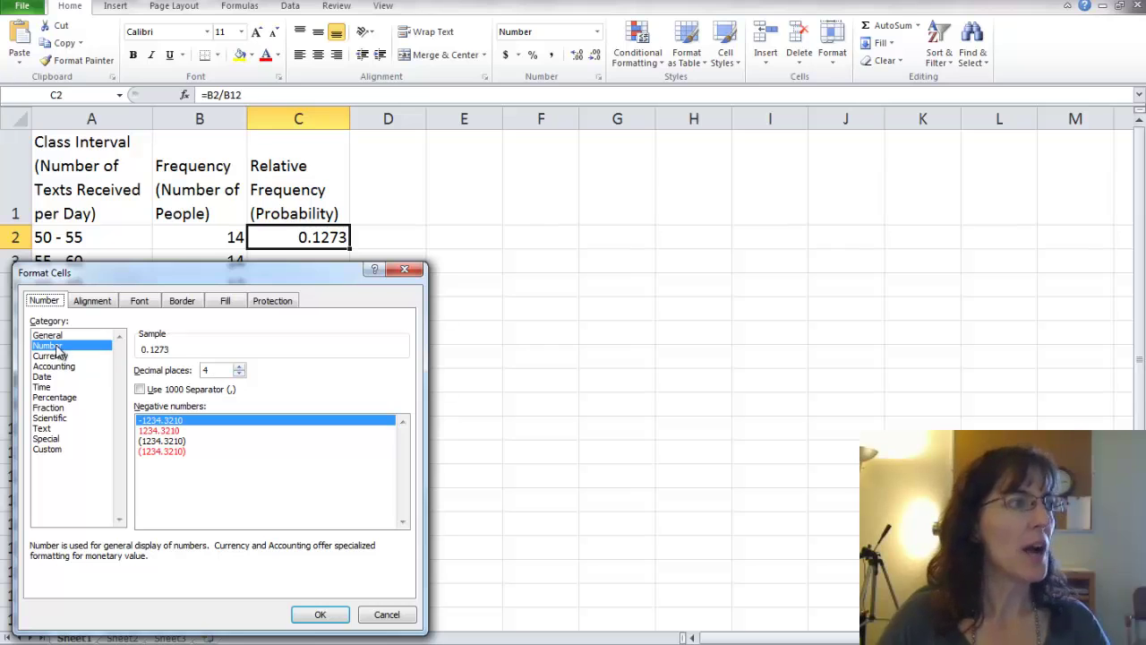
{"action": "left_click", "coordinate": [212, 369]}
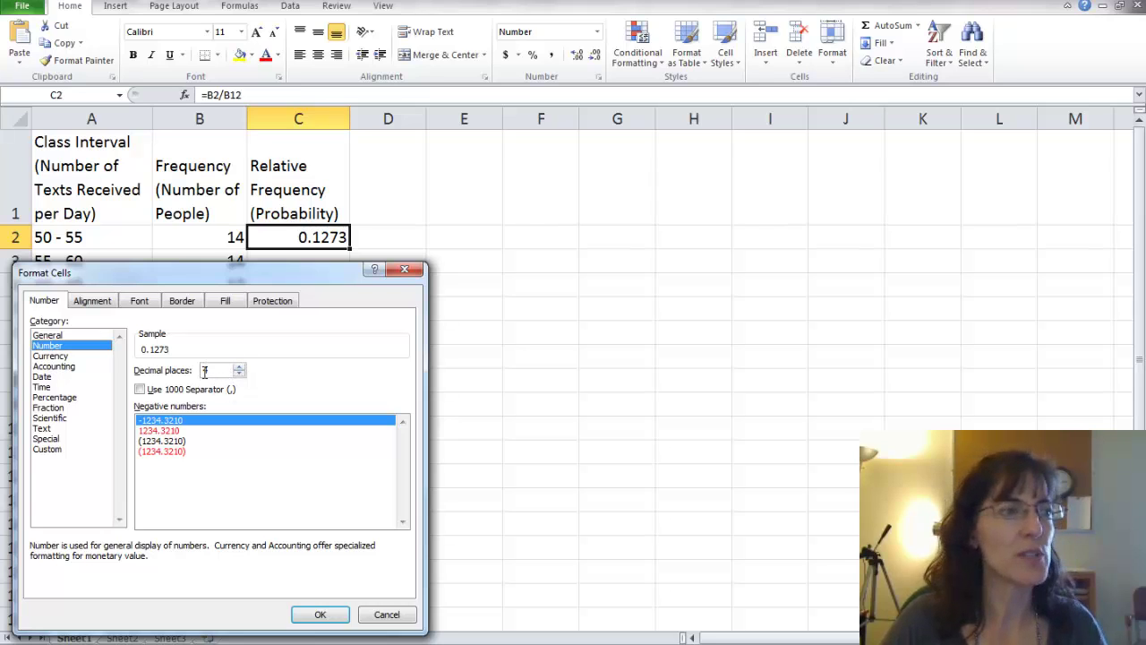
{"action": "left_click", "coordinate": [308, 614]}
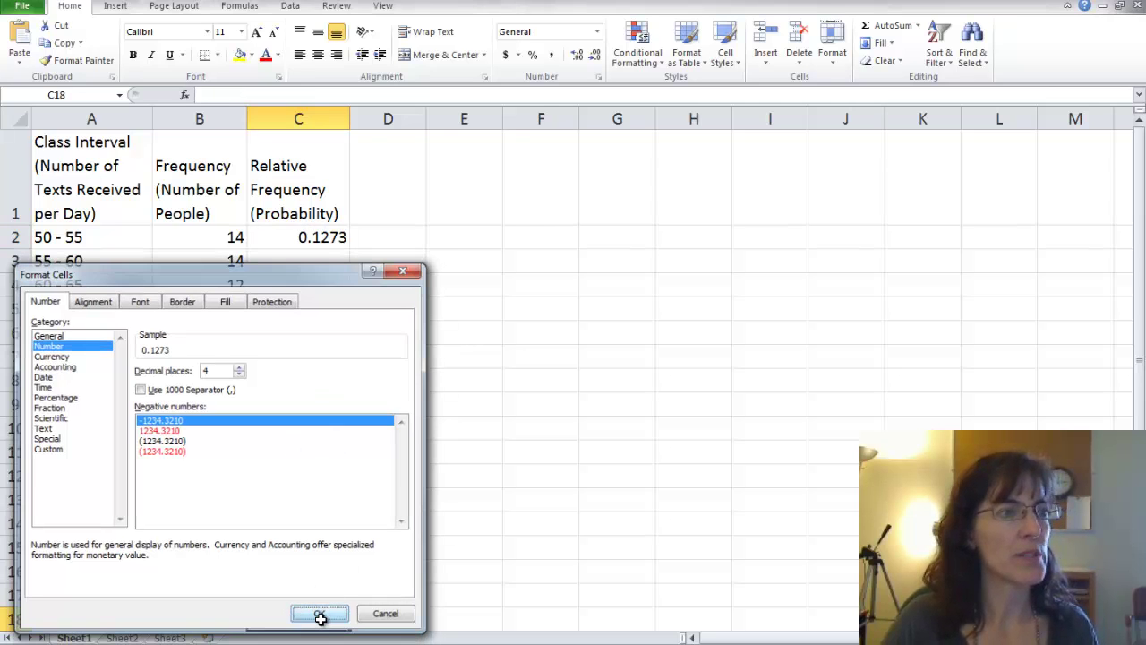
{"action": "left_click", "coordinate": [320, 613]}
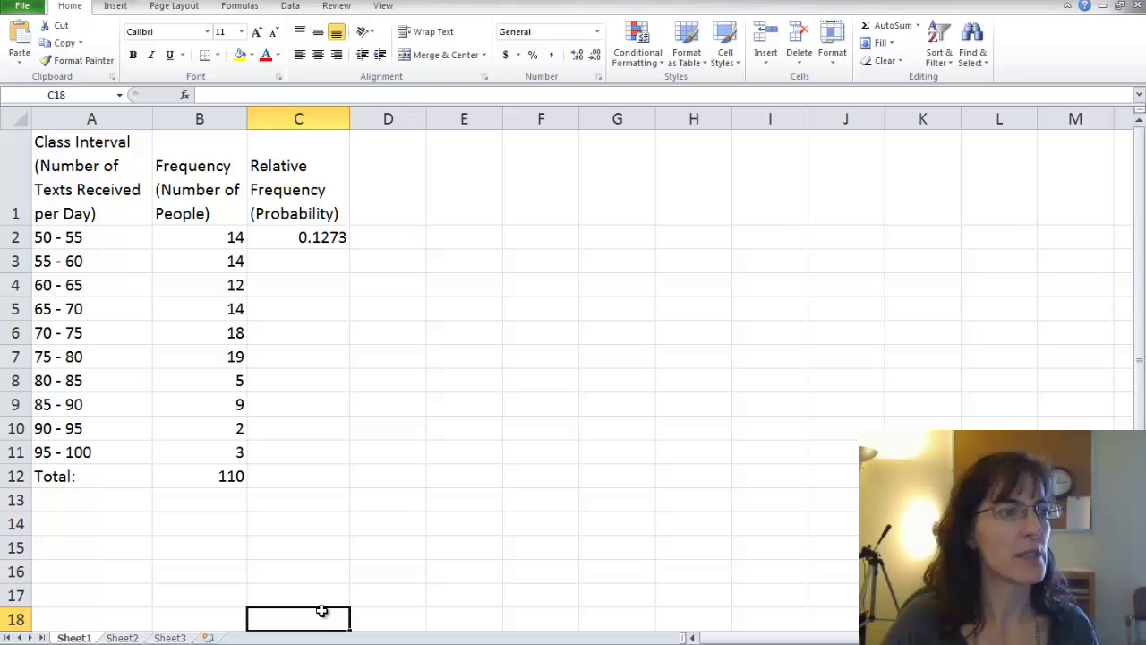
Try to fill the relative frequency formula from cell C2 down through C11.
{"action": "left_click", "coordinate": [288, 260]}
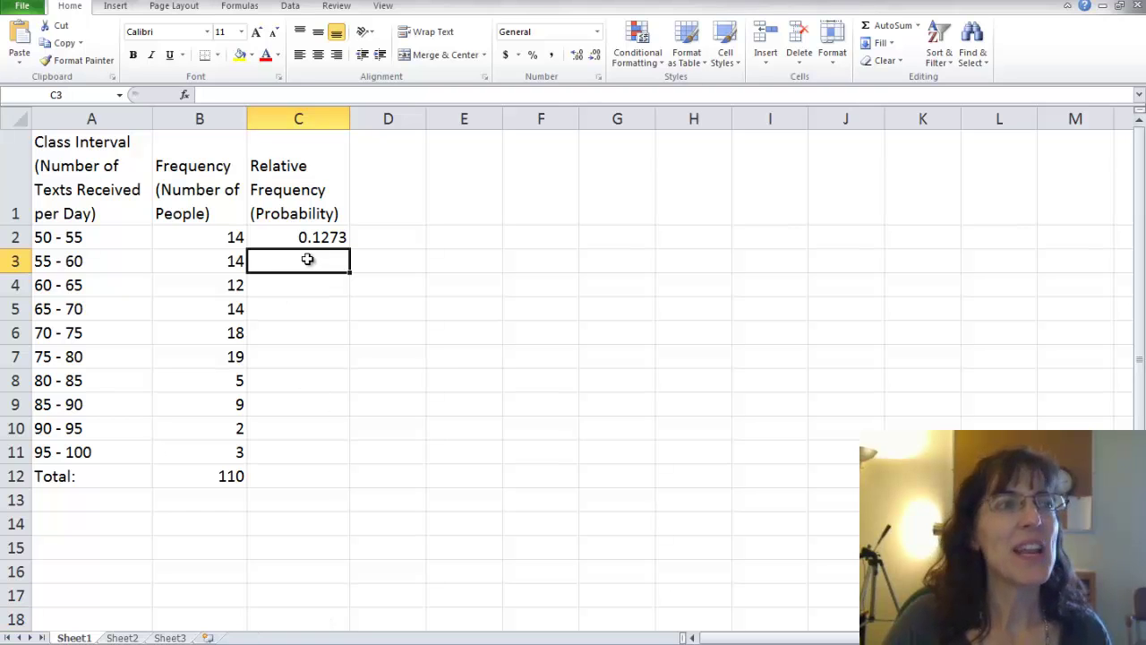
{"action": "left_click", "coordinate": [325, 238]}
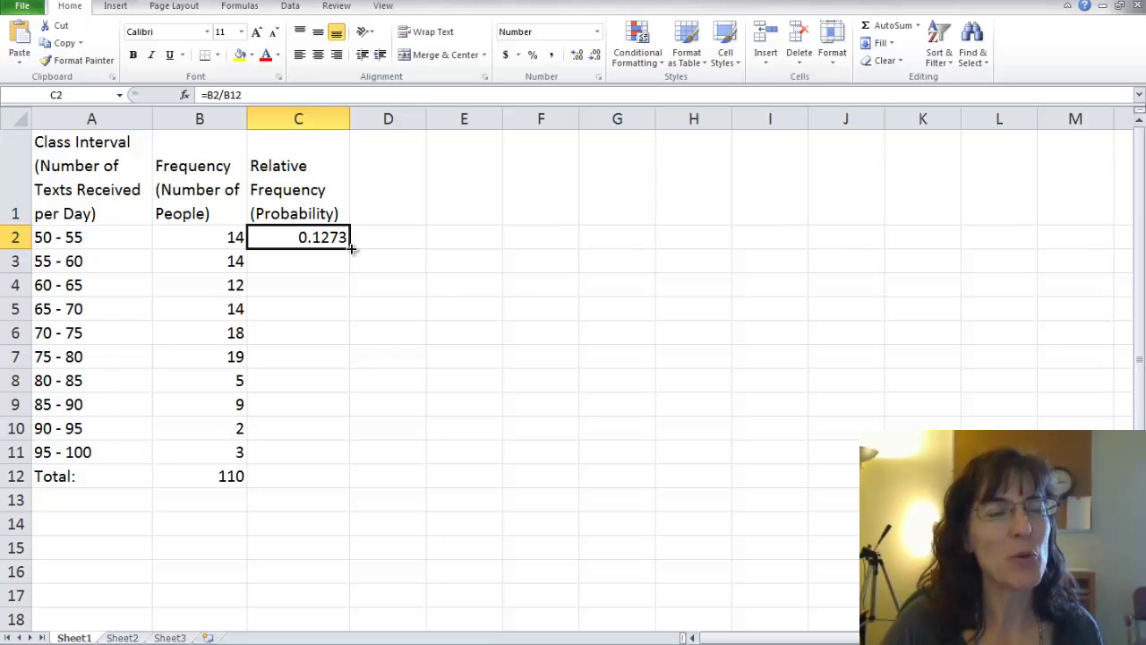
{"action": "left_click_drag", "start_coordinate": [350, 249], "coordinate": [346, 475]}
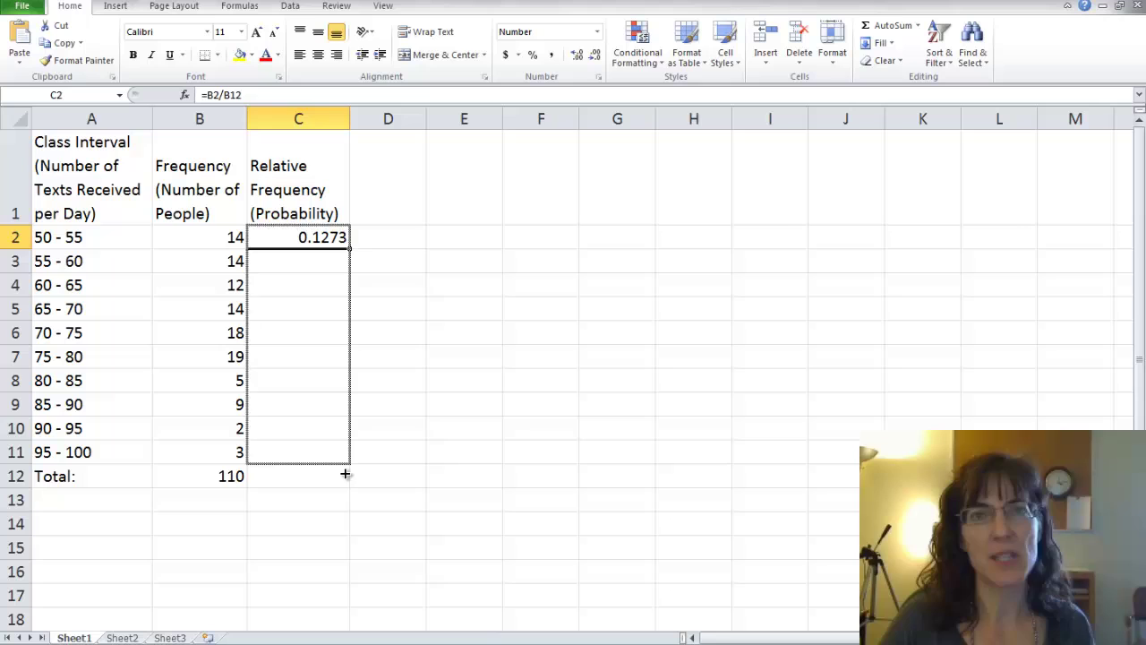
{"action": "left_click_drag", "start_coordinate": [346, 474], "coordinate": [344, 471]}
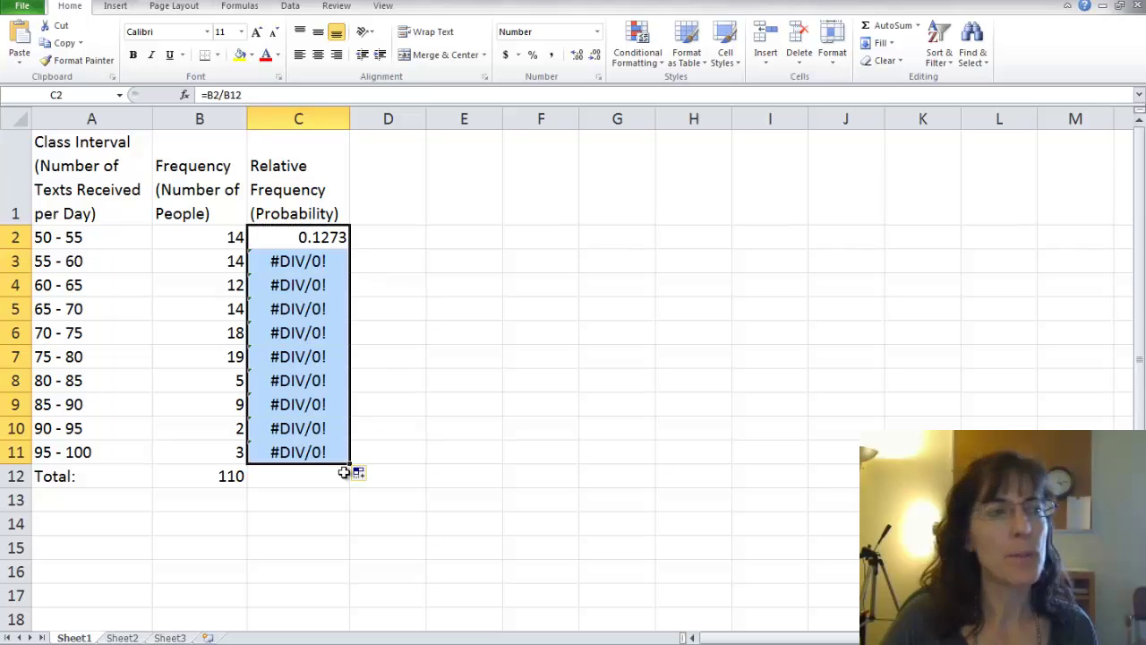
Compare the cell references in the formulas of C2 and C3 to find the cause of the division errors.
{"action": "left_click", "coordinate": [402, 307]}
{"action": "left_click", "coordinate": [326, 260]}
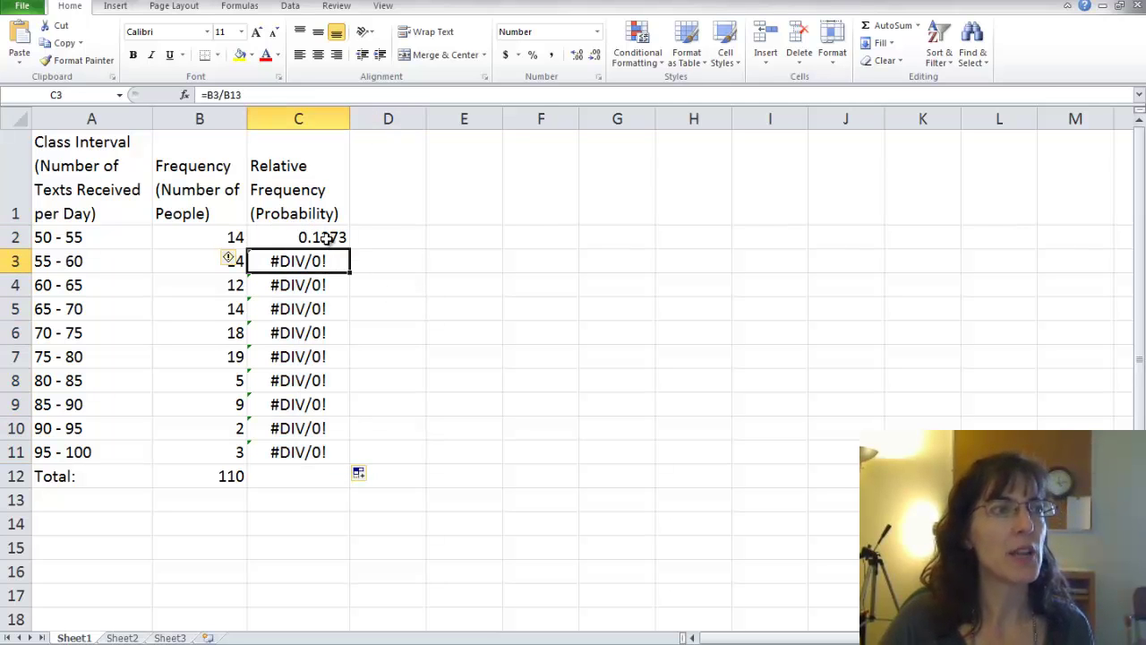
{"action": "left_click", "coordinate": [328, 239]}
{"action": "left_click", "coordinate": [301, 94]}
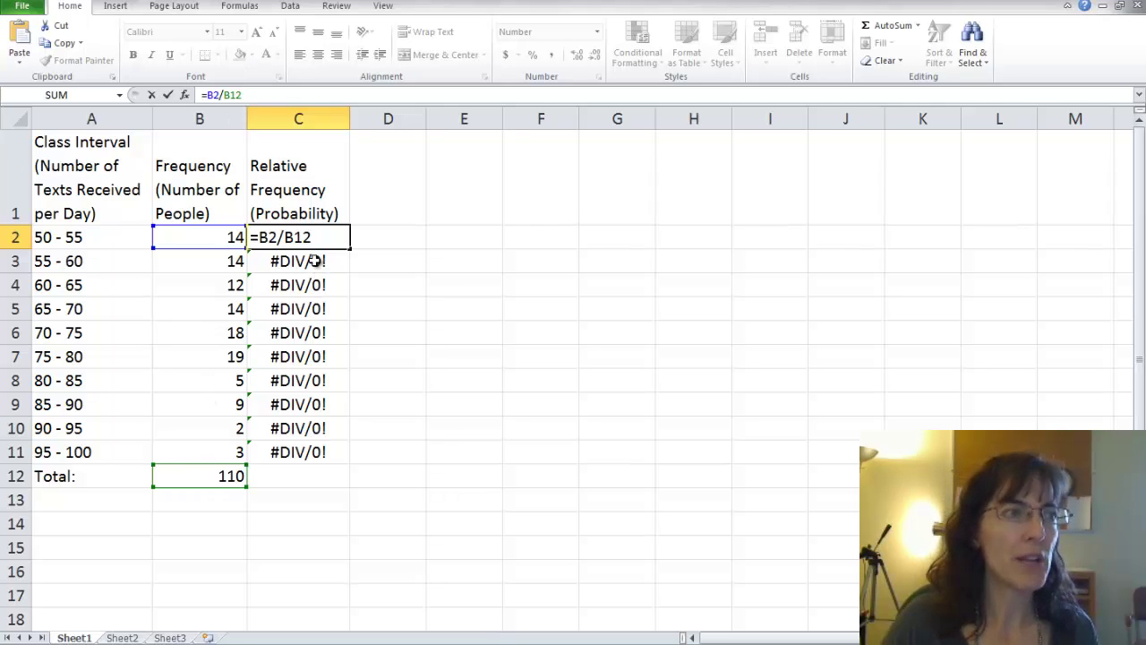
{"action": "key", "text": "Return"}
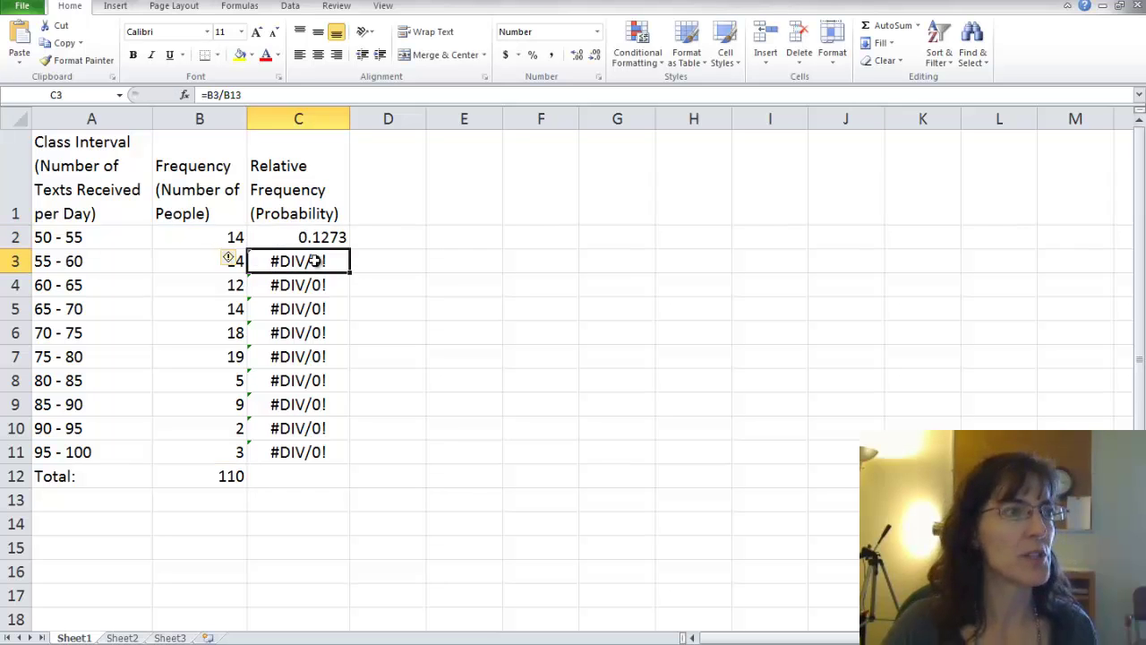
{"action": "left_click", "coordinate": [257, 95]}
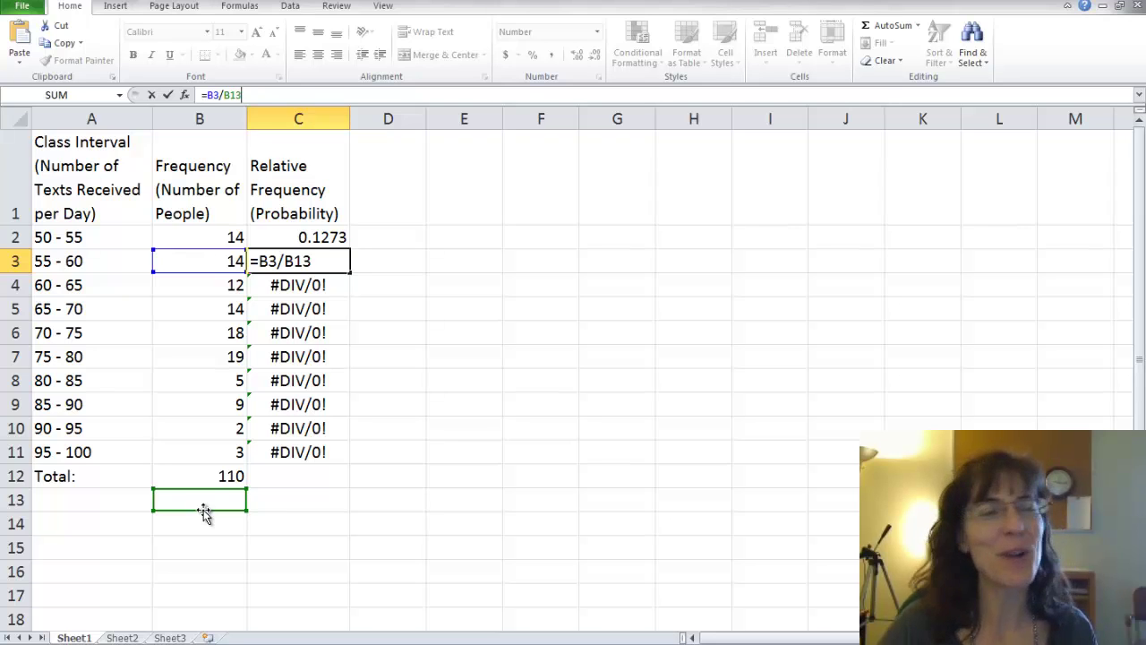
{"action": "key", "text": "Return"}
Make the total's reference absolute in C2's formula, giving =B2/$B$12, and fill it down through C11.
{"action": "left_click", "coordinate": [308, 240]}
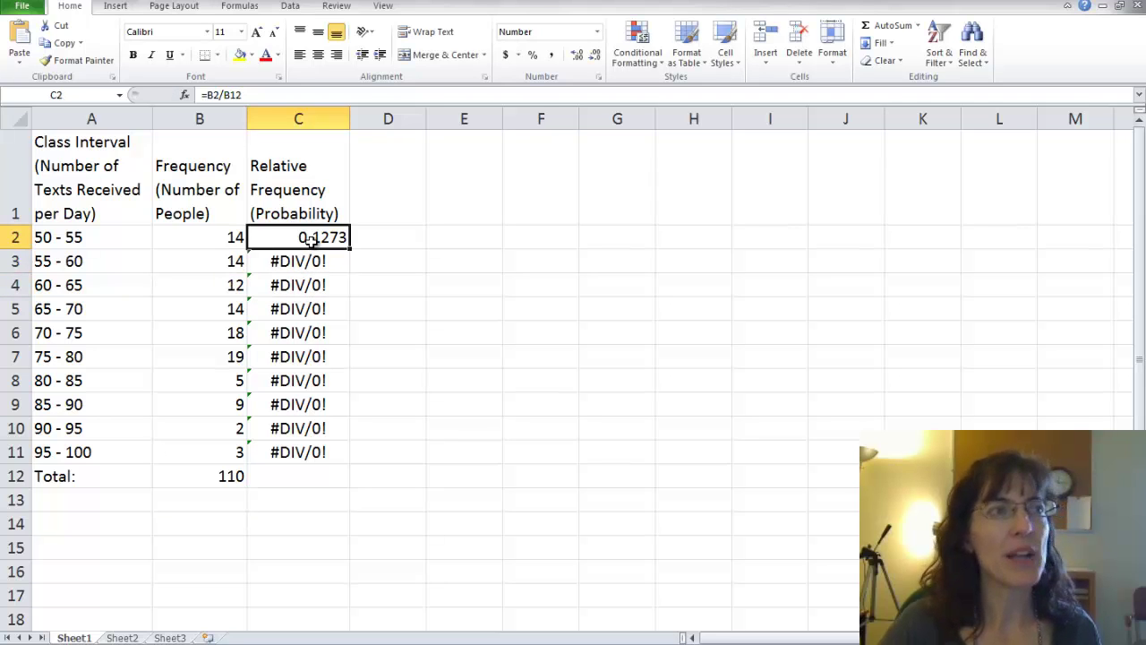
{"action": "left_click", "coordinate": [248, 96]}
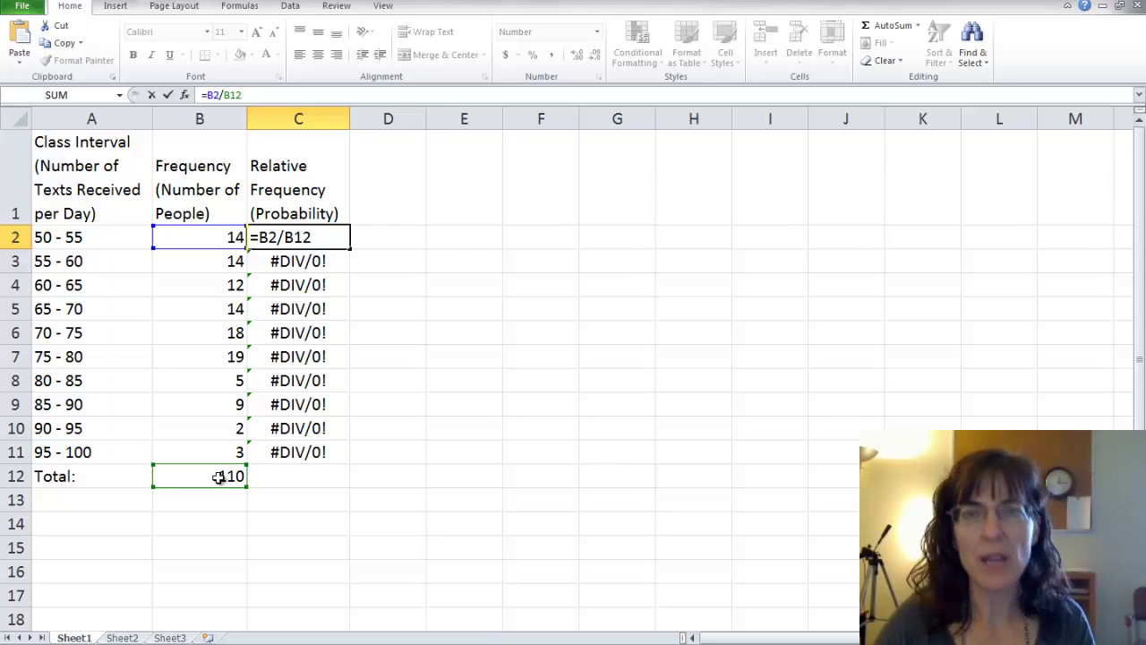
{"action": "key", "text": "F4"}
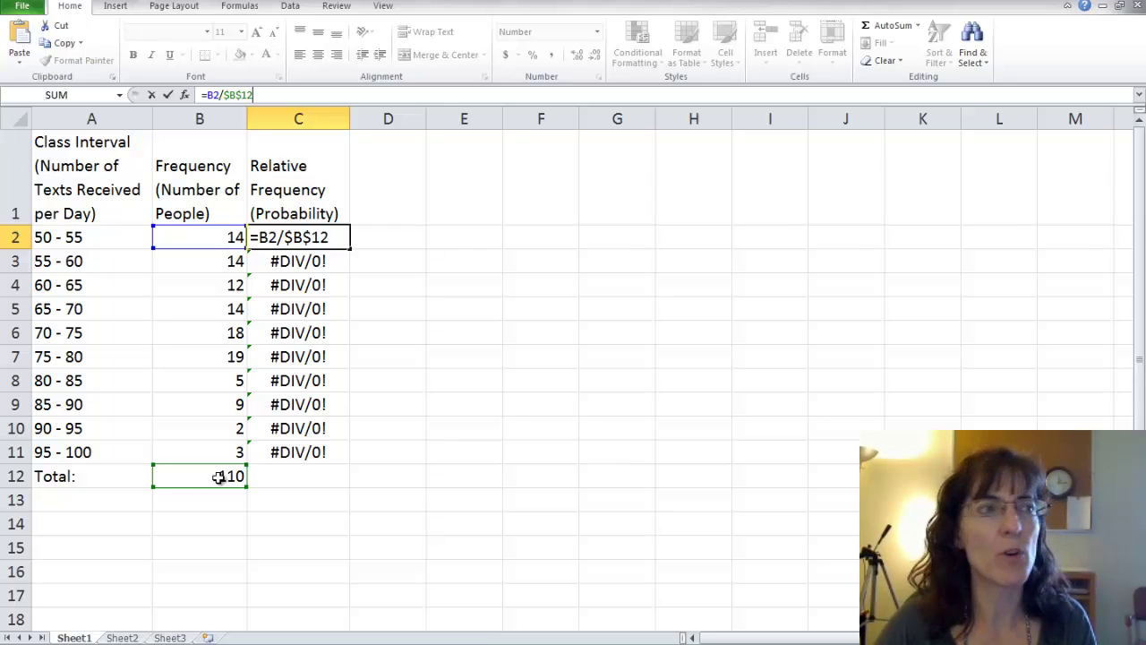
{"action": "key", "text": "Return"}
{"action": "left_click", "coordinate": [324, 240]}
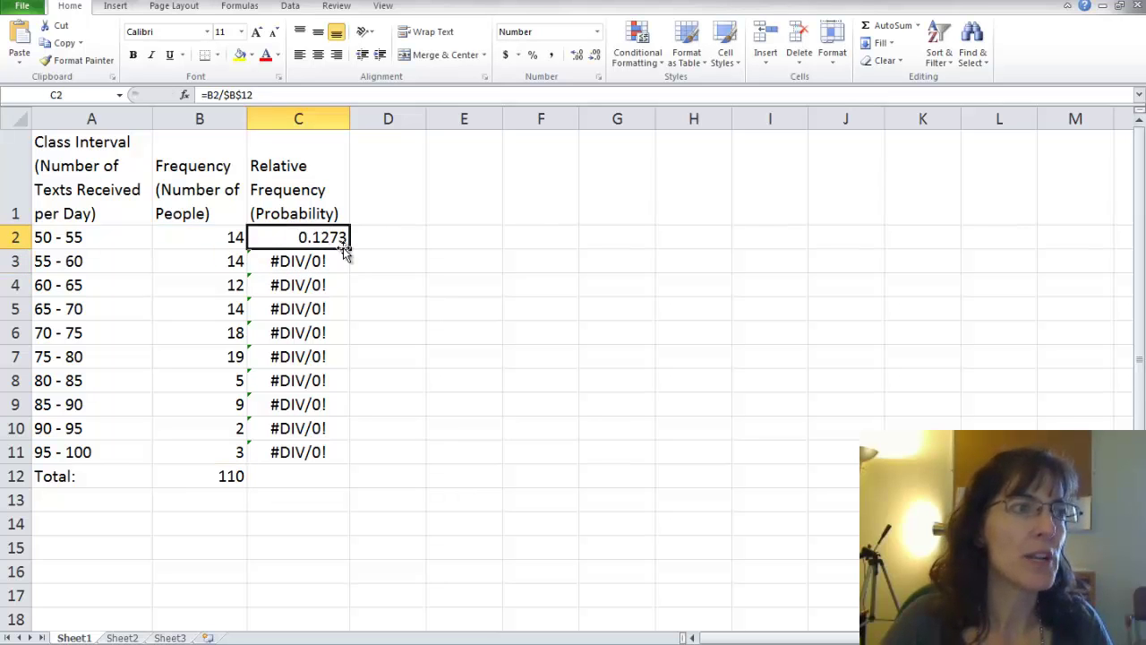
{"action": "left_click_drag", "start_coordinate": [351, 257], "coordinate": [352, 467]}
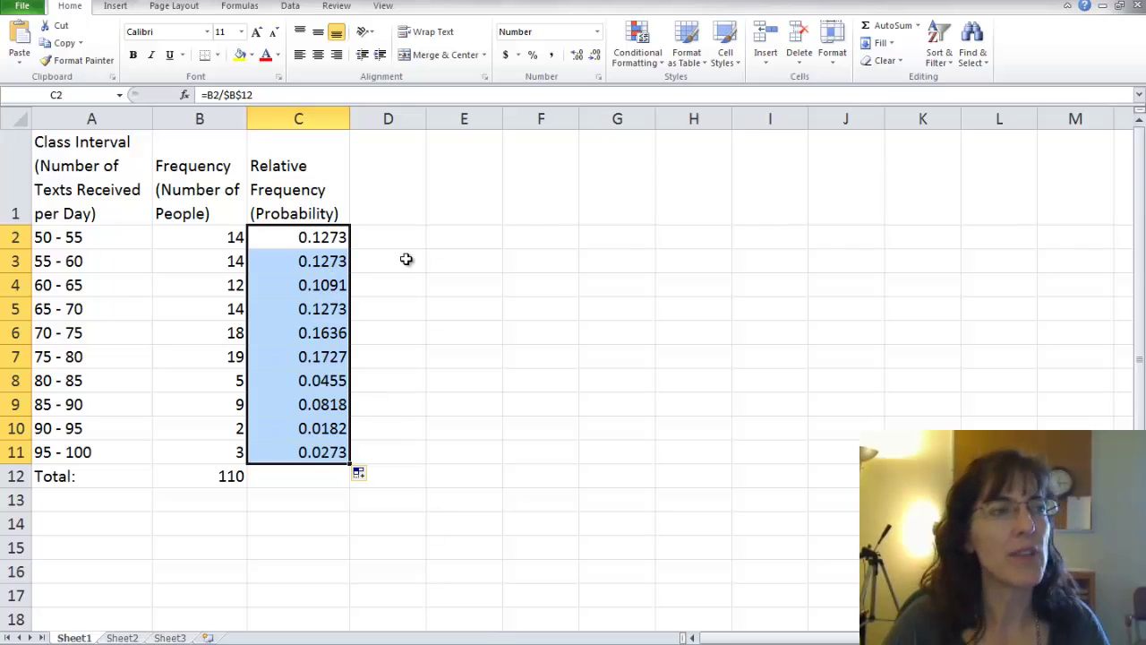
Check the references in the filled relative frequency formulas from C3 down to C9.
{"action": "left_click", "coordinate": [338, 260]}
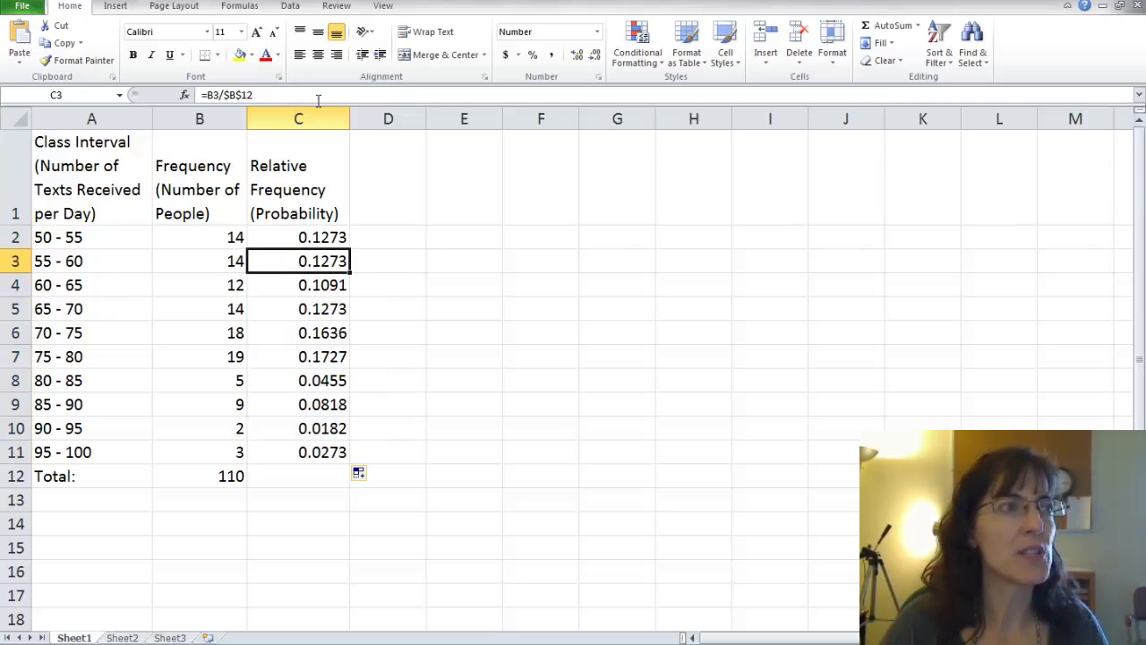
{"action": "left_click", "coordinate": [314, 94]}
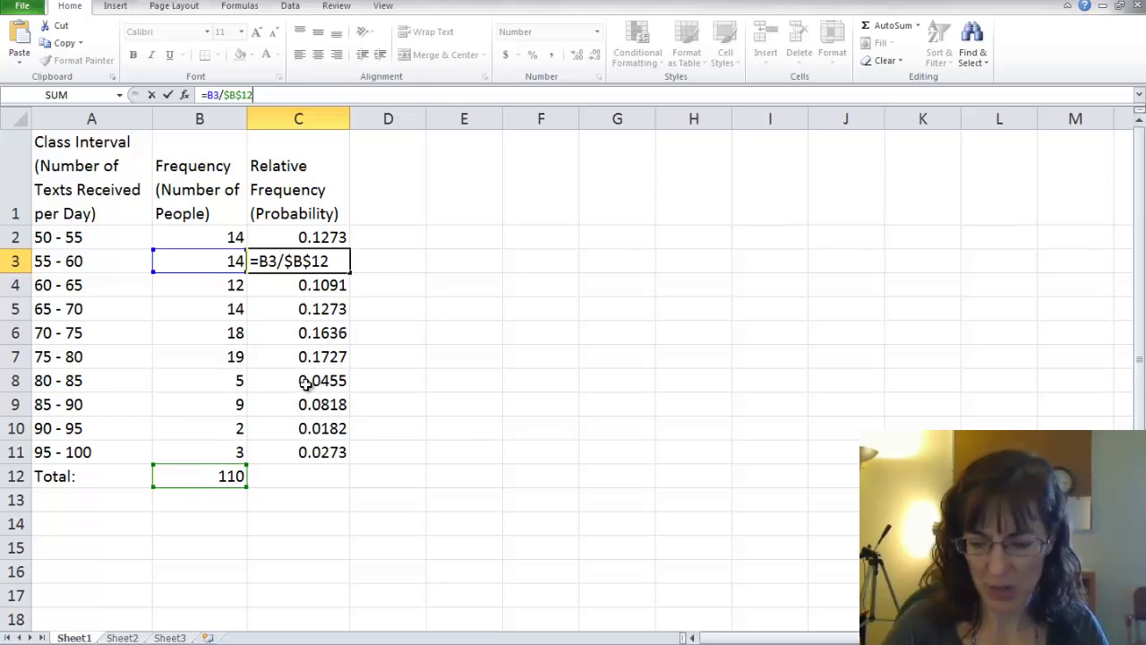
{"action": "key", "text": "Return"}
{"action": "key", "text": "Down"}
{"action": "key", "text": "Down"}
{"action": "key", "text": "Down"}
{"action": "key", "text": "Down"}
{"action": "key", "text": "Down"}
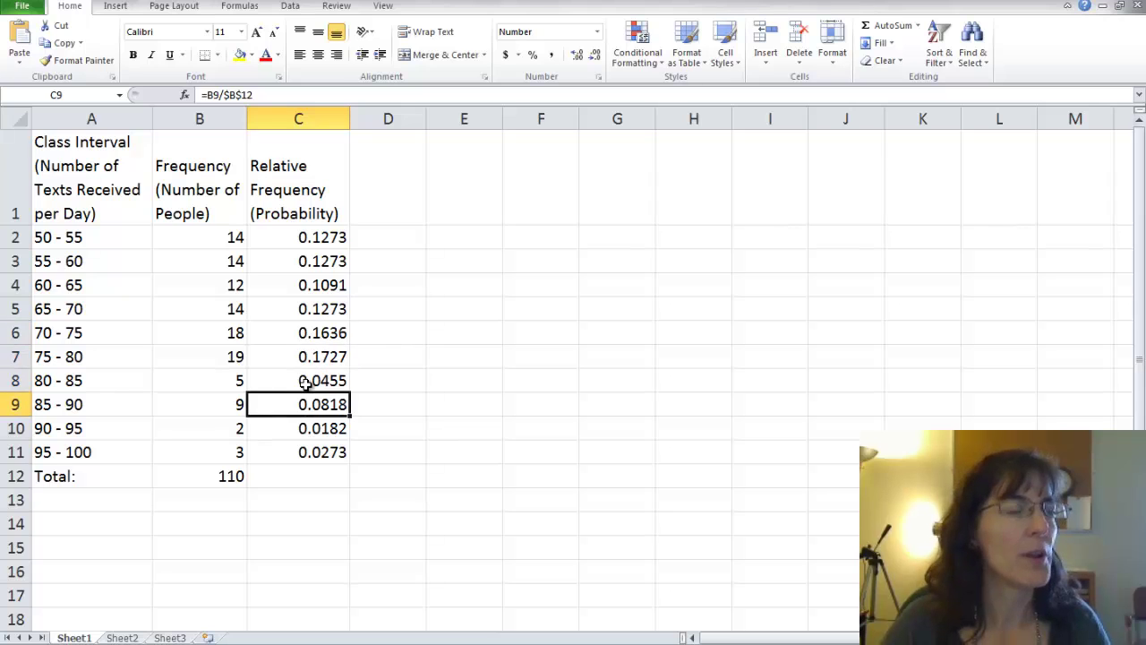
Inspect which cells the relative frequency formula in C9 refers to.
{"action": "left_click", "coordinate": [294, 95]}
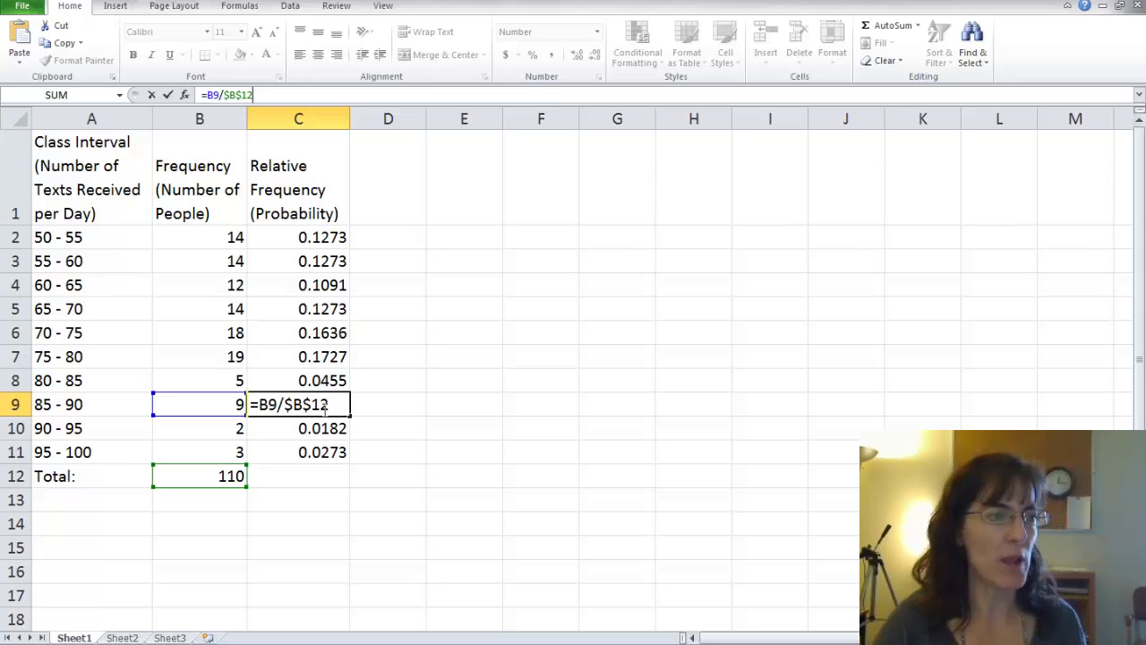
{"action": "key", "text": "Return"}
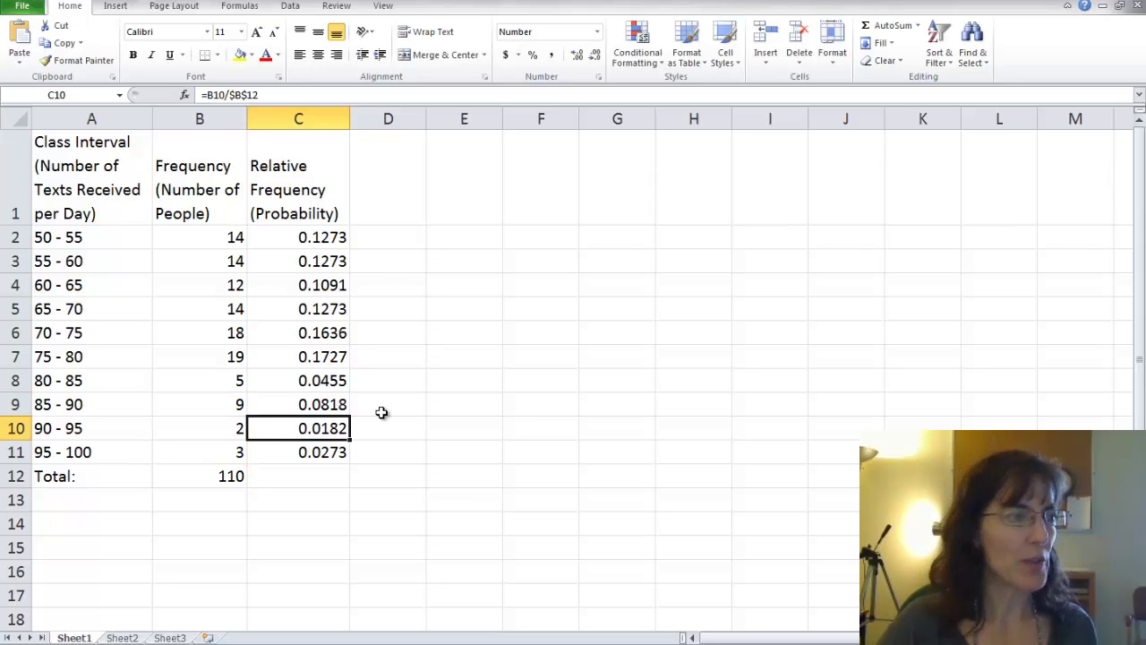
Insert three blank columns between the class interval column and the frequency column.
{"action": "left_click", "coordinate": [191, 120]}
{"action": "right_click", "coordinate": [193, 129]}
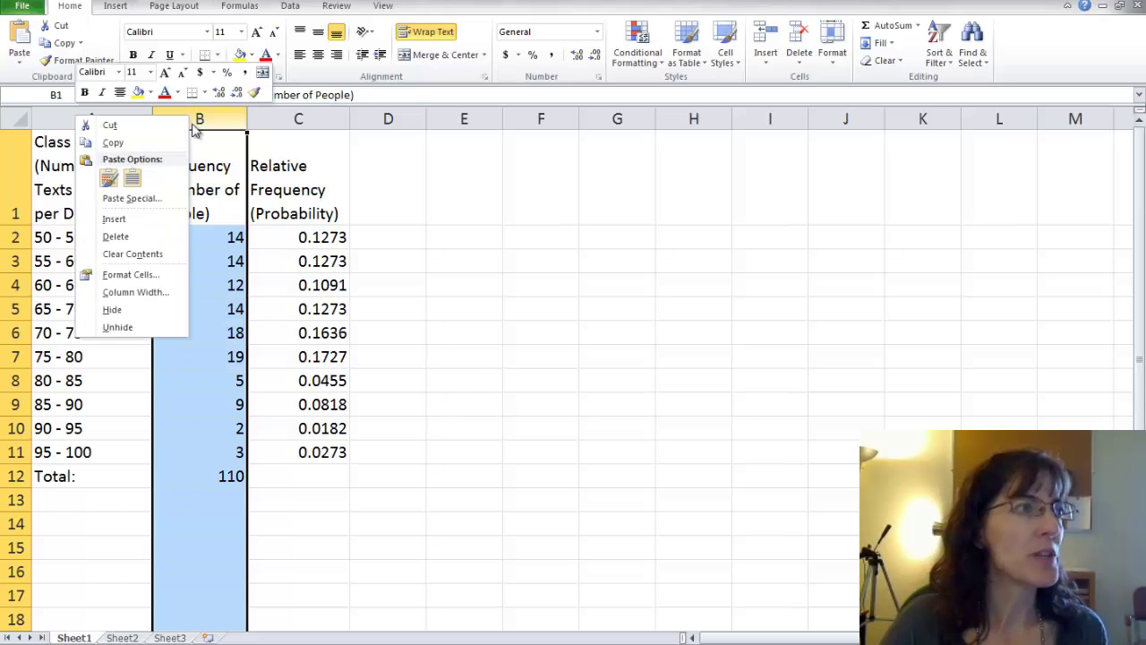
{"action": "left_click", "coordinate": [132, 220]}
{"action": "left_click", "coordinate": [188, 186]}
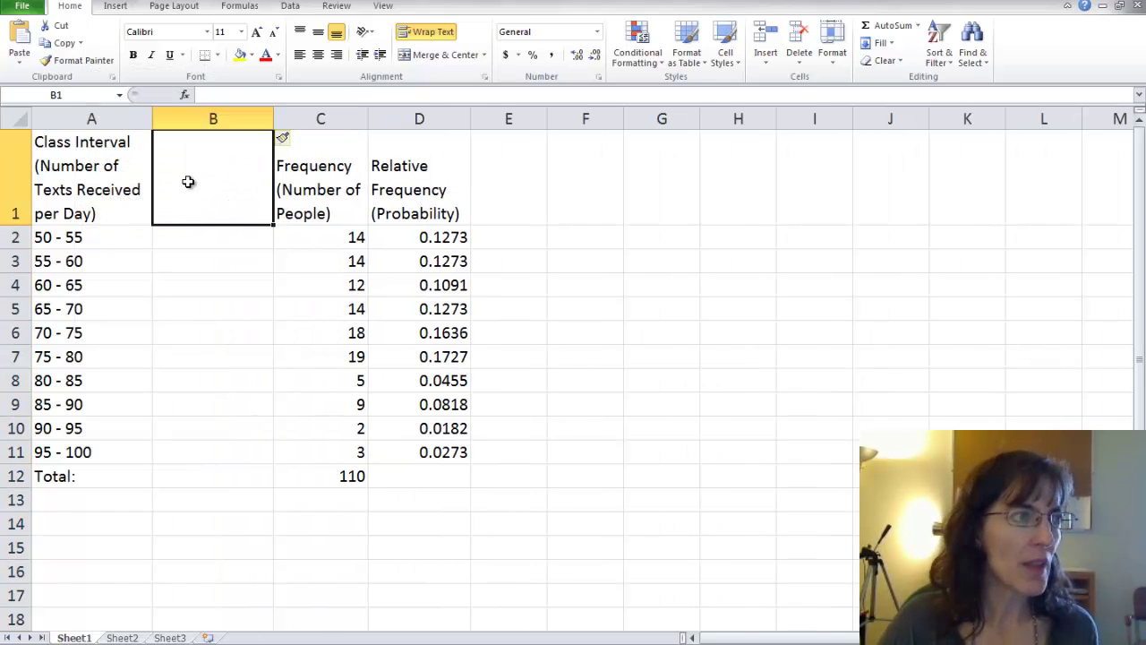
{"action": "right_click", "coordinate": [212, 120]}
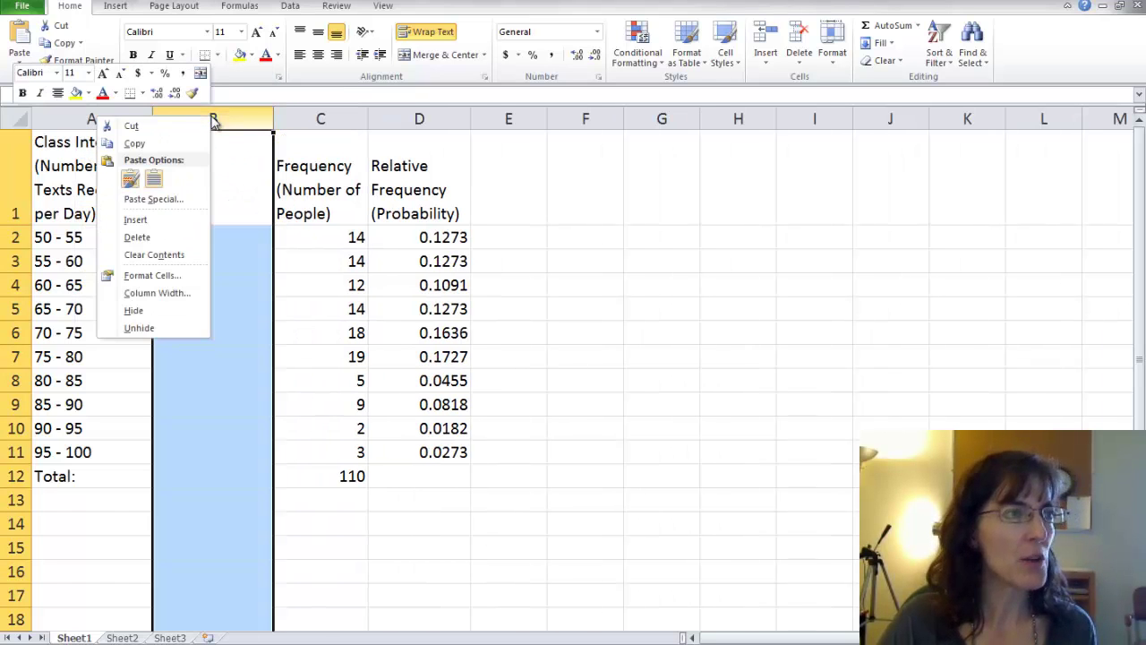
{"action": "left_click", "coordinate": [163, 224]}
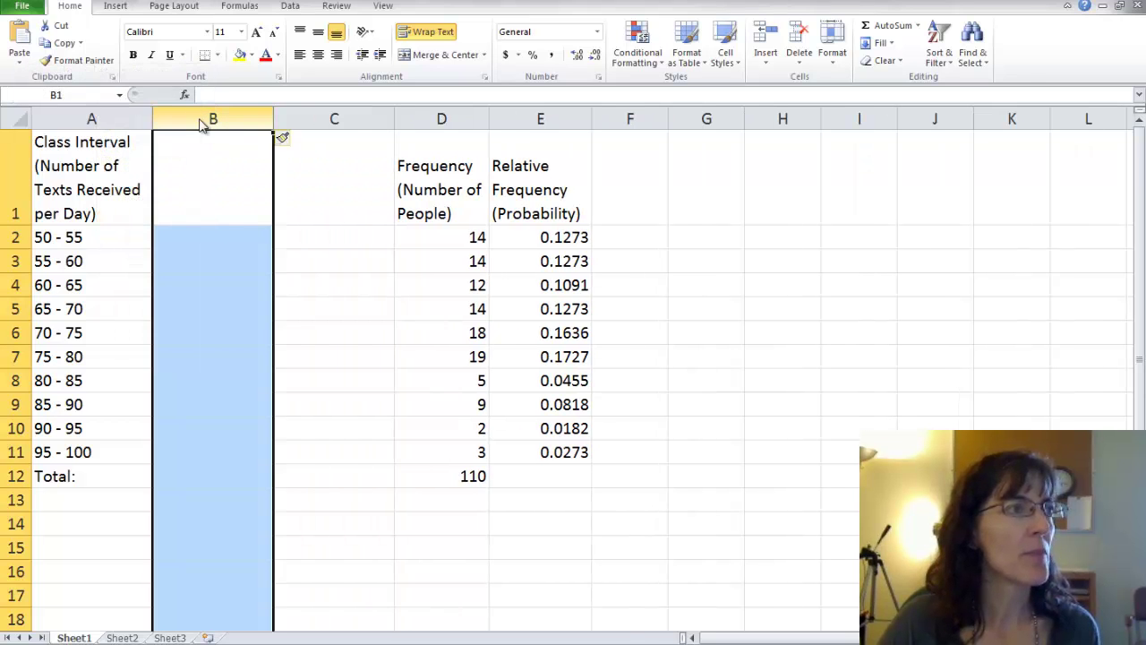
{"action": "right_click", "coordinate": [199, 120]}
{"action": "left_click", "coordinate": [161, 224]}
Enter the headers "lower bound", "upper bound" and "Midpoint" in cells B1, C1 and D1.
{"action": "left_click", "coordinate": [186, 198]}
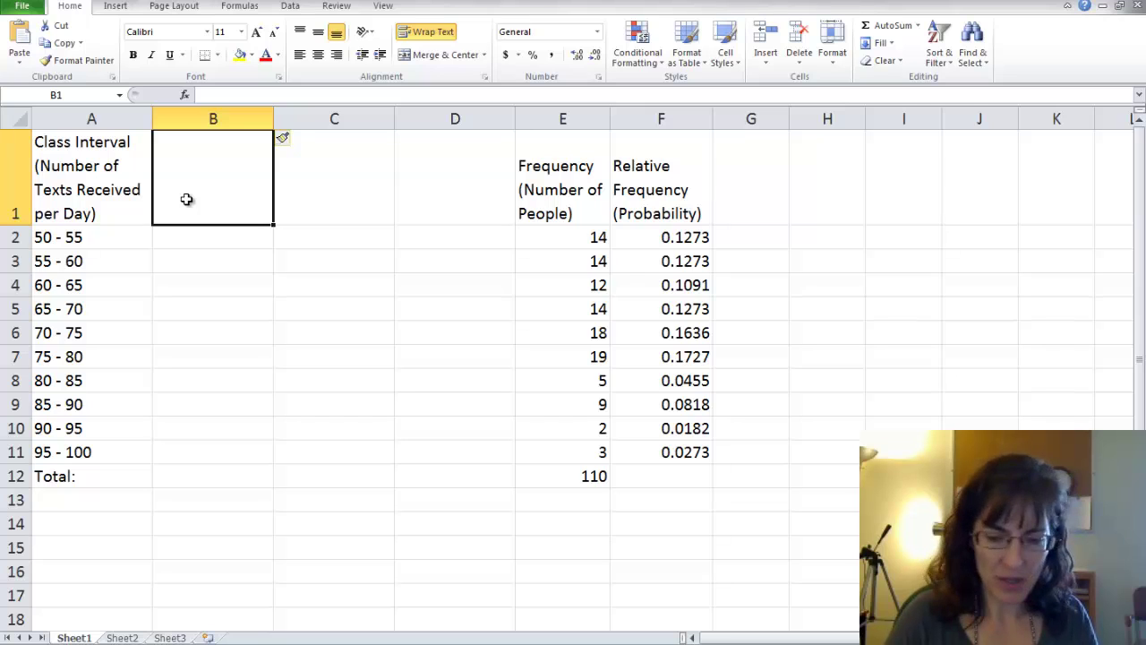
{"action": "type", "text": "lower "}
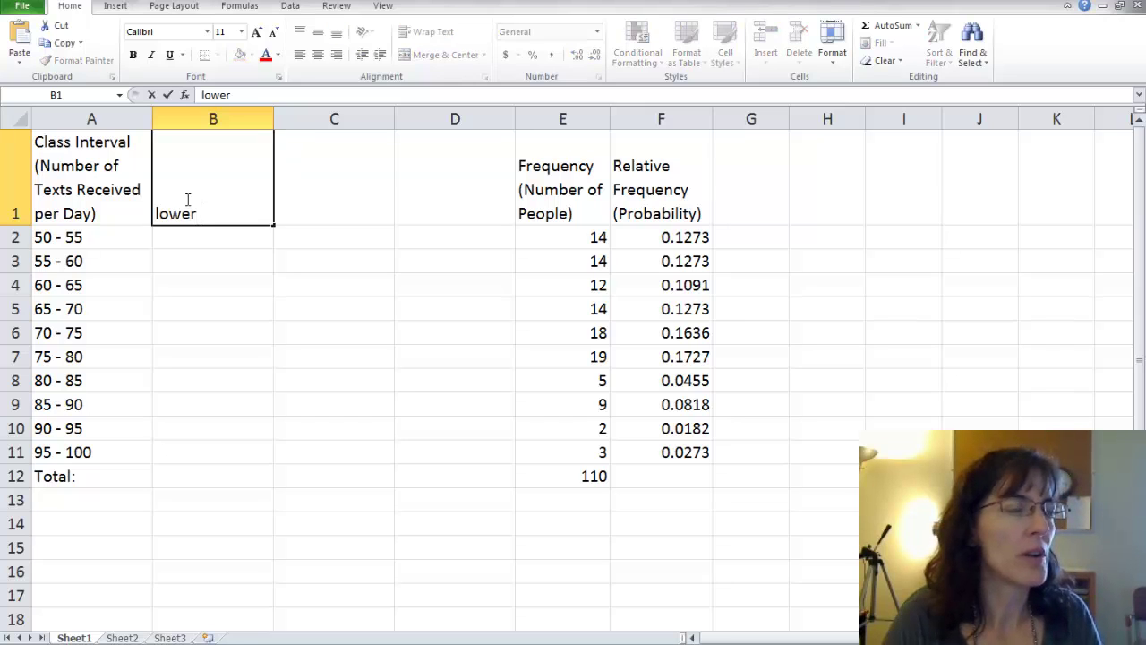
{"action": "type", "text": "bound"}
{"action": "key", "text": "Tab"}
{"action": "type", "text": "up"}
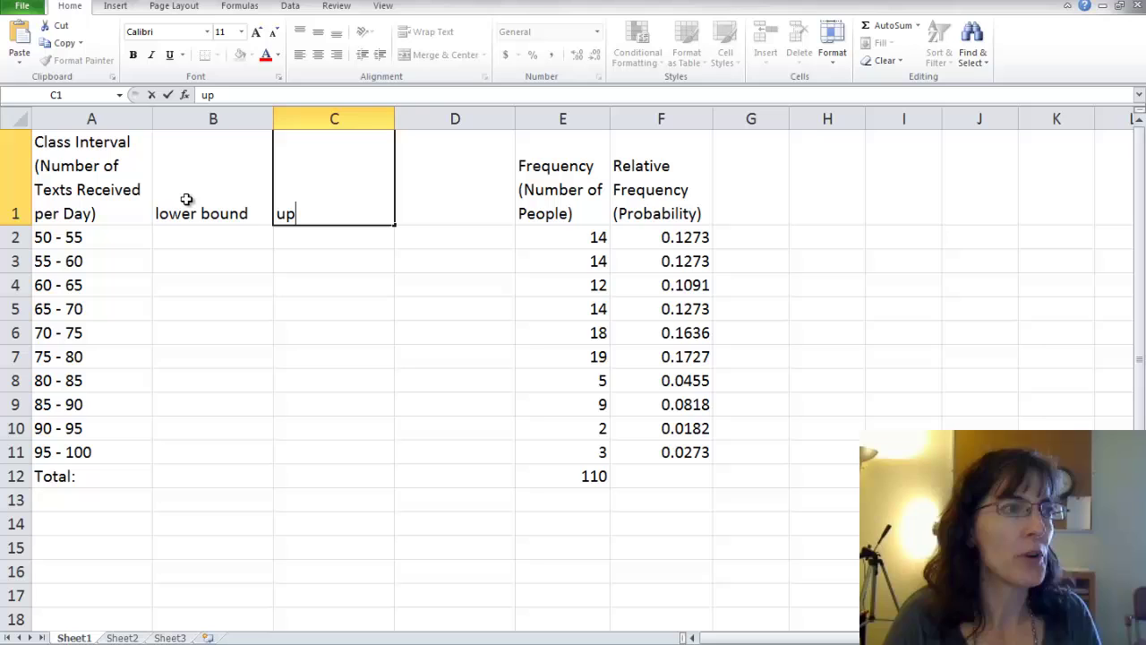
{"action": "type", "text": "per bound"}
{"action": "key", "text": "Tab"}
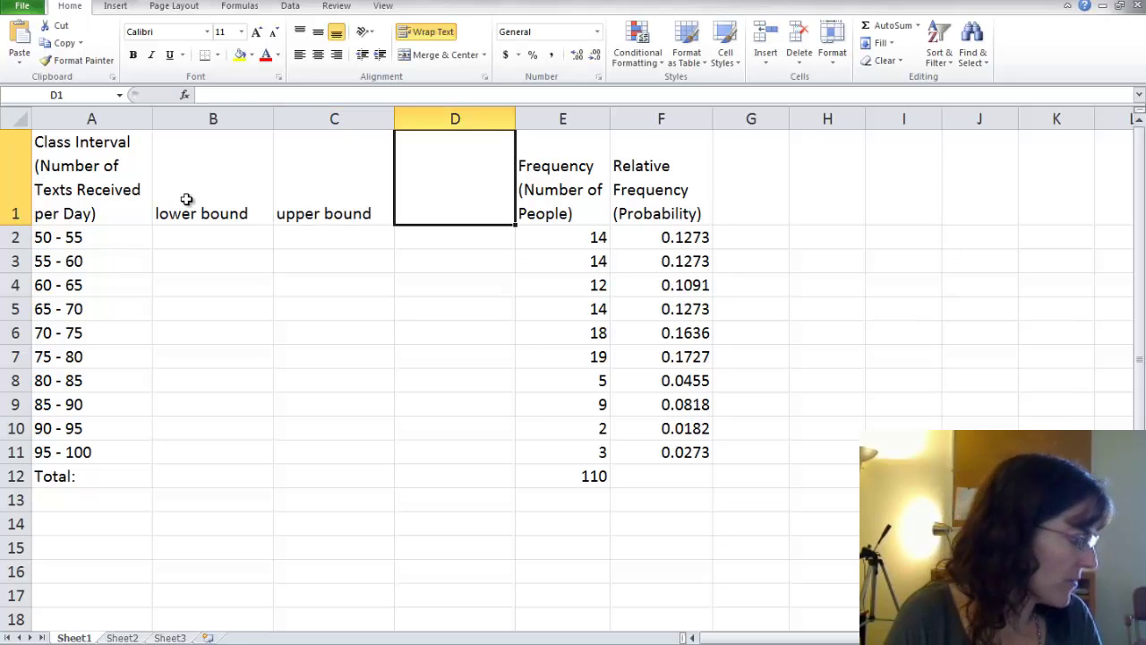
{"action": "type", "text": "Midpoin"}
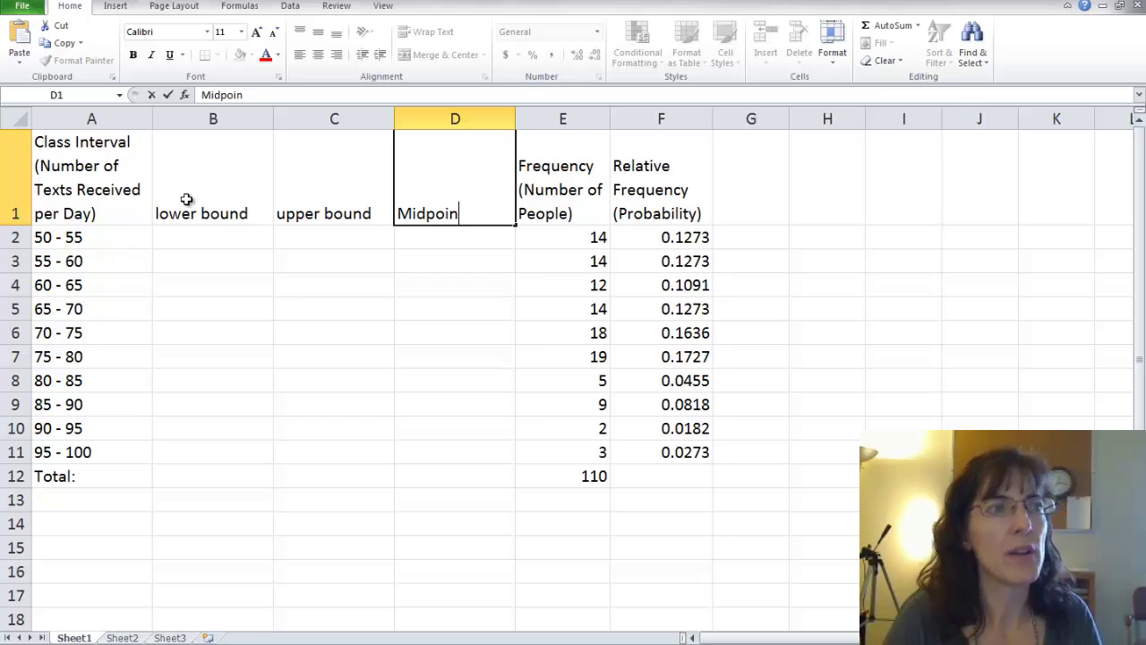
{"action": "type", "text": "t"}
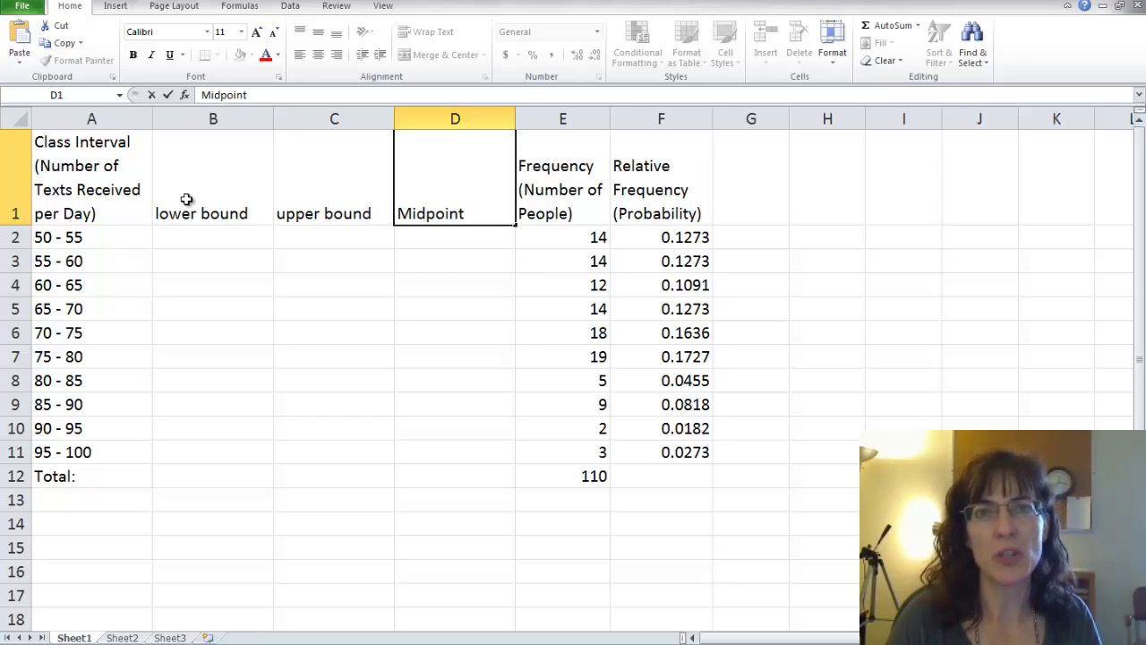
{"action": "key", "text": "Return"}
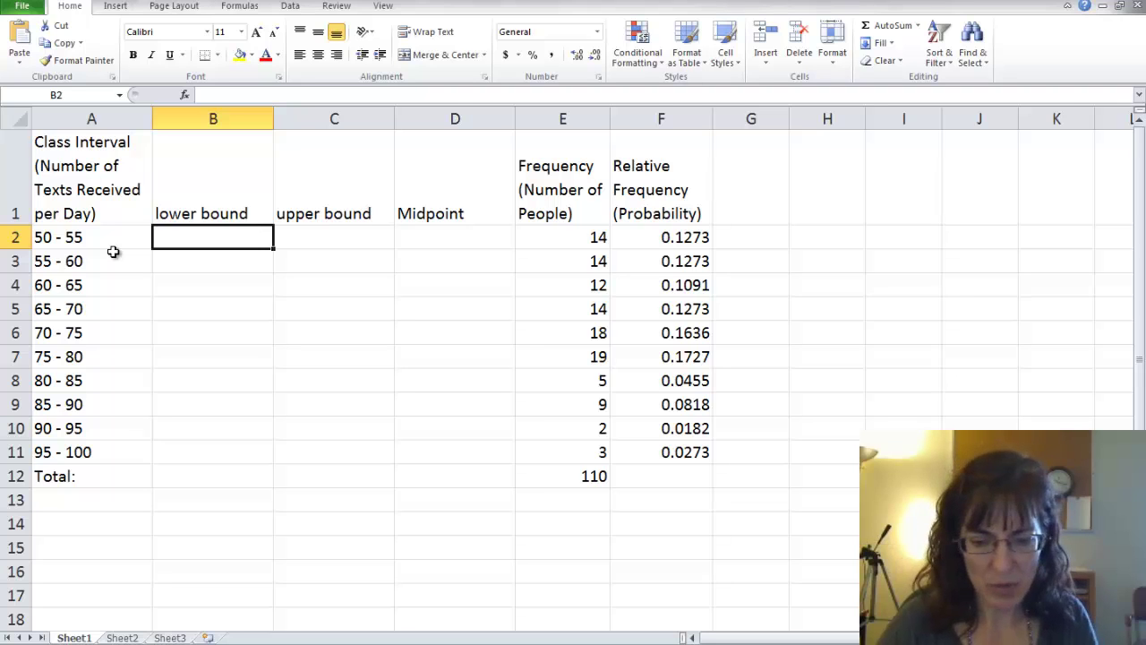
Enter 50 as the lower bound and 54 as the upper bound of the first class in row 2.
{"action": "type", "text": "50"}
{"action": "key", "text": "Tab"}
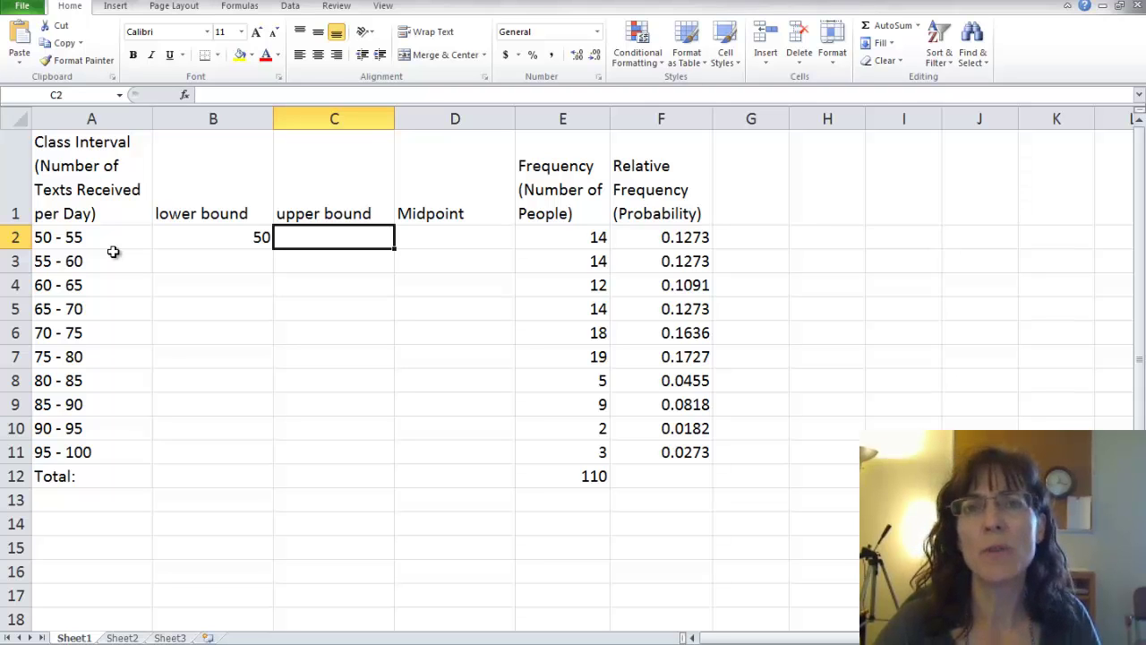
{"action": "type", "text": "54"}
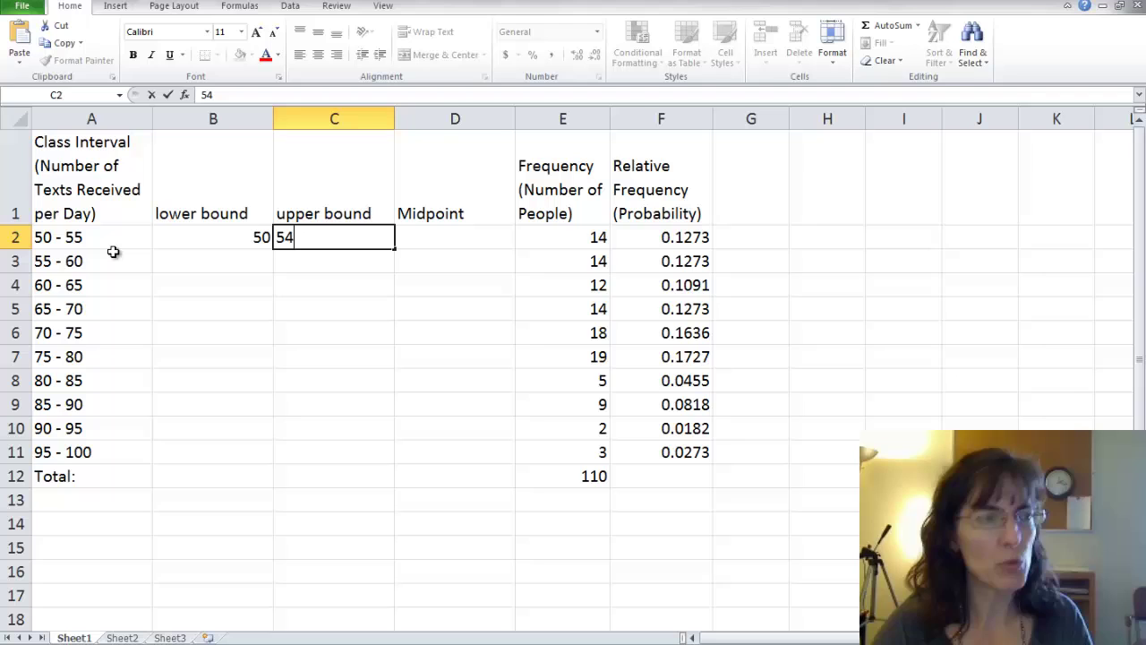
{"action": "key", "text": "Tab"}
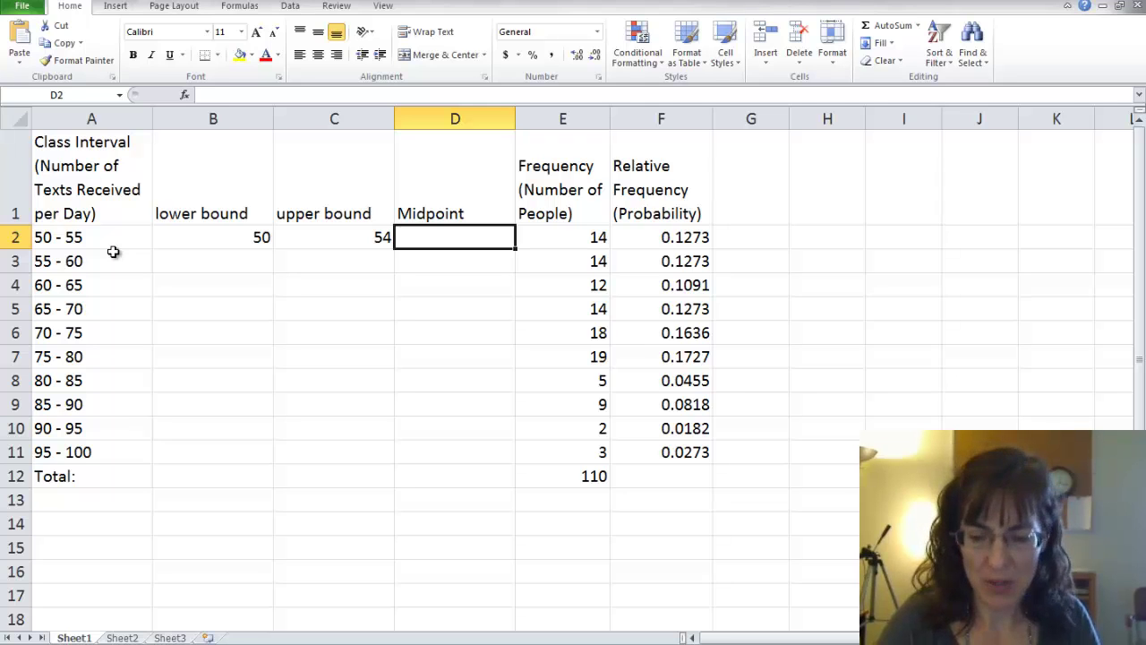
Calculate the first class's midpoint in D2 with the formula =average(B2:C2).
{"action": "type", "text": "="}
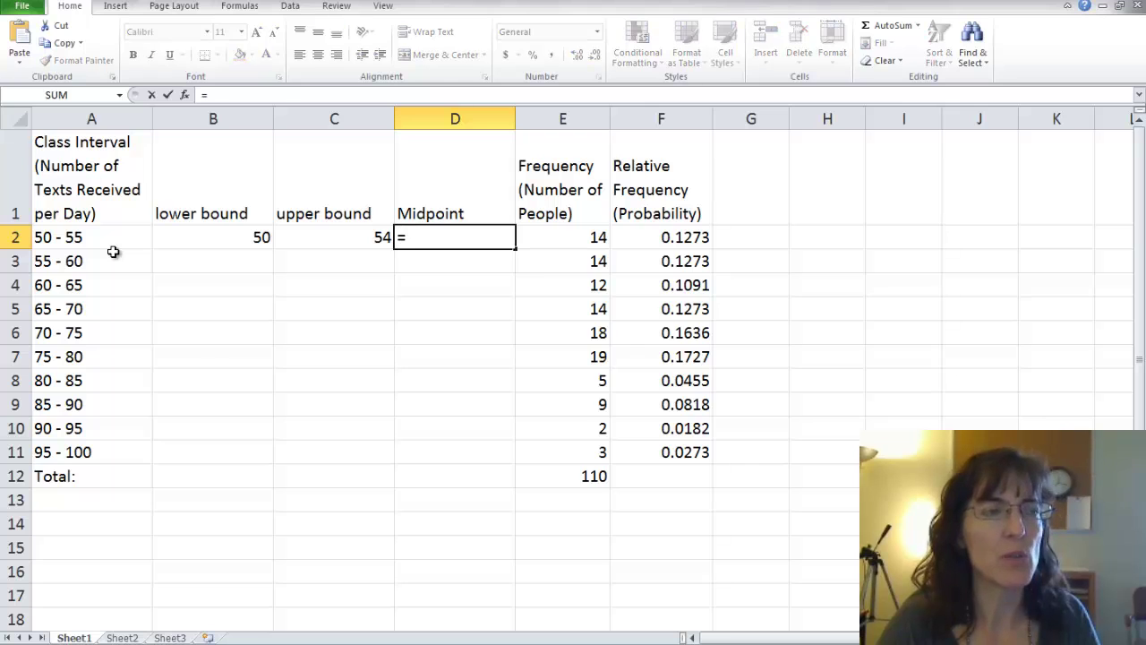
{"action": "type", "text": "average"}
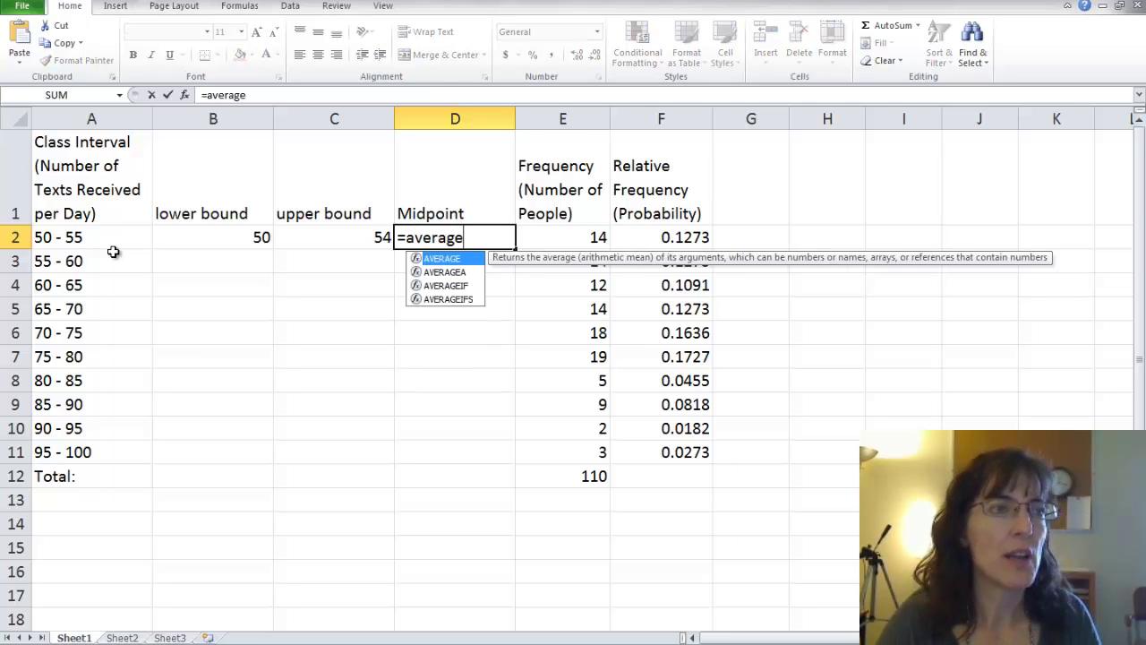
{"action": "type", "text": "("}
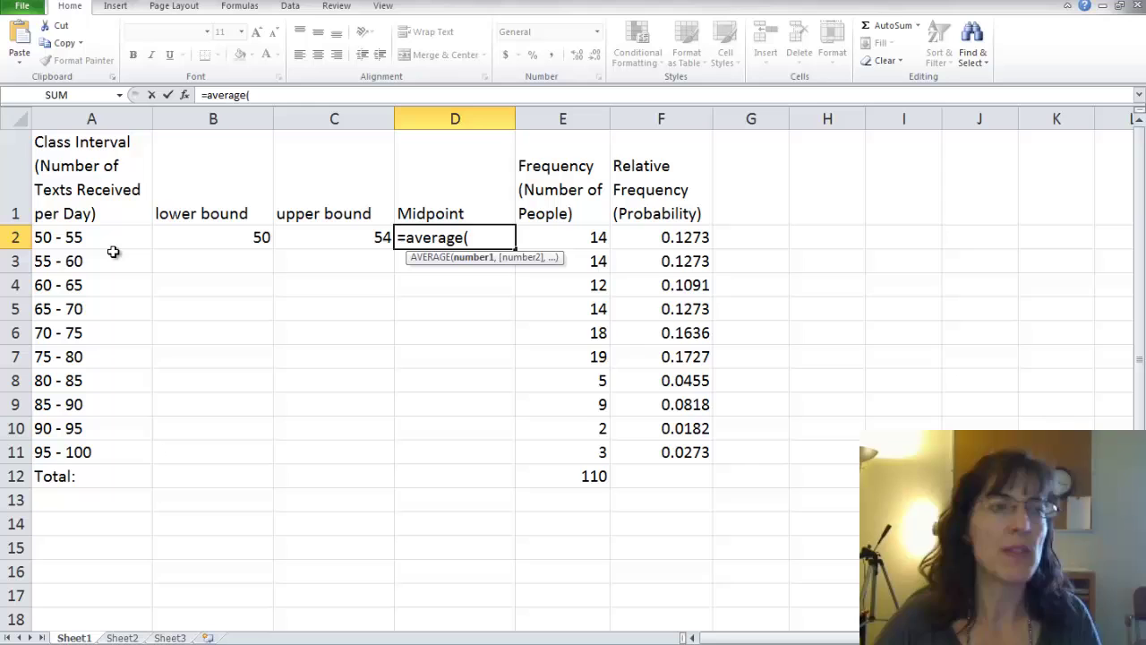
{"action": "left_click_drag", "start_coordinate": [223, 237], "coordinate": [335, 237]}
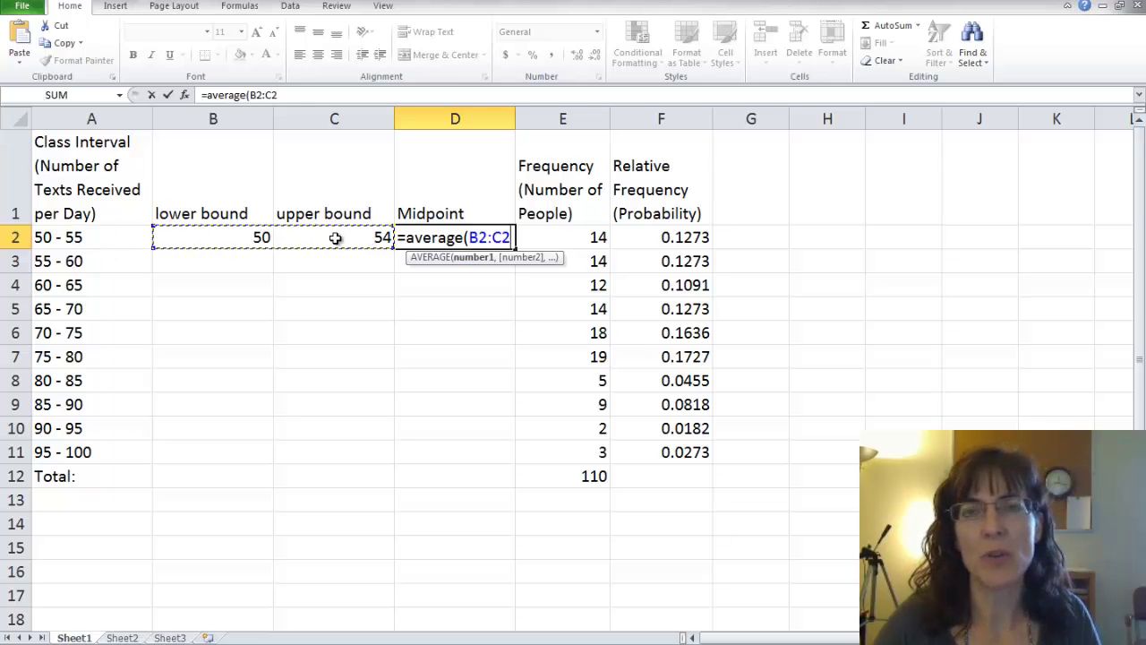
{"action": "type", "text": ")"}
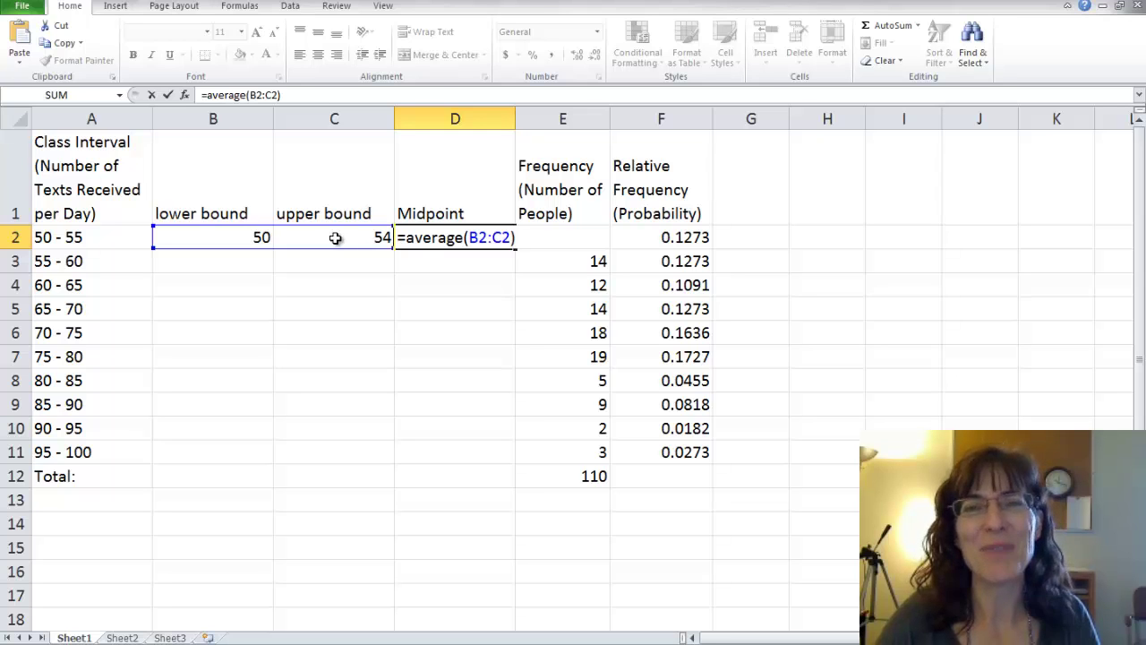
{"action": "key", "text": "Return"}
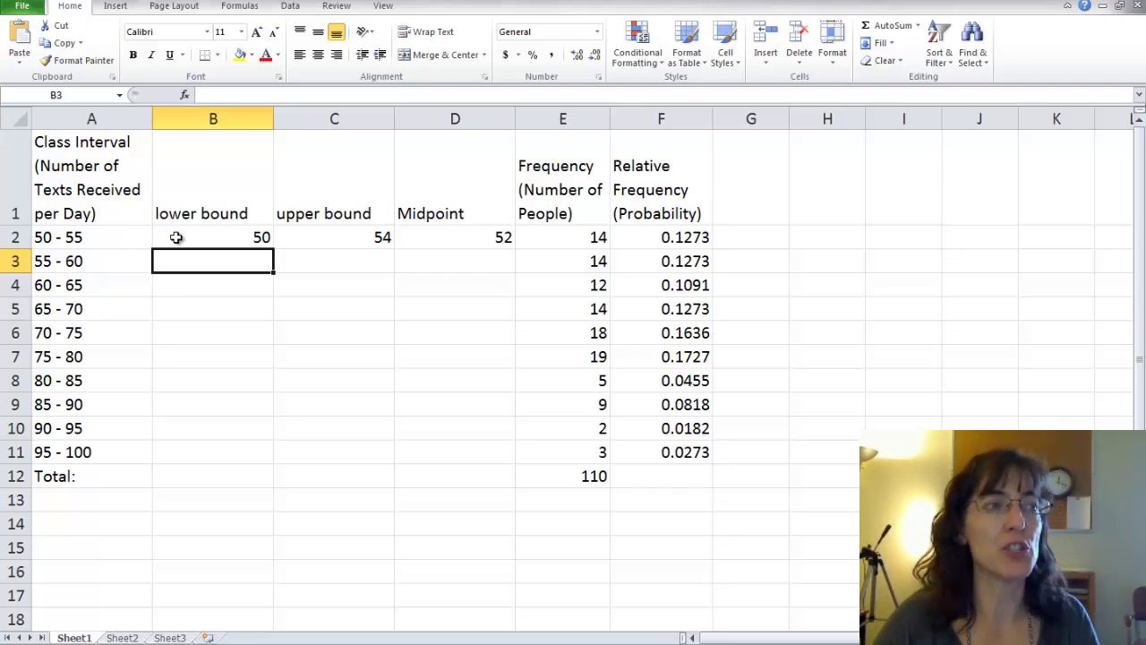
Try to fill the bounds and midpoint in B2:D2 down through row 11, and undo the fill.
{"action": "left_click", "coordinate": [218, 239]}
{"action": "left_click_drag", "start_coordinate": [217, 239], "coordinate": [503, 456]}
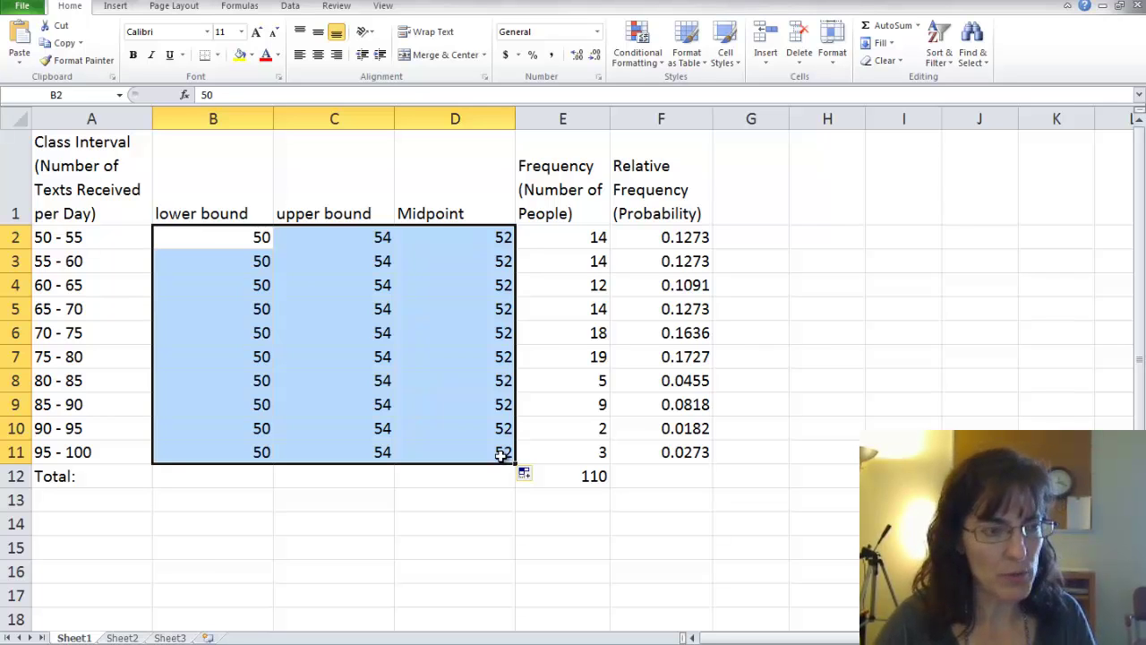
{"action": "key", "text": "ctrl+z"}
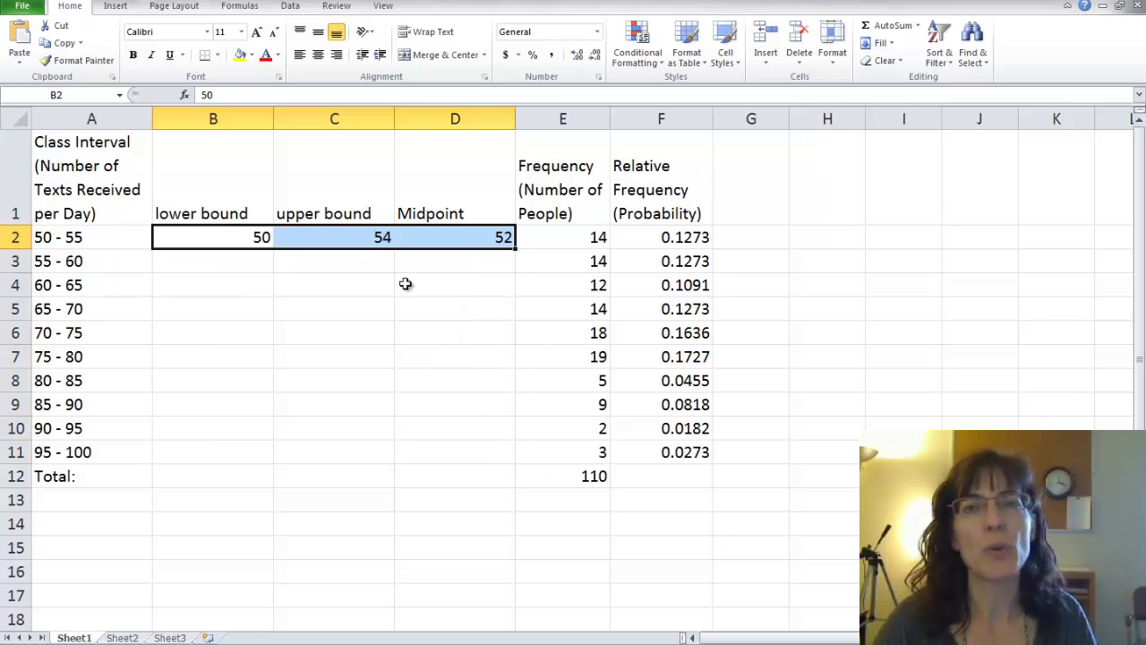
Enter bounds 55 and 59 for the second class in row 3 and fill the midpoint formula from D2 into D3.
{"action": "left_click", "coordinate": [253, 265]}
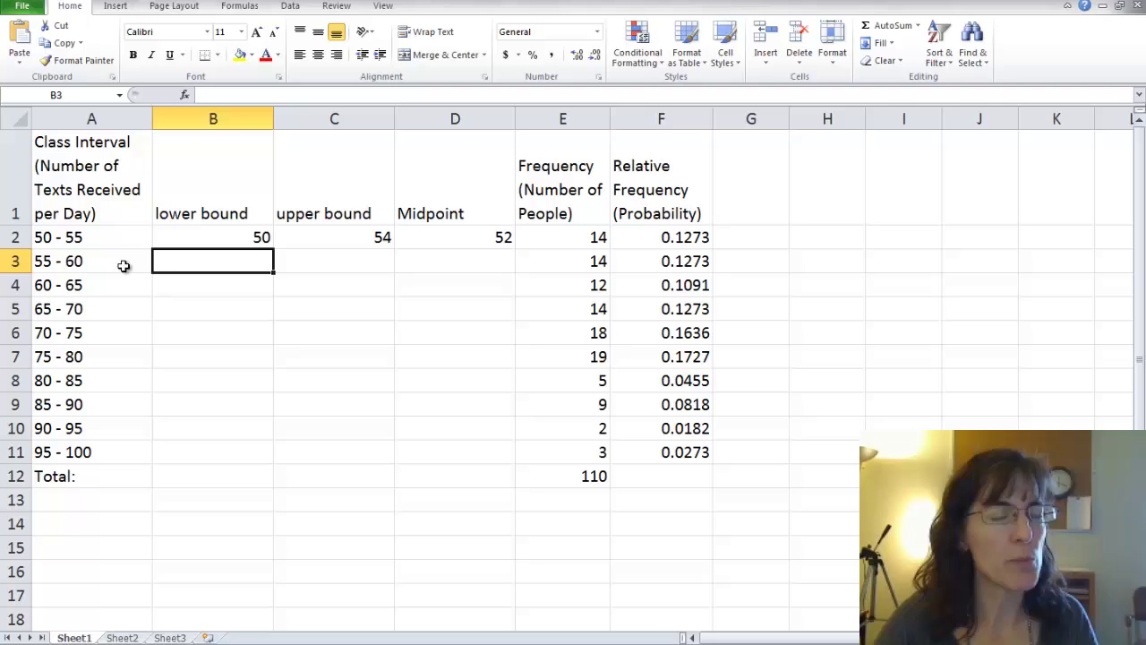
{"action": "type", "text": "55"}
{"action": "key", "text": "Tab"}
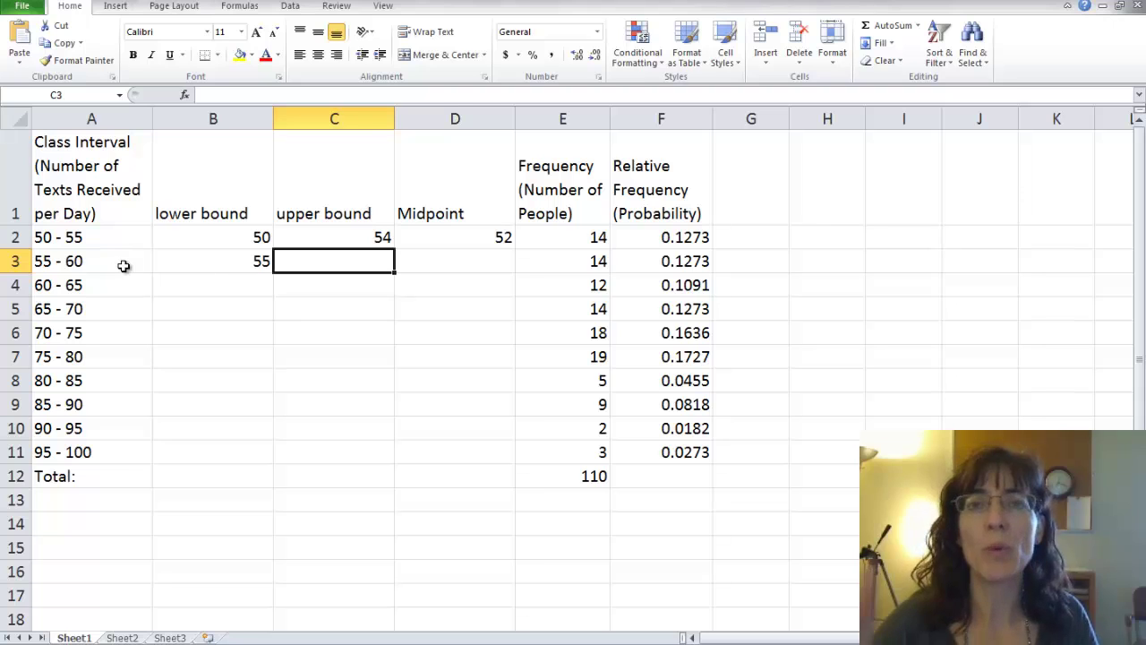
{"action": "type", "text": "59"}
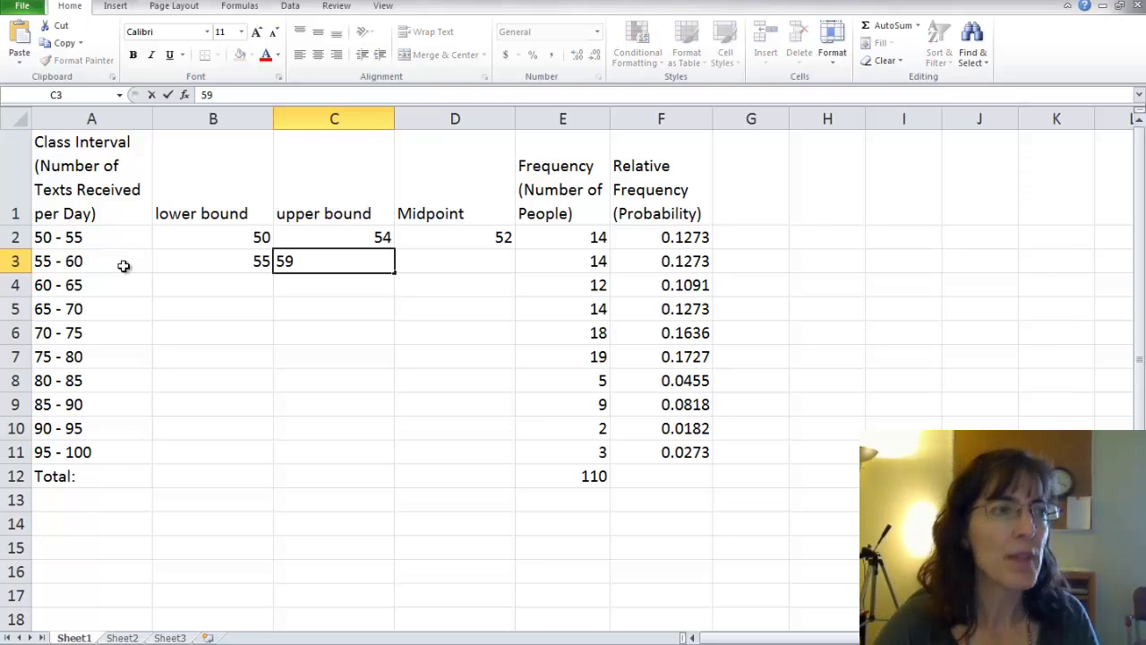
{"action": "key", "text": "Tab"}
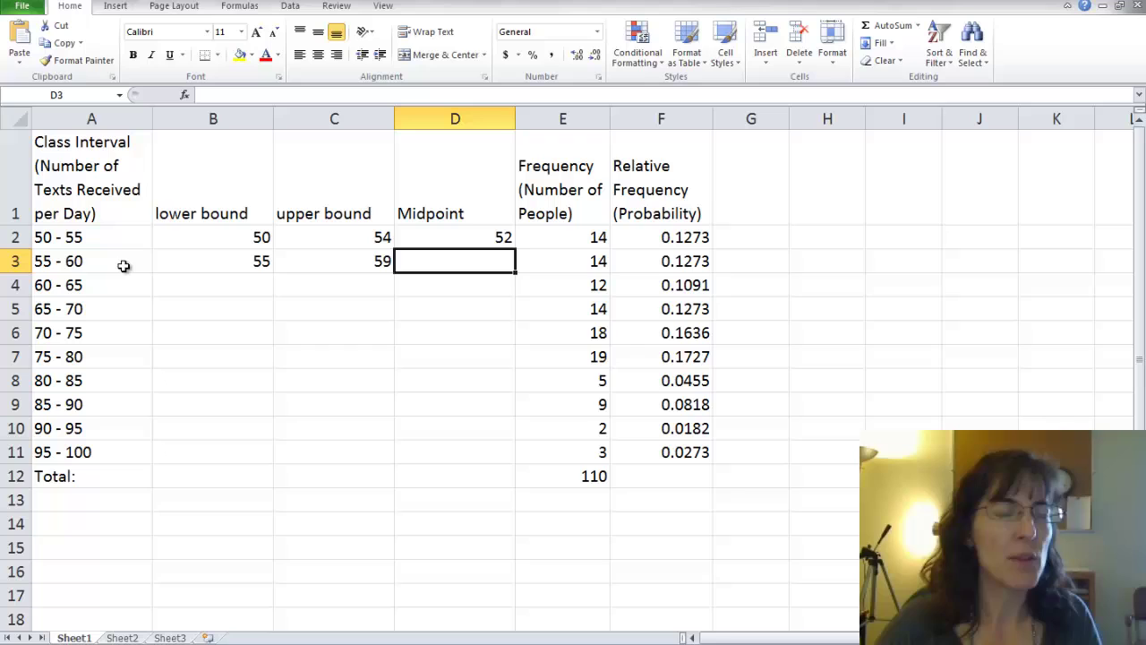
{"action": "left_click", "coordinate": [455, 235]}
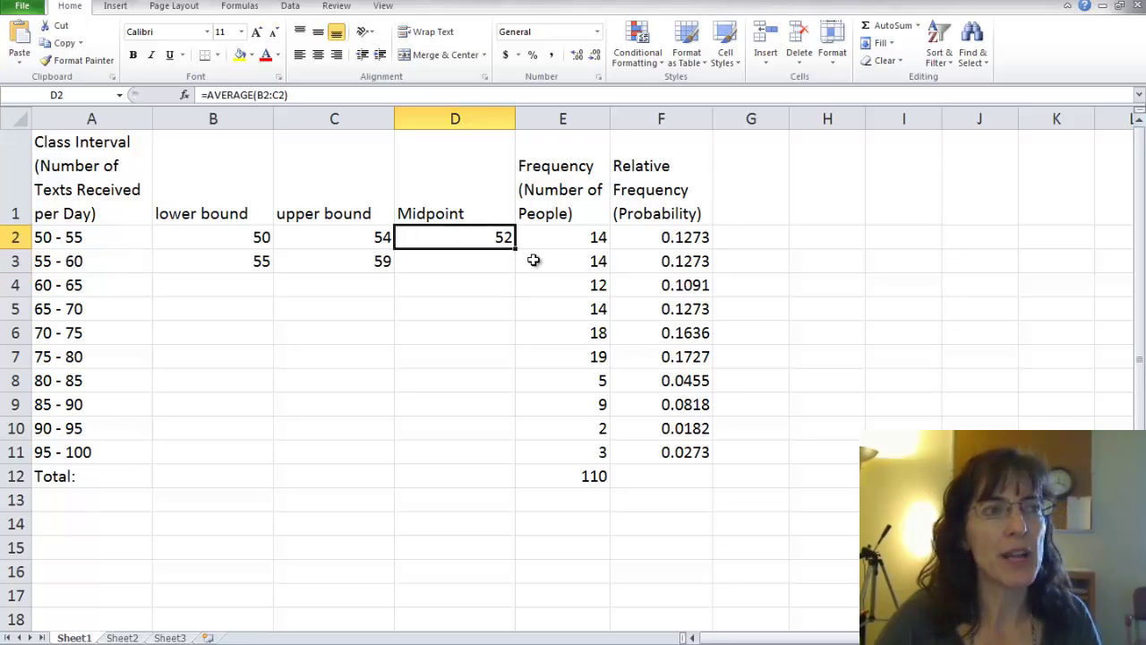
{"action": "left_click_drag", "start_coordinate": [518, 251], "coordinate": [521, 273]}
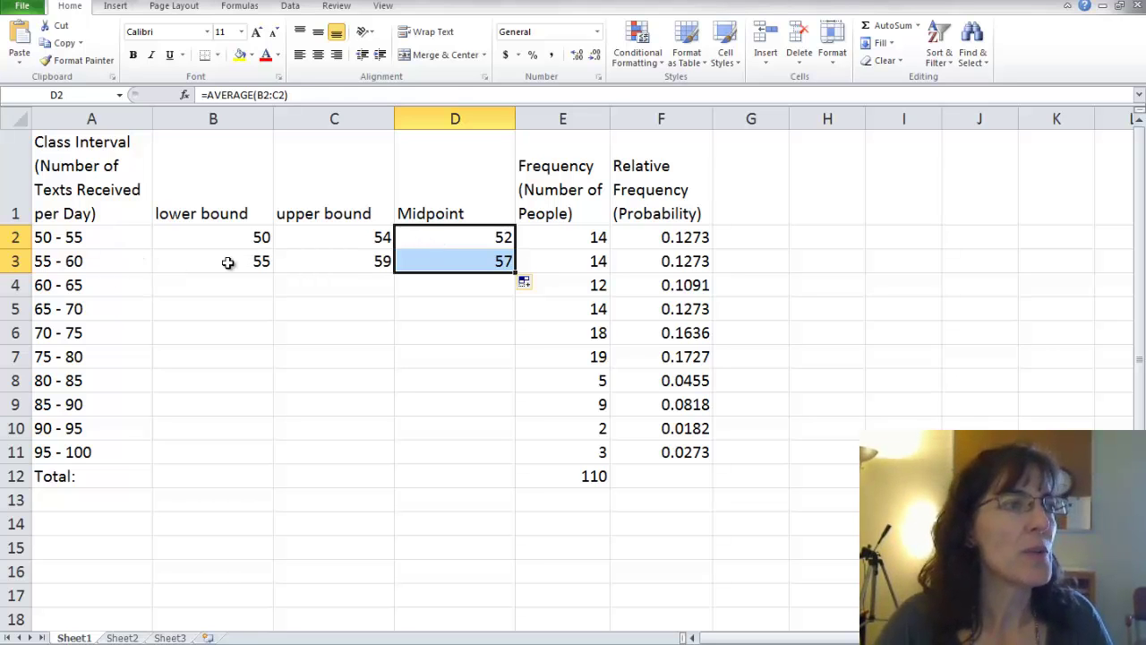
Fill the bounds and midpoints from B2:D3 down through row 11 to continue the series.
{"action": "left_click_drag", "start_coordinate": [244, 241], "coordinate": [439, 262]}
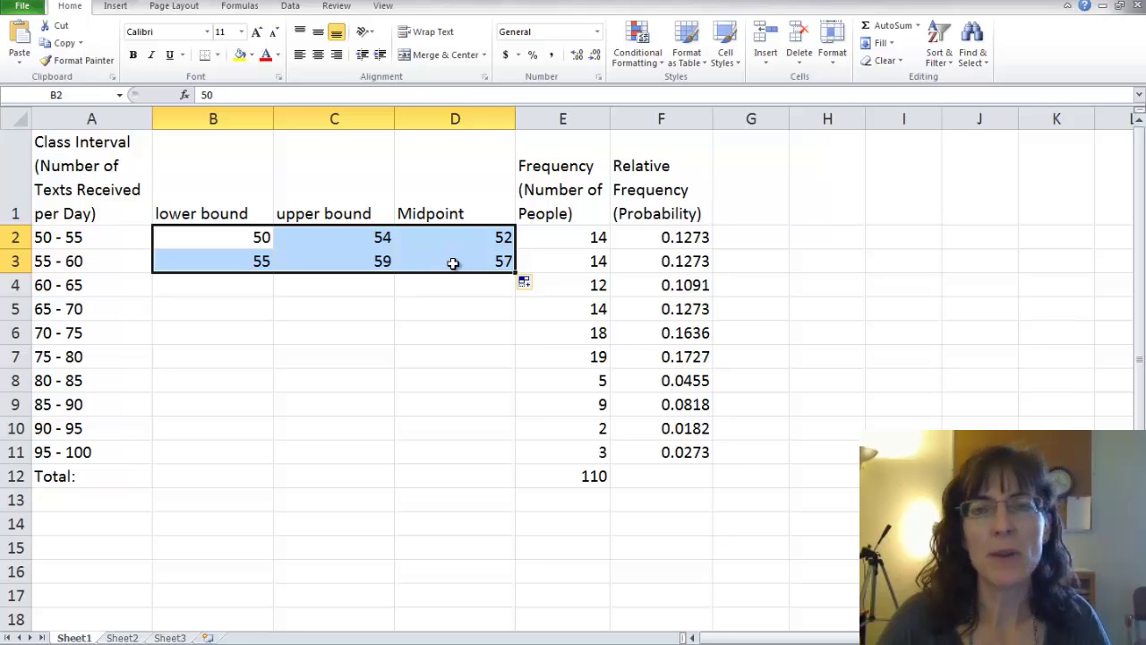
{"action": "left_click_drag", "start_coordinate": [517, 276], "coordinate": [505, 456]}
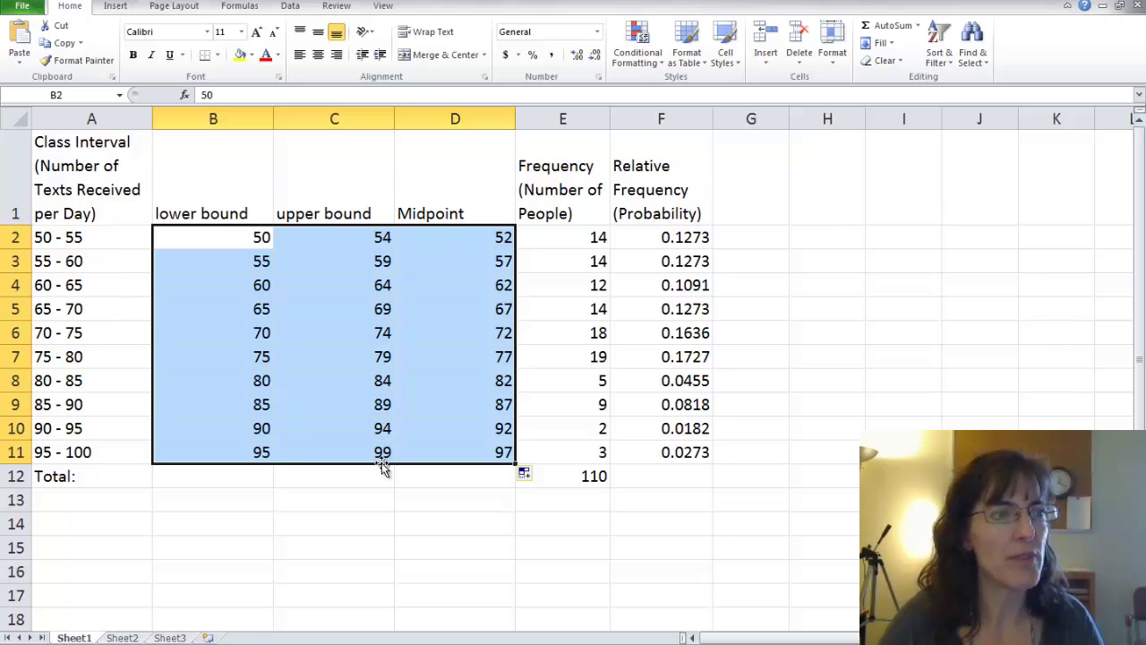
{"action": "left_click", "coordinate": [278, 531]}
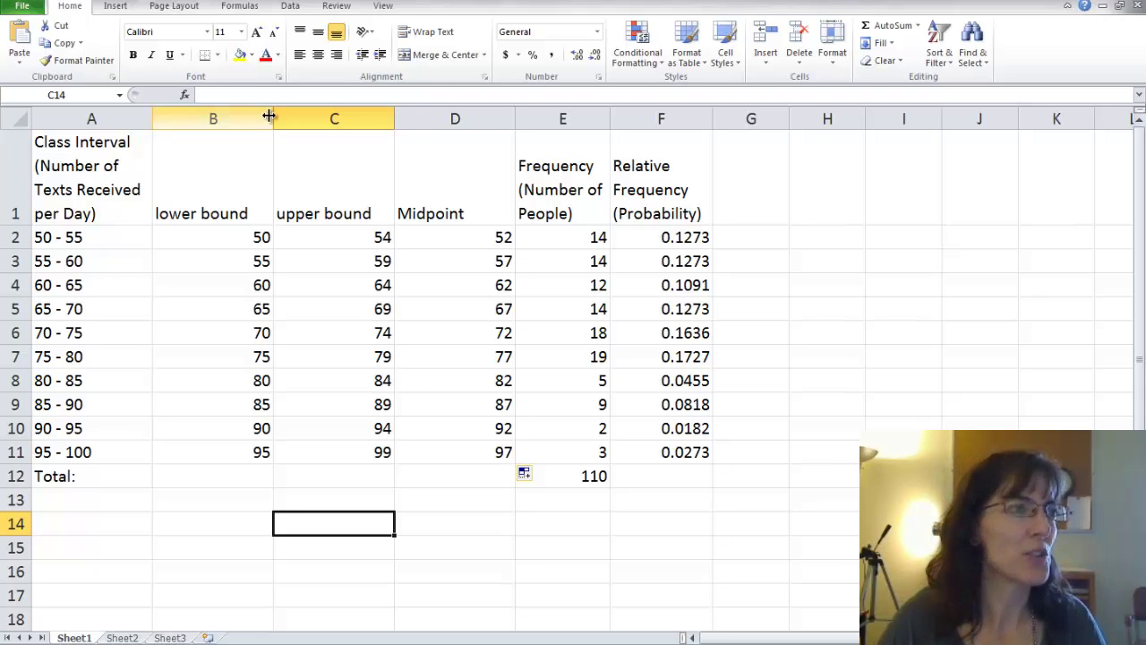
Narrow the lower bound column to just fit its header and autofit the upper bound and Midpoint columns.
{"action": "left_click_drag", "start_coordinate": [273, 117], "coordinate": [256, 117]}
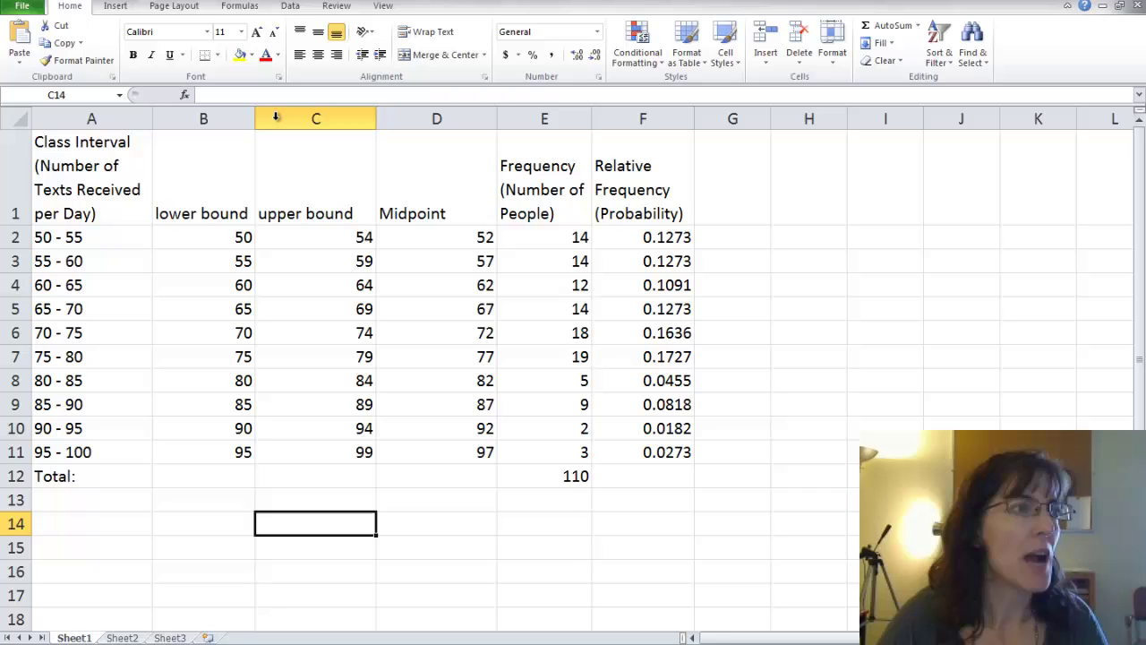
{"action": "double_click", "coordinate": [374, 118]}
{"action": "double_click", "coordinate": [482, 118]}
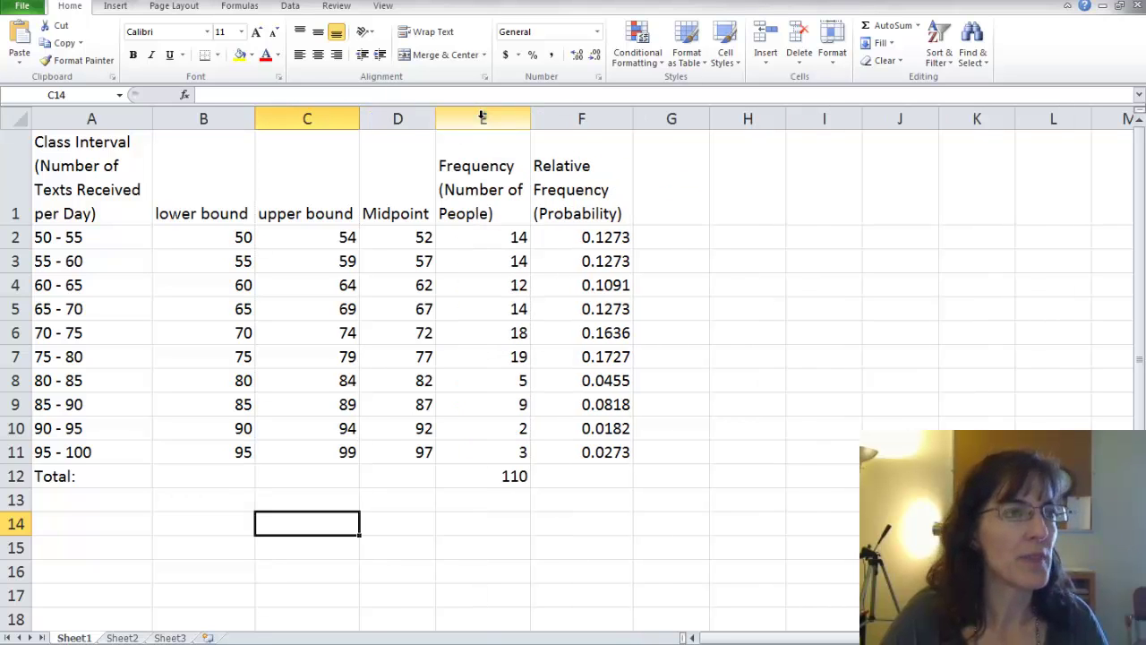
Narrow the lower bound and upper bound columns so that each header wraps onto two lines.
{"action": "left_click_drag", "start_coordinate": [255, 117], "coordinate": [220, 125]}
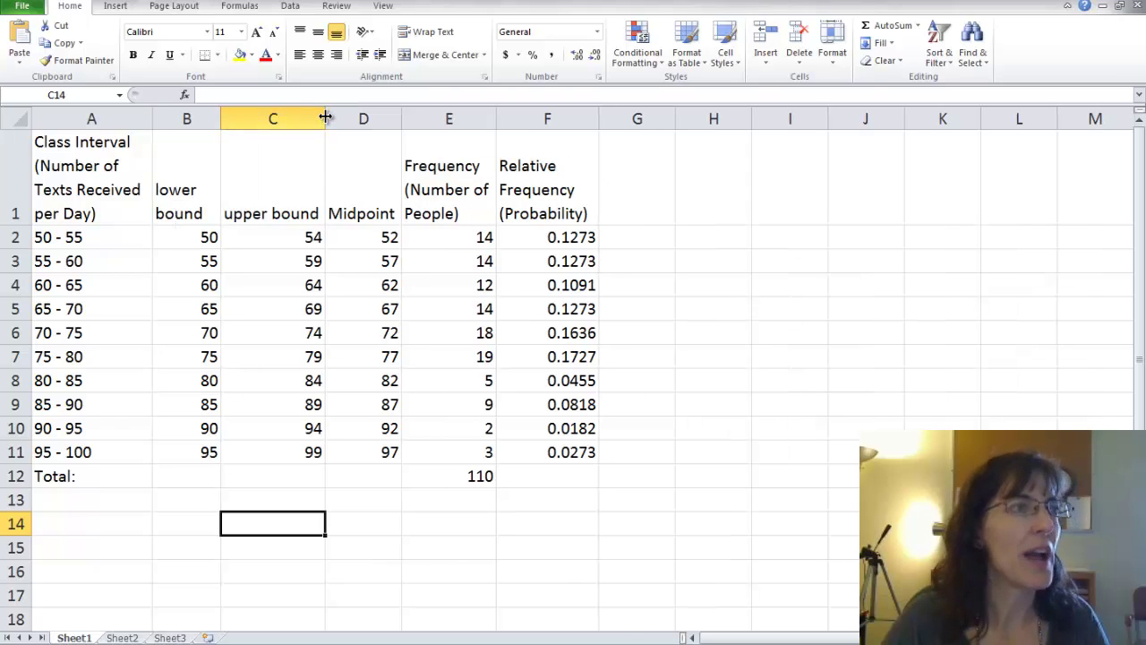
{"action": "left_click_drag", "start_coordinate": [325, 118], "coordinate": [296, 117]}
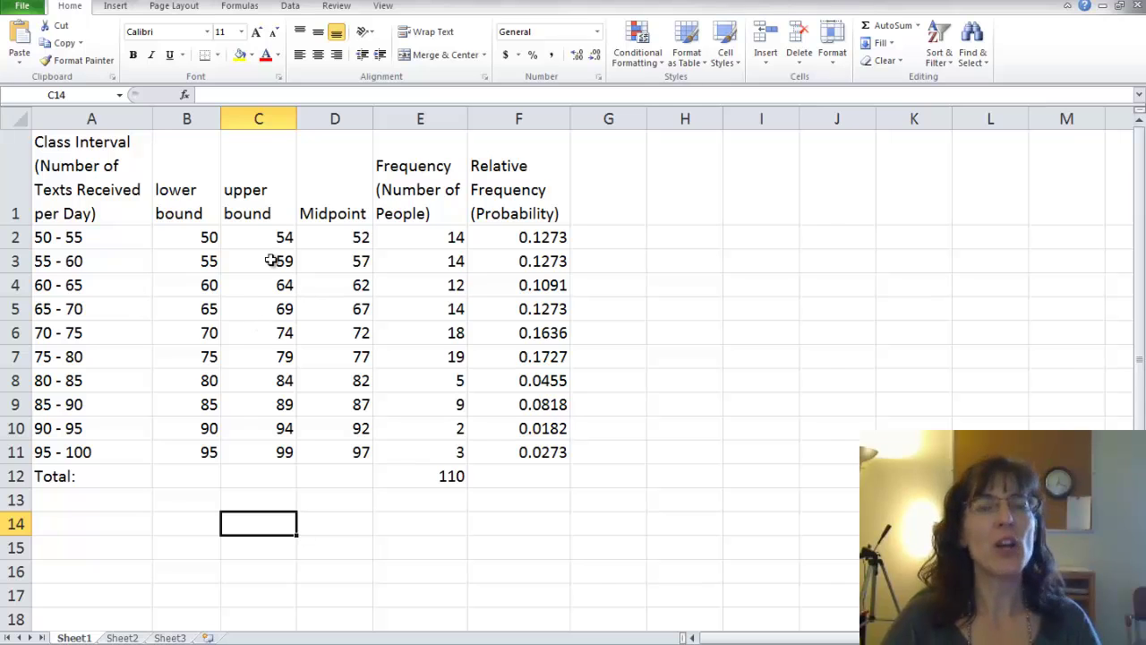
{"action": "left_click_drag", "start_coordinate": [189, 119], "coordinate": [322, 119]}
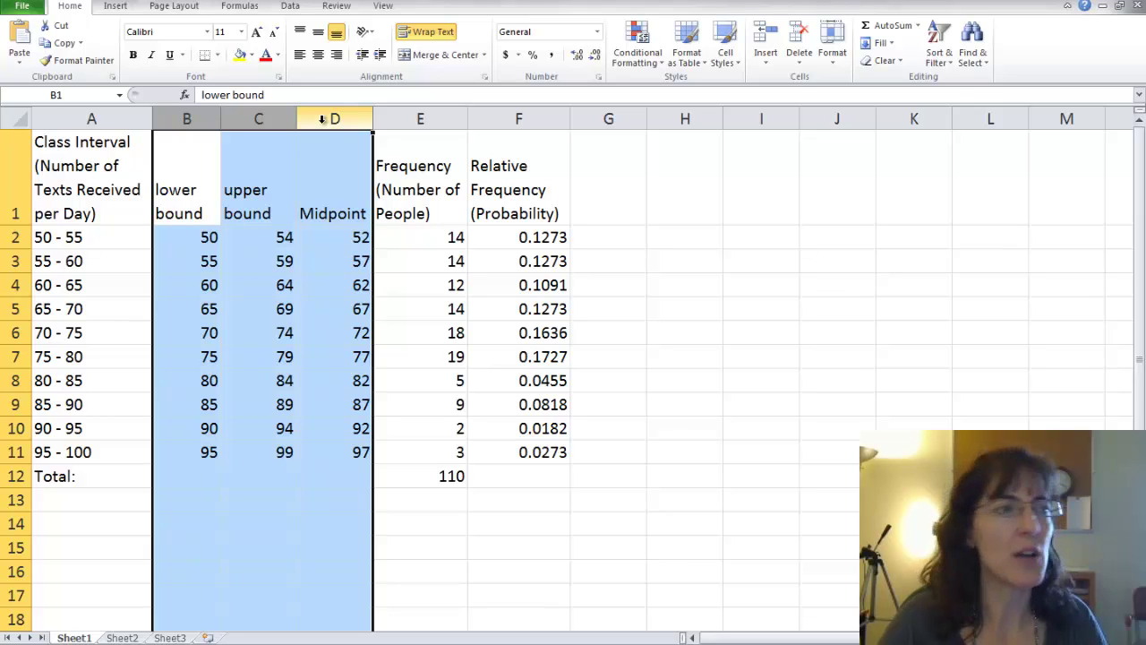
{"action": "left_click", "coordinate": [348, 116]}
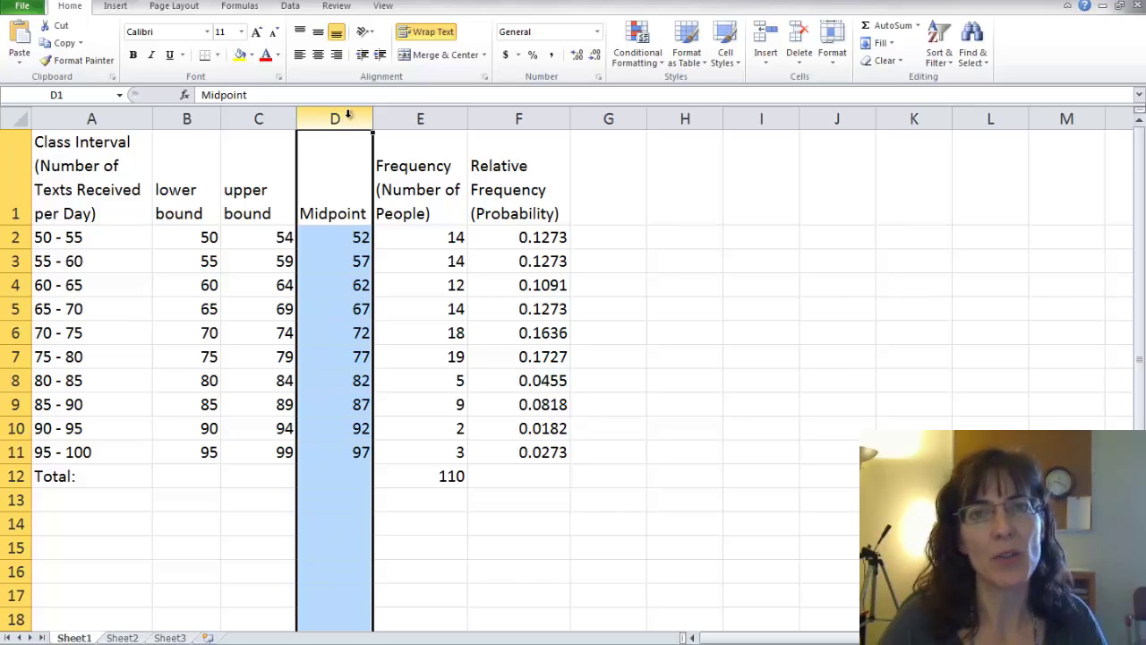
{"action": "left_click", "coordinate": [637, 303]}
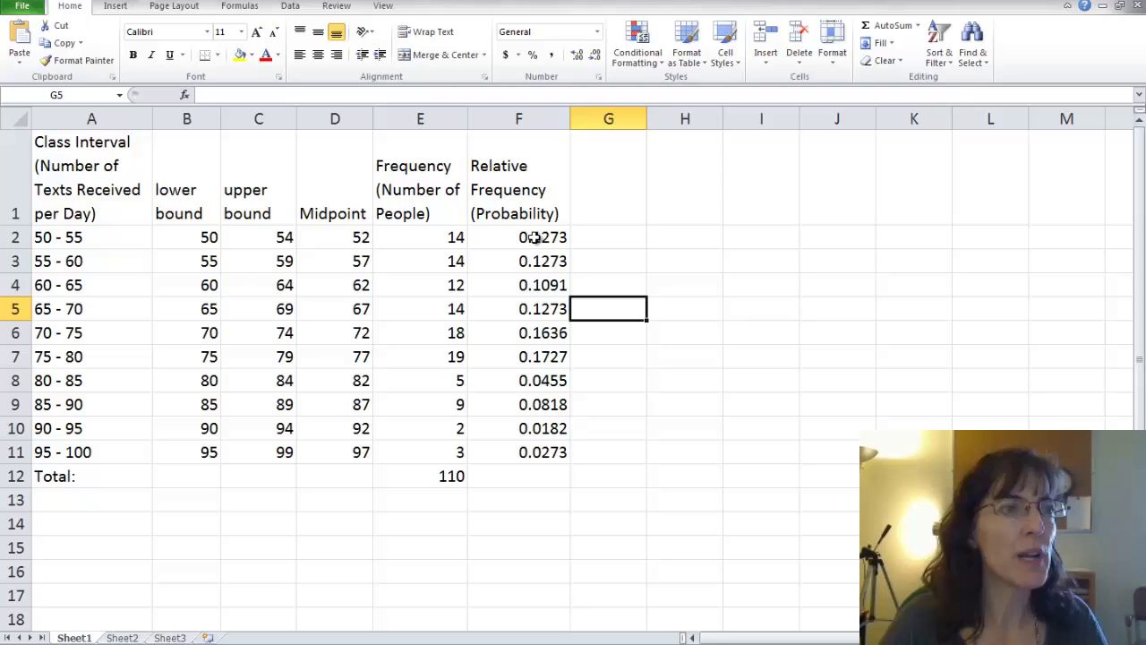
Insert a 2-D clustered column chart of the relative frequencies in F2:F11 and apply the gapless histogram layout with chart and axis titles.
{"action": "left_click_drag", "start_coordinate": [533, 238], "coordinate": [525, 453]}
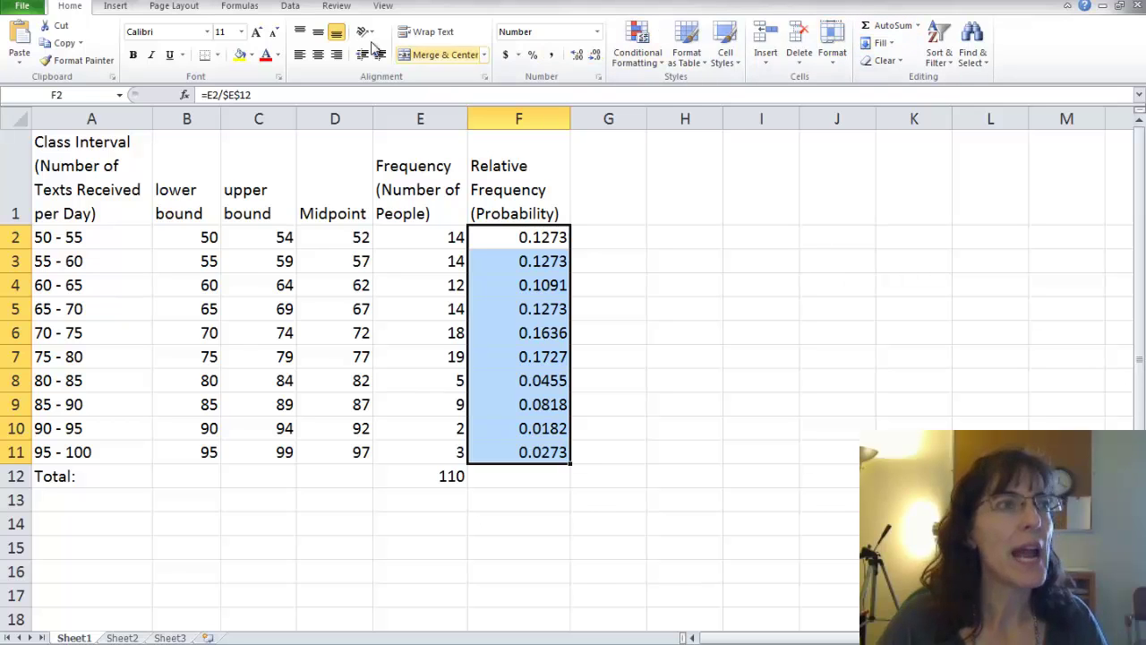
{"action": "left_click", "coordinate": [115, 7]}
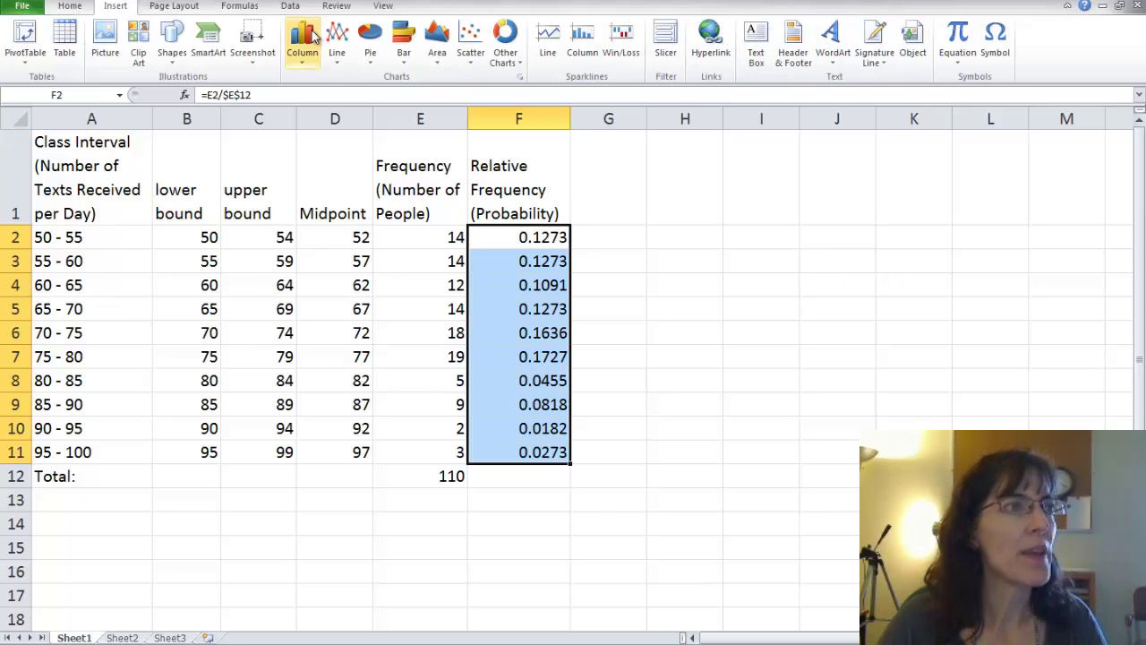
{"action": "left_click", "coordinate": [301, 54]}
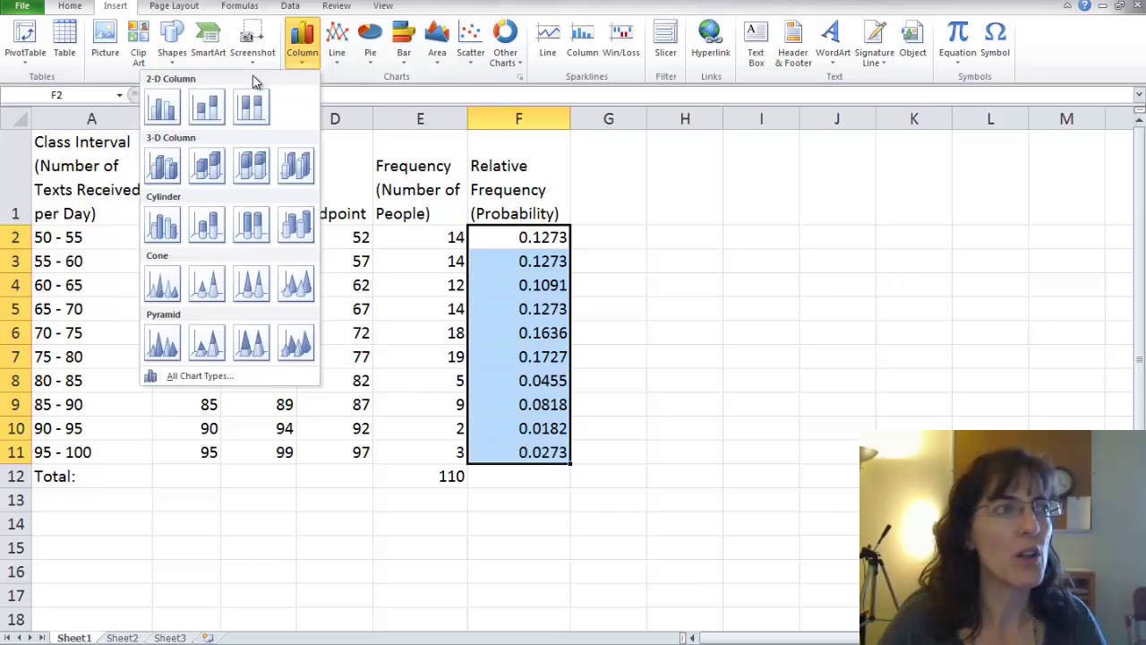
{"action": "left_click", "coordinate": [161, 109]}
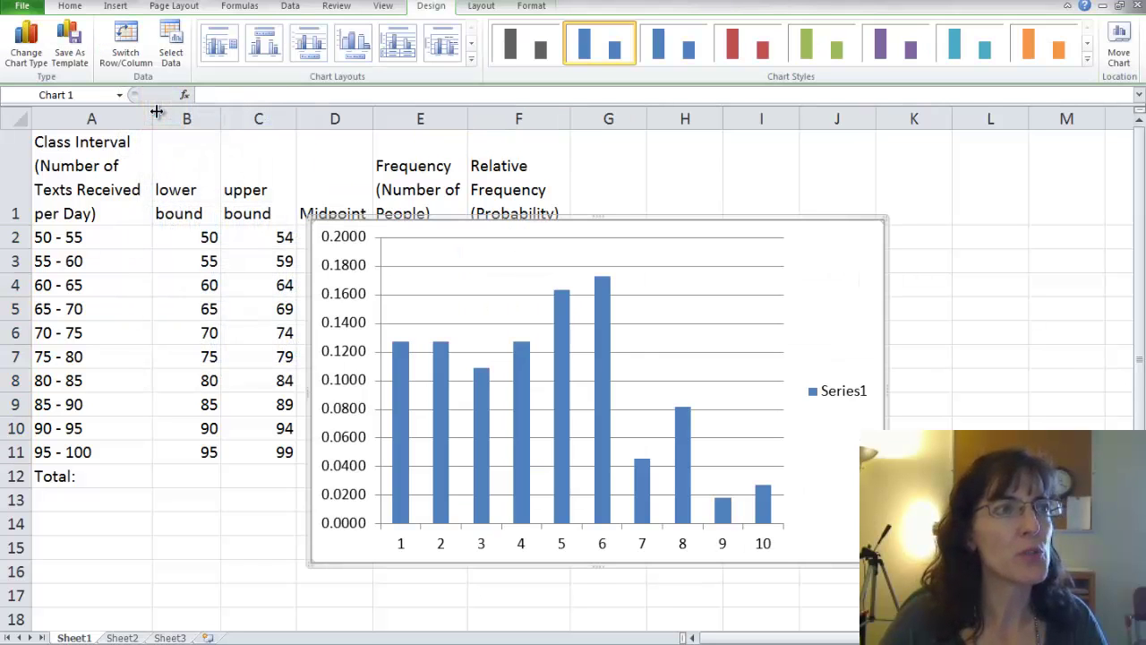
{"action": "left_click", "coordinate": [470, 60]}
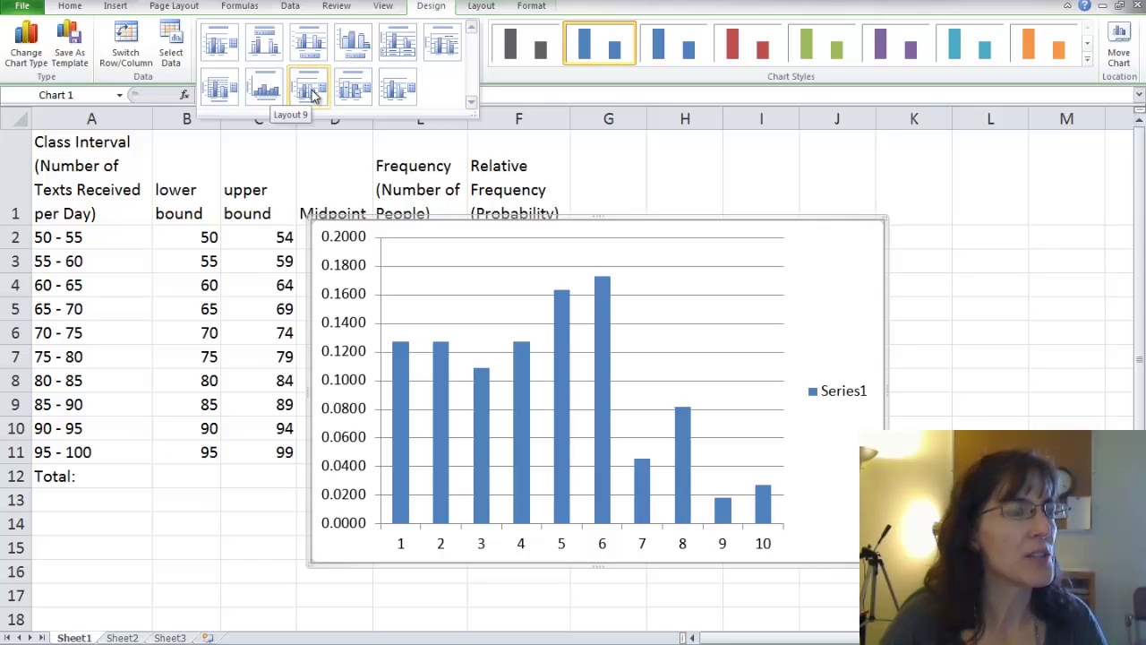
{"action": "left_click", "coordinate": [265, 89]}
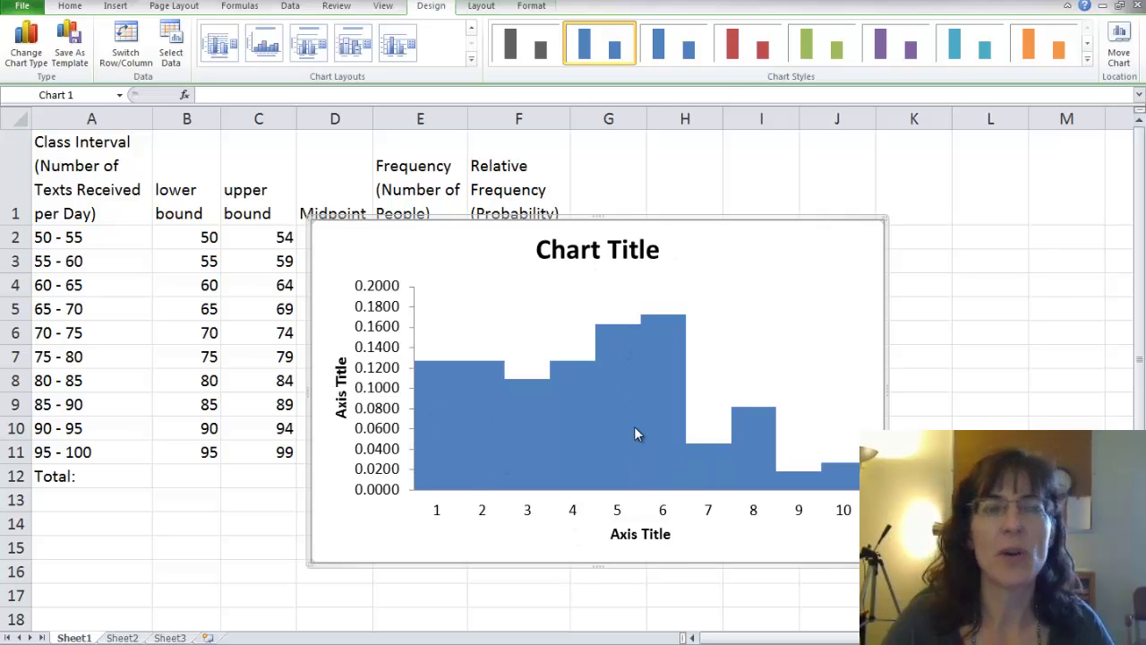
Give the histogram's bars a solid black border.
{"action": "mouse_move", "coordinate": [625, 458]}
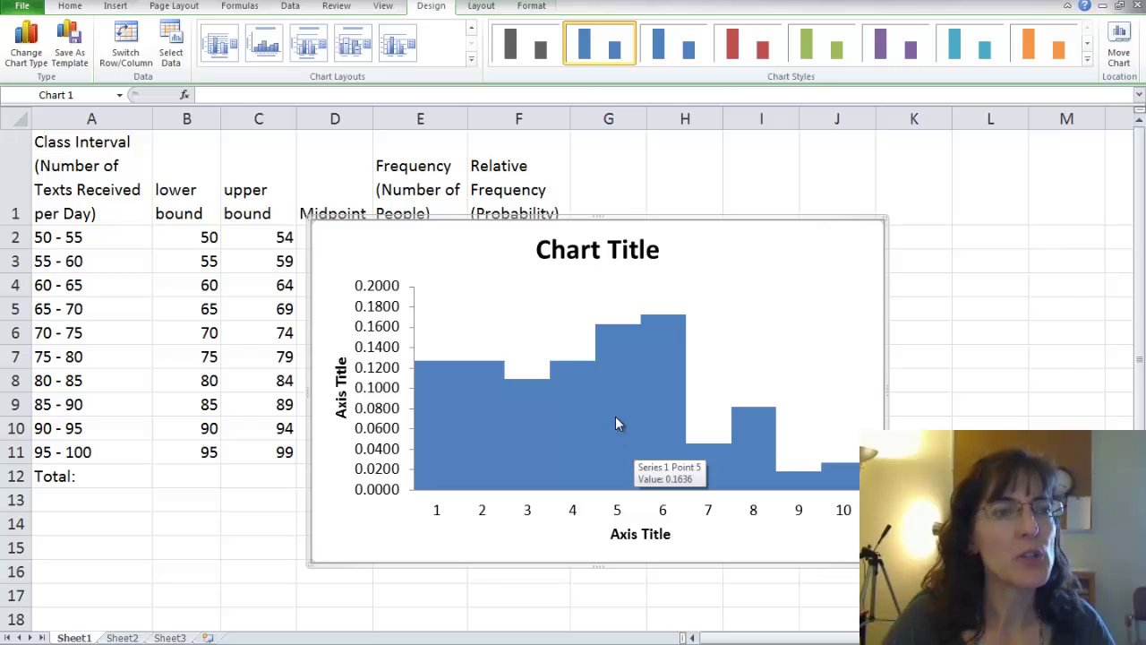
{"action": "left_click", "coordinate": [620, 385]}
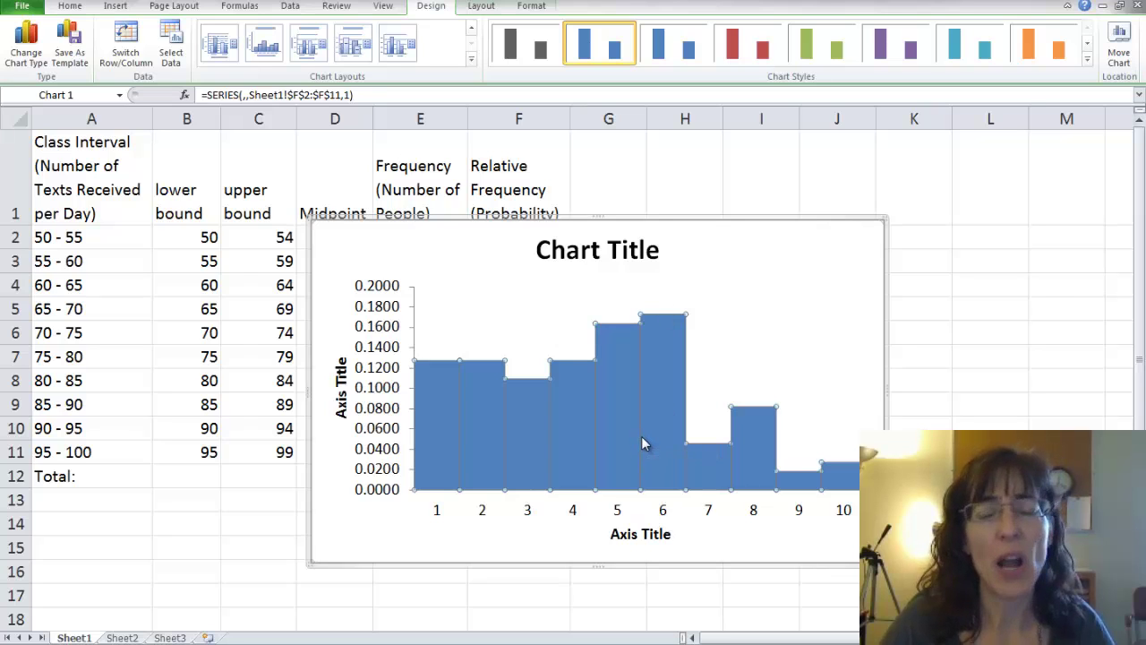
{"action": "mouse_move", "coordinate": [642, 442]}
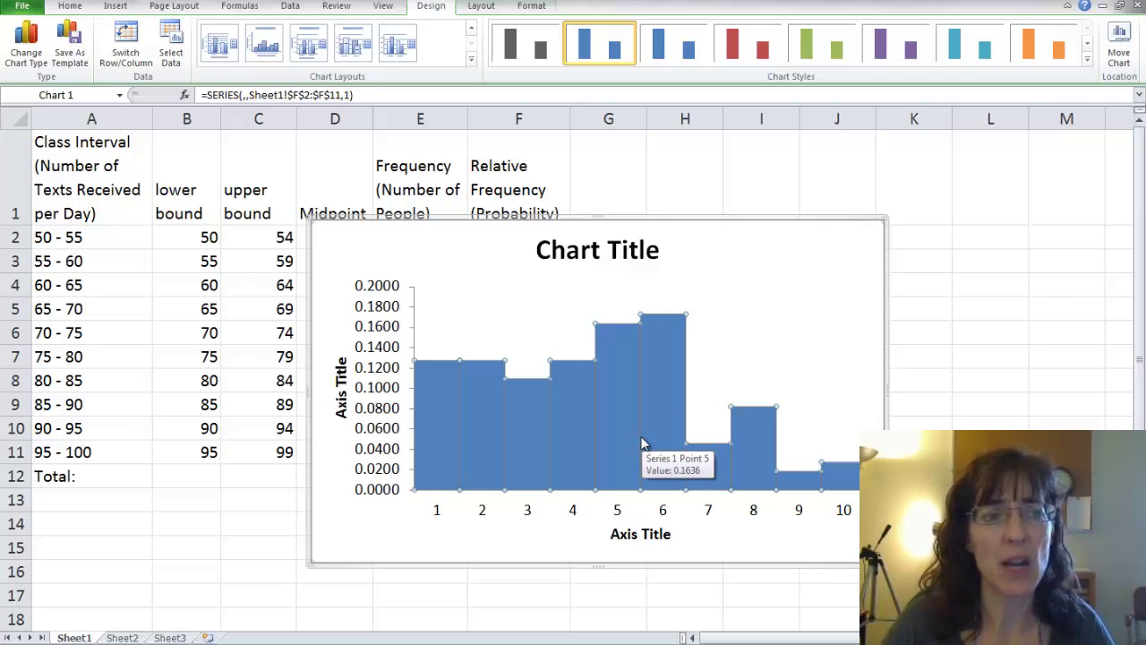
{"action": "right_click", "coordinate": [641, 439]}
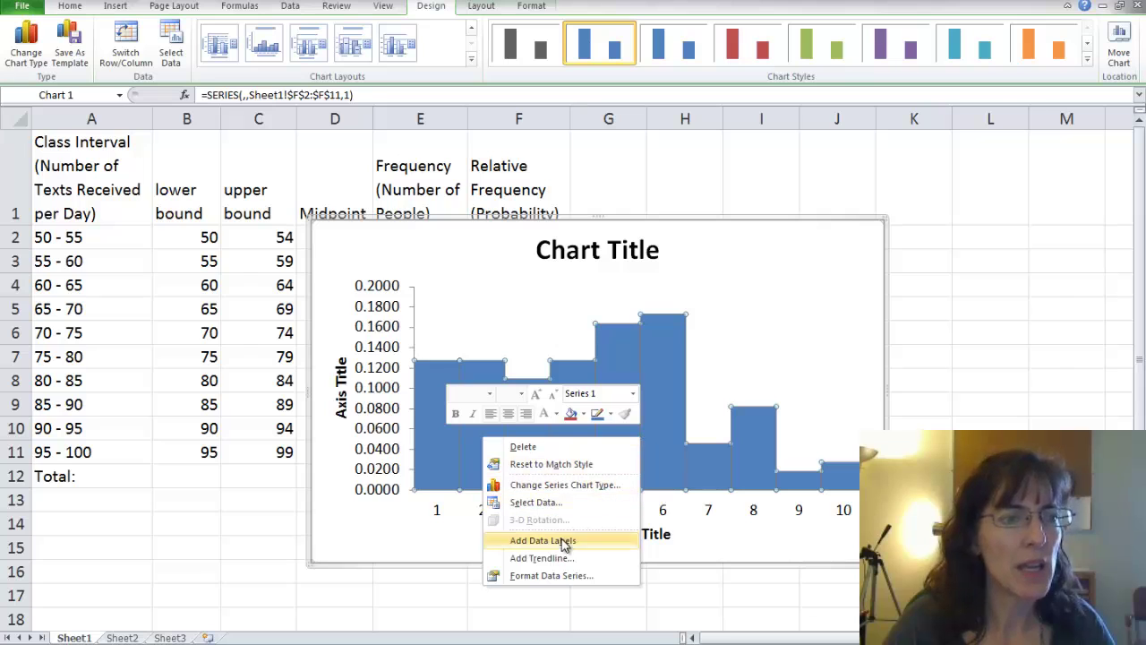
{"action": "left_click", "coordinate": [552, 576]}
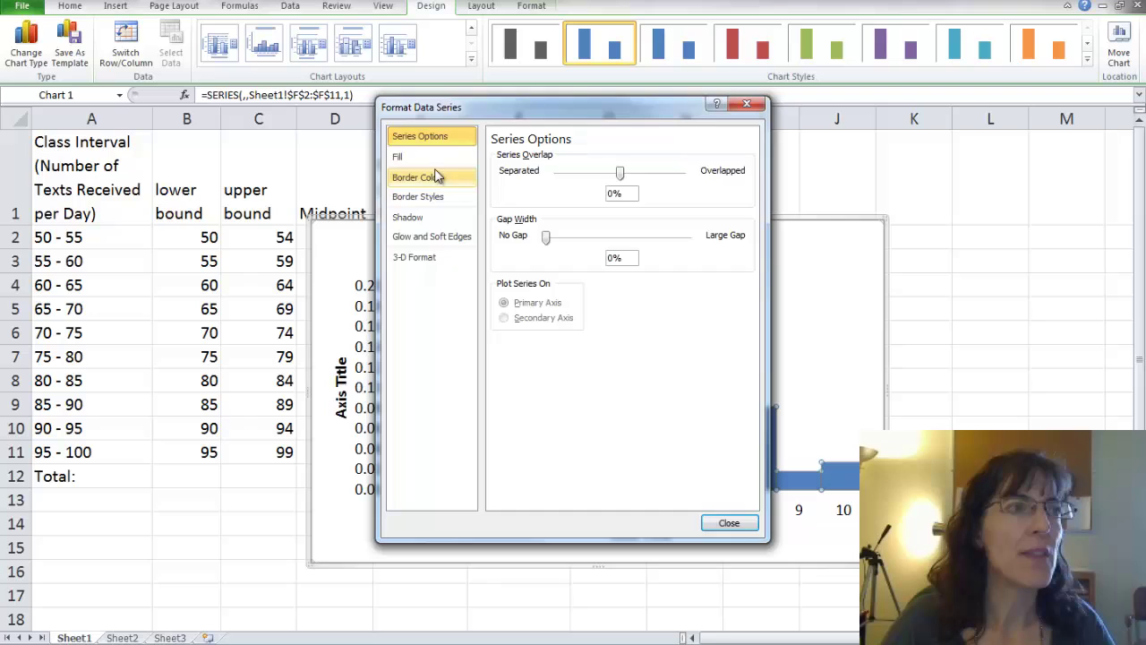
{"action": "left_click", "coordinate": [437, 177]}
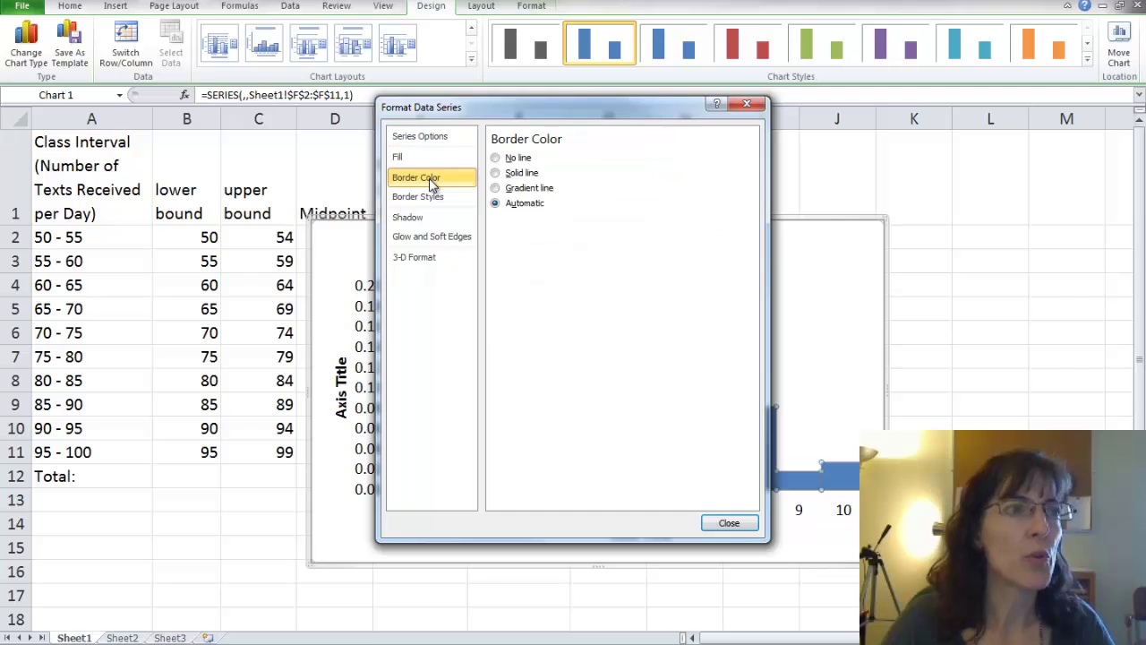
{"action": "left_click", "coordinate": [496, 173]}
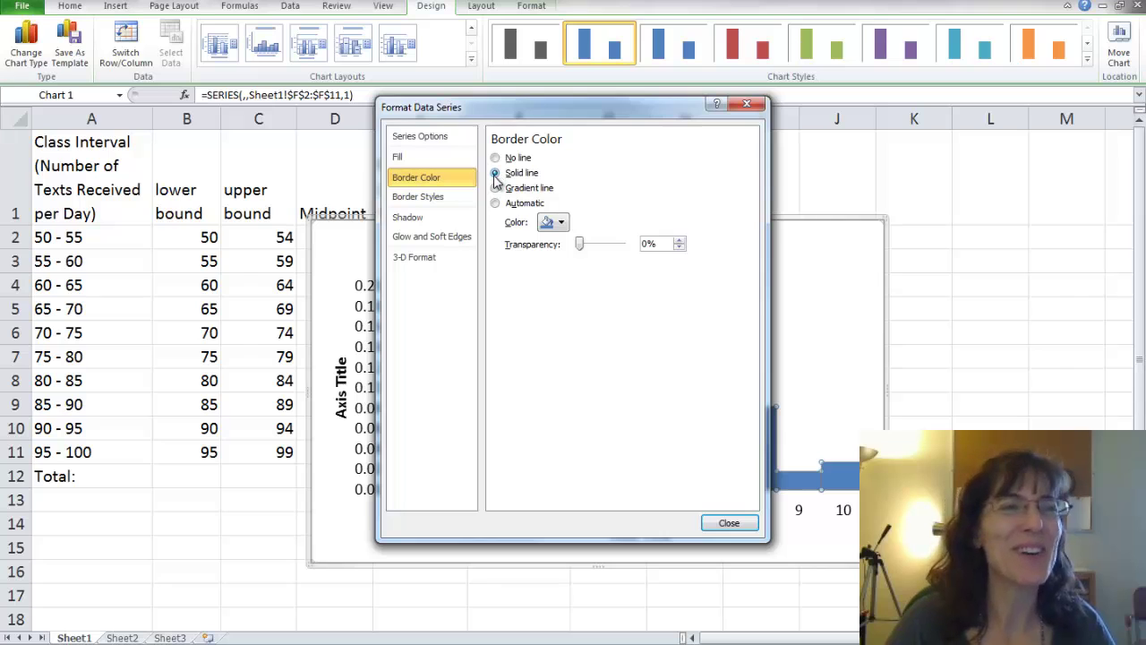
{"action": "left_click", "coordinate": [561, 222]}
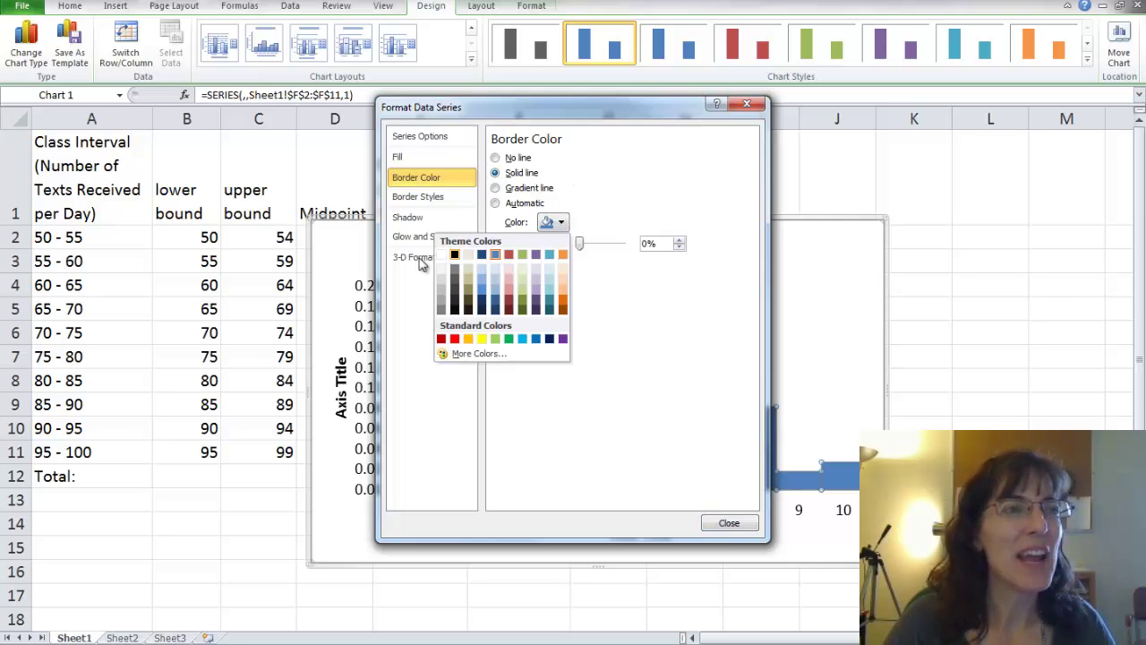
{"action": "left_click", "coordinate": [454, 256]}
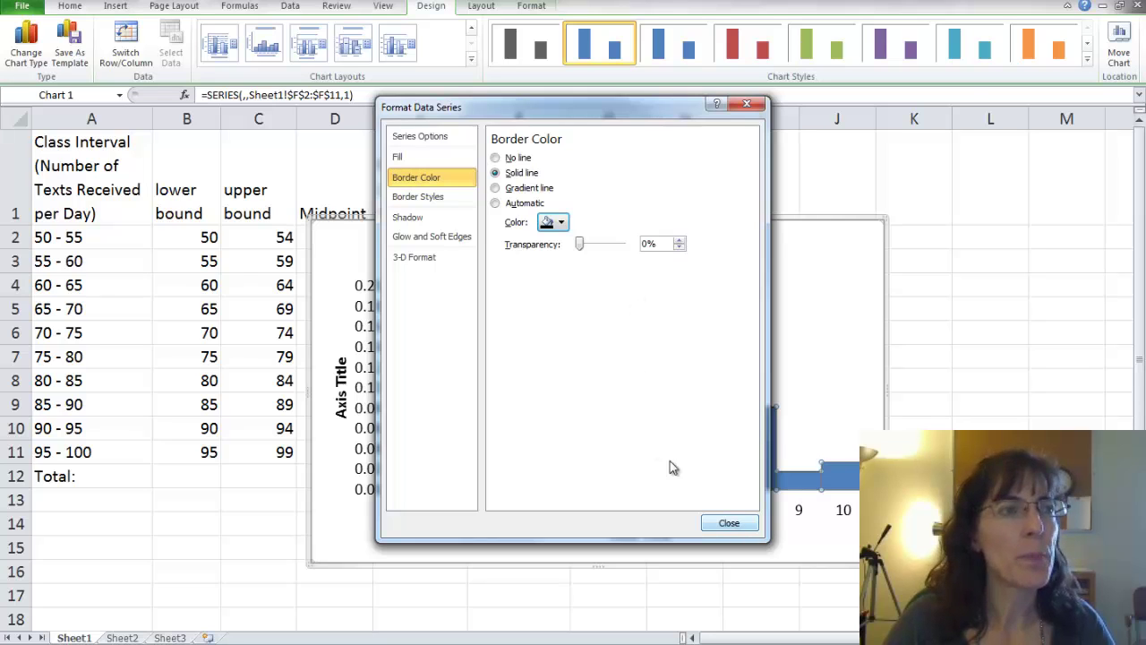
{"action": "left_click", "coordinate": [729, 523]}
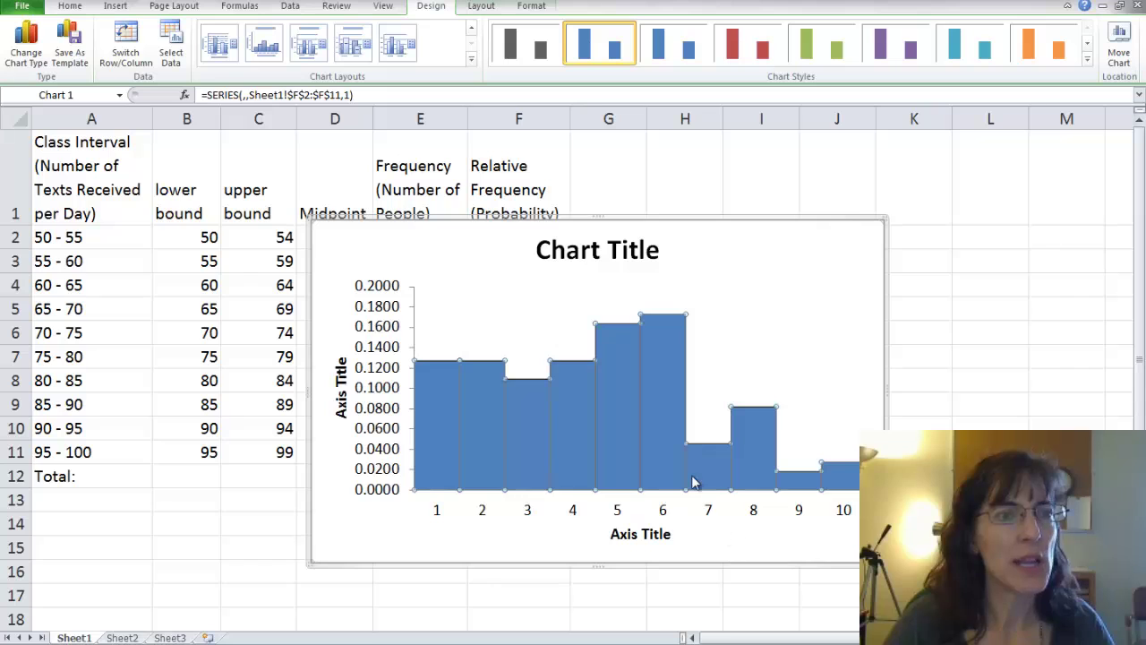
{"action": "left_click", "coordinate": [755, 327]}
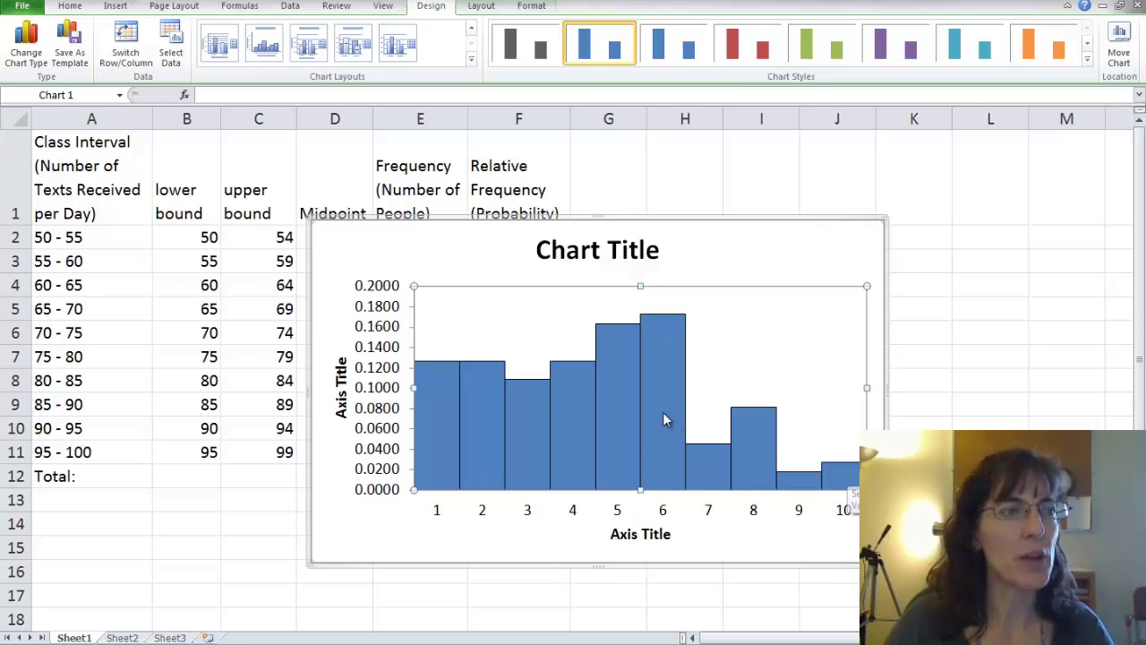
Title the chart's horizontal axis "Number of Texts Received Per Day".
{"action": "key", "text": "Up"}
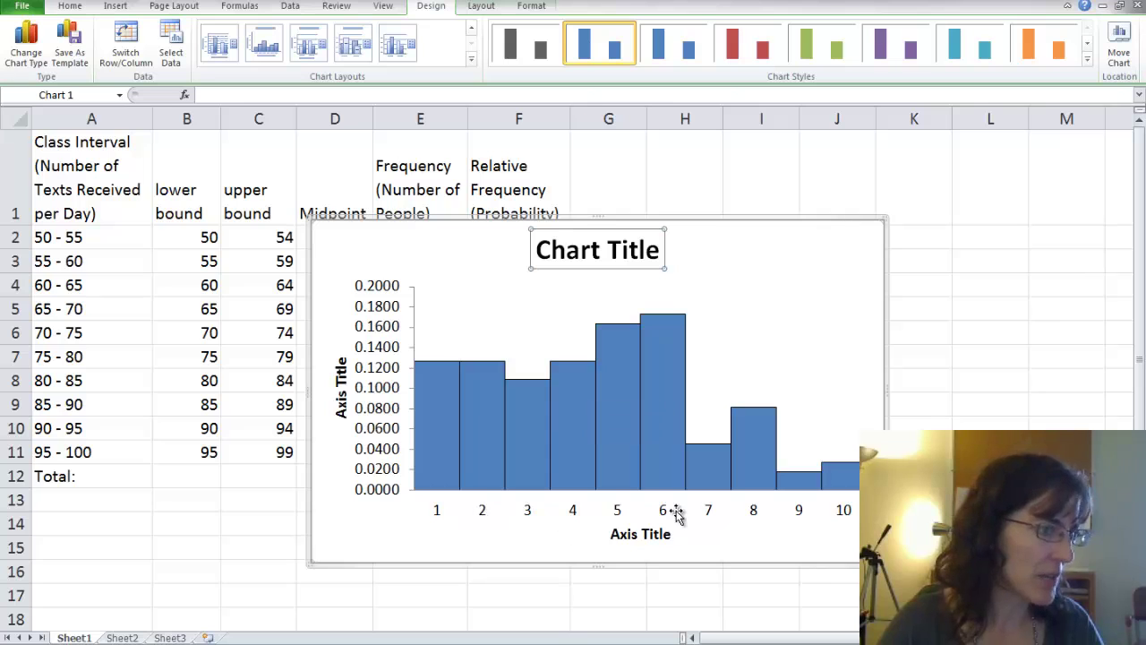
{"action": "left_click", "coordinate": [654, 533]}
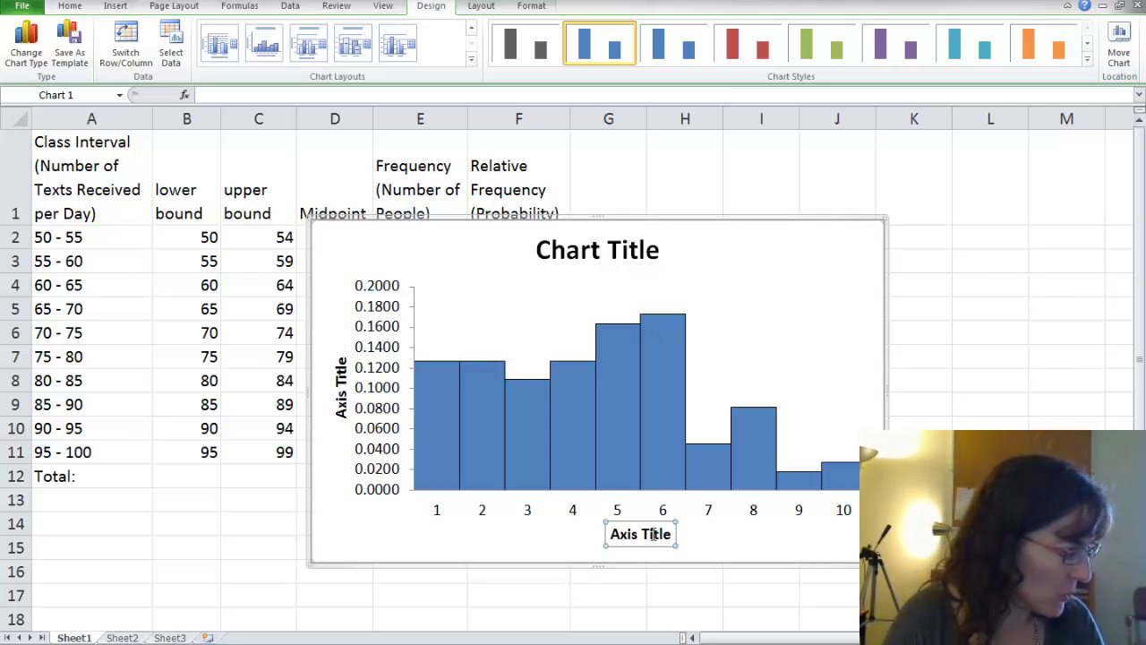
{"action": "type", "text": "Number of Texz"}
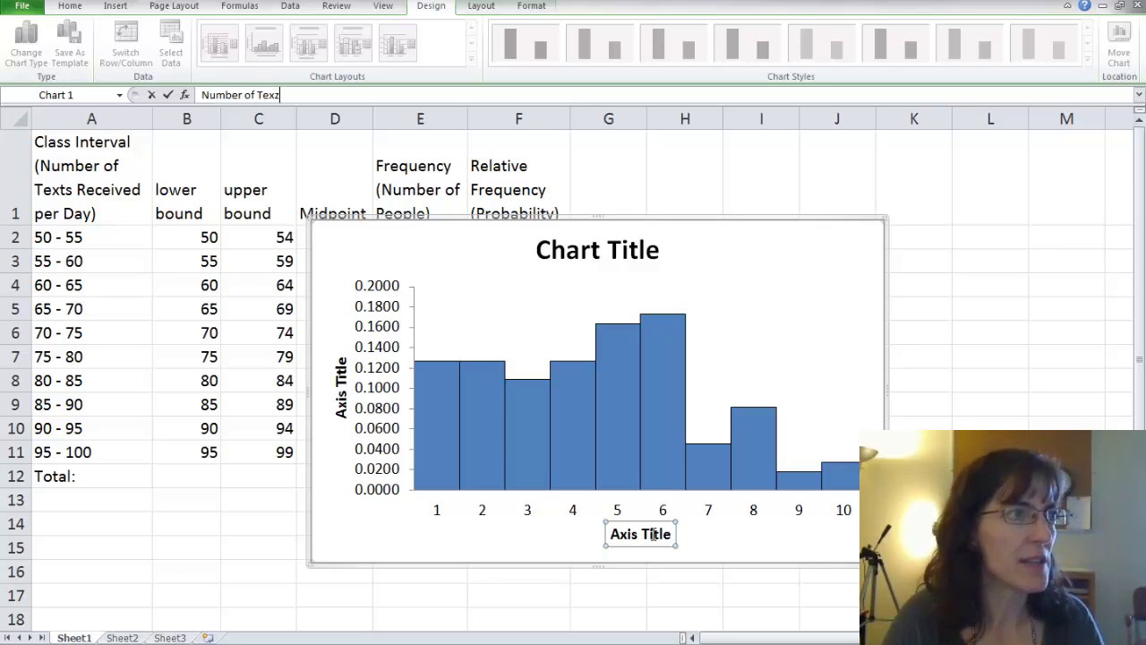
{"action": "key", "text": "BackSpace"}
{"action": "type", "text": "ts Received Per Day"}
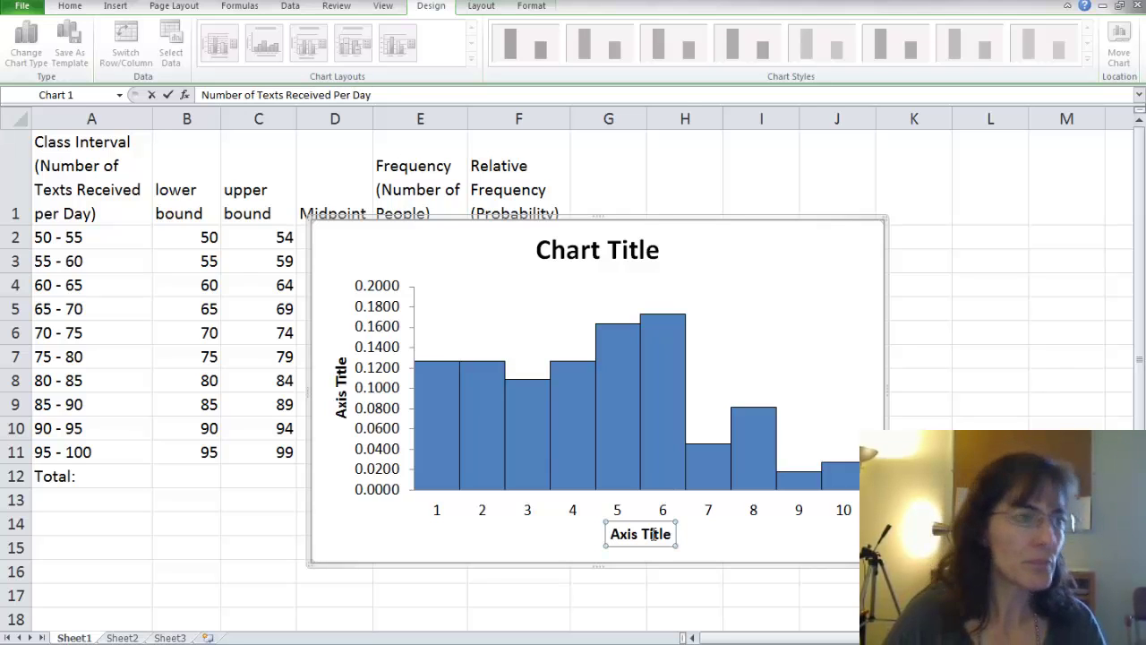
Title the chart's vertical axis "Probability".
{"action": "left_click", "coordinate": [341, 390]}
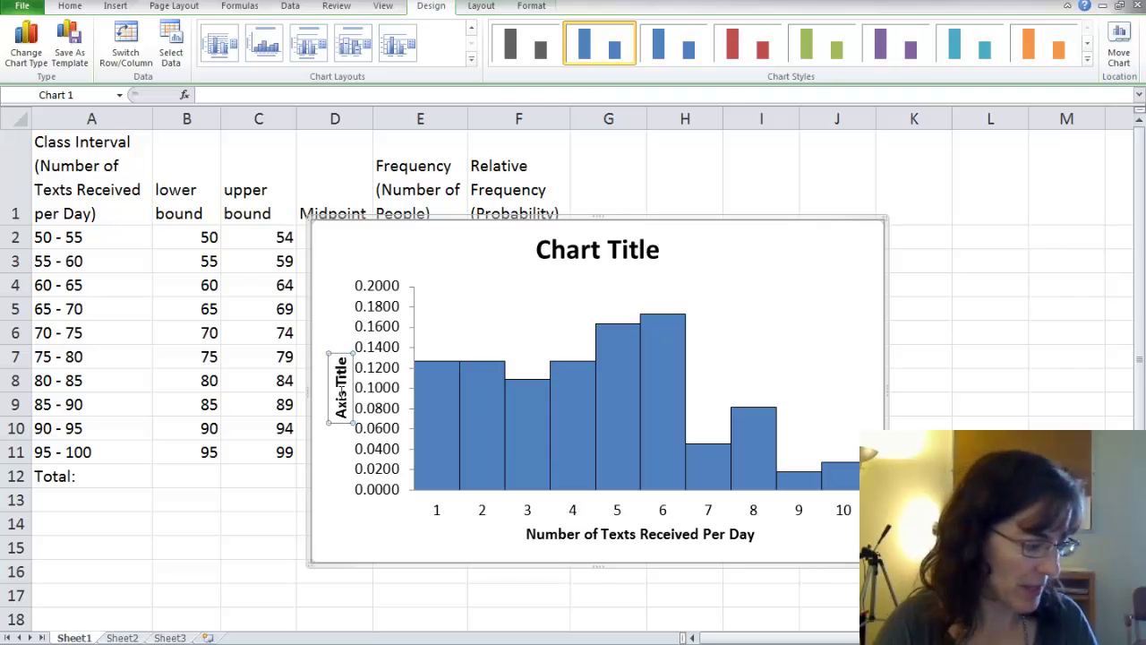
{"action": "type", "text": "Probability"}
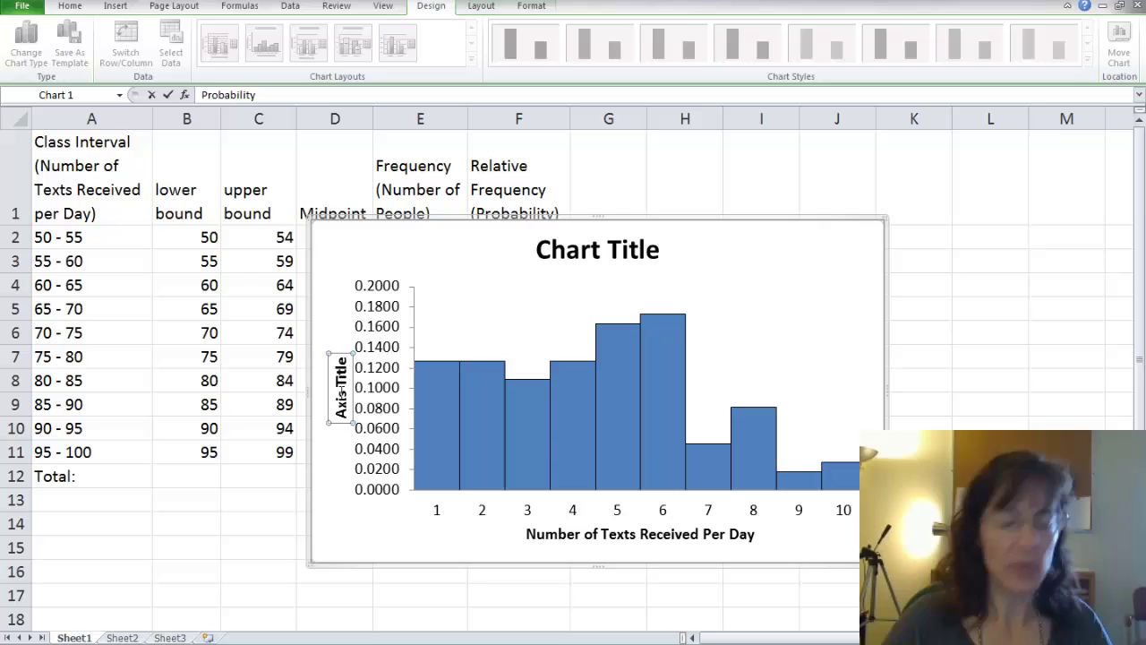
{"action": "key", "text": "Return"}
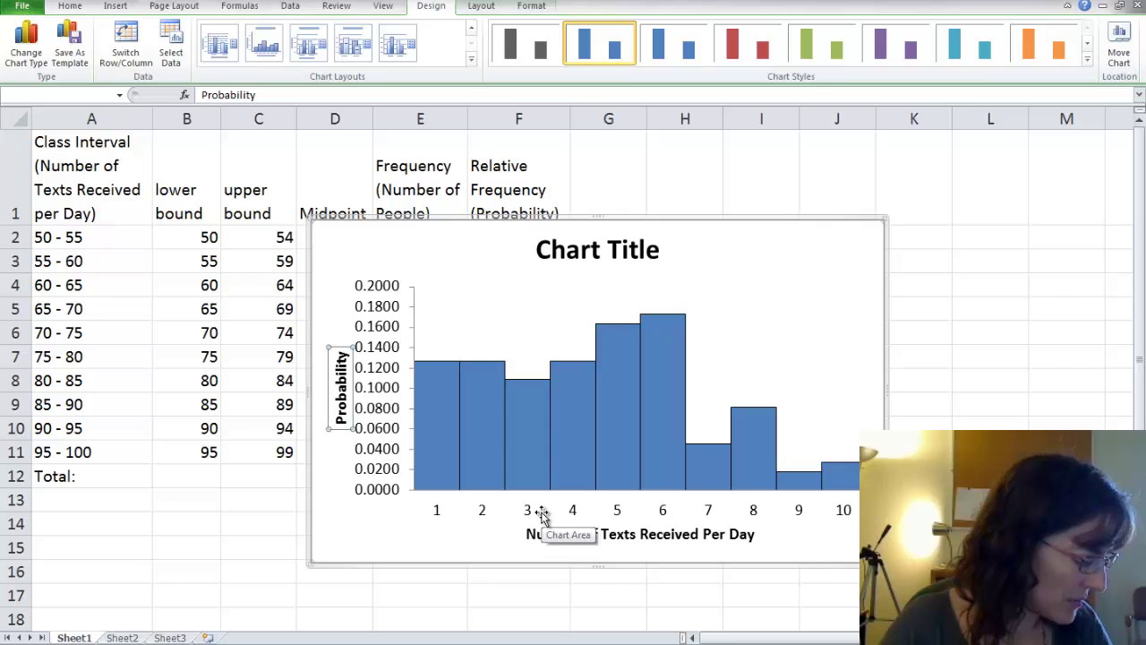
Set the chart title to "Probability of Number of Texts Received".
{"action": "left_click", "coordinate": [595, 255]}
{"action": "mouse_move", "coordinate": [468, 465]}
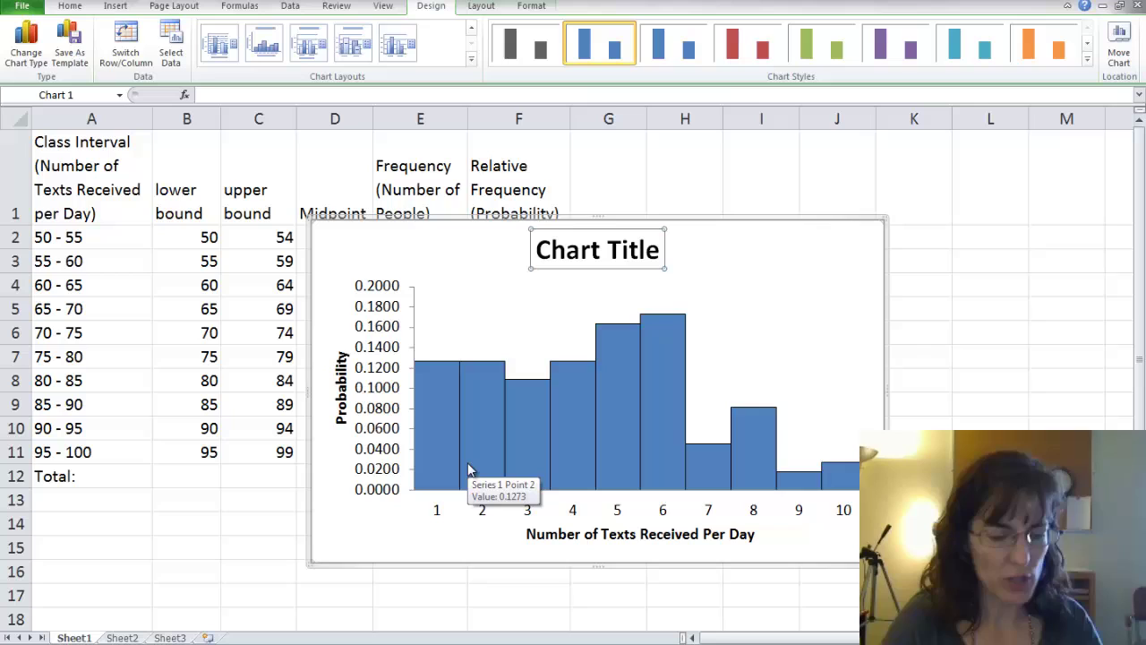
{"action": "type", "text": "P"}
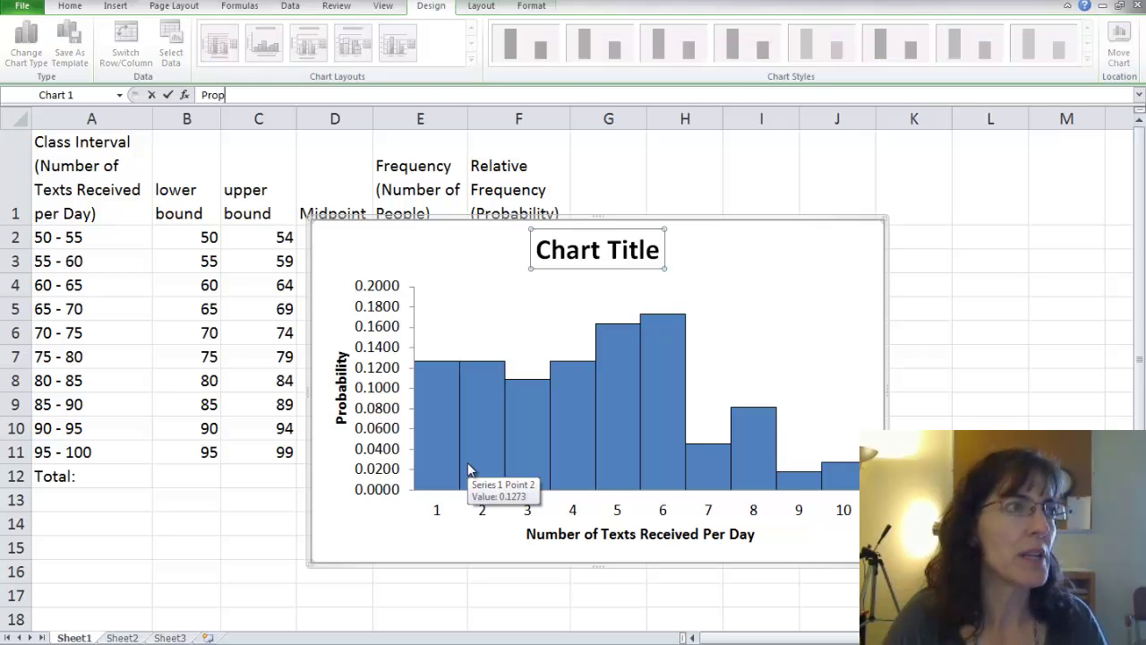
{"action": "type", "text": "robability of"}
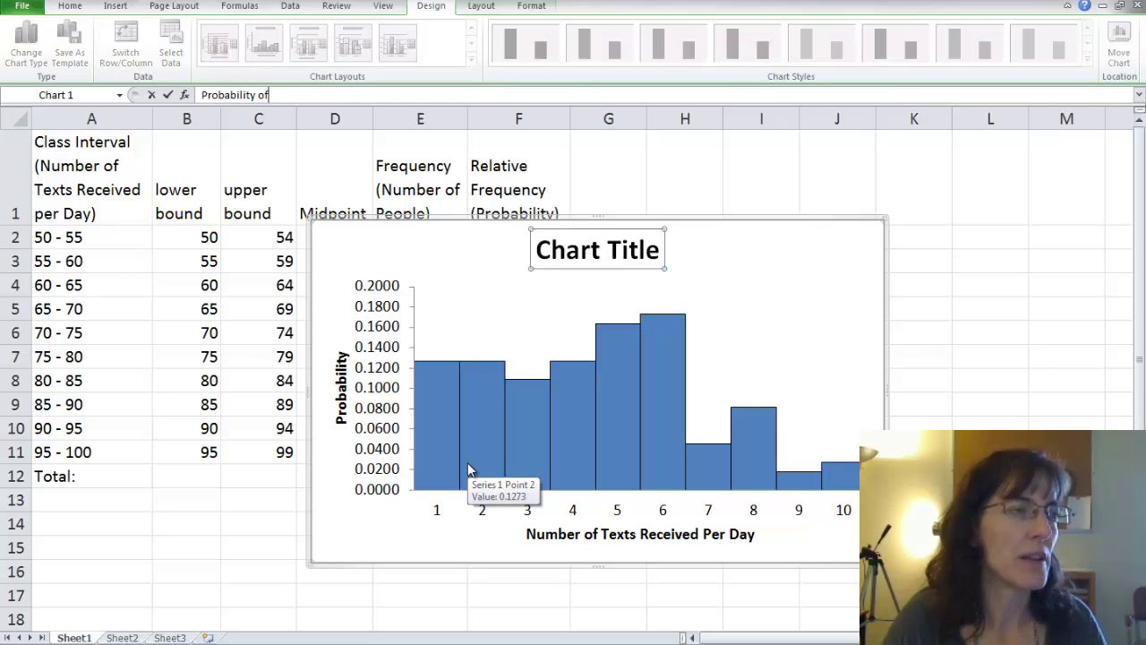
{"action": "type", "text": " Number of Texts Received"}
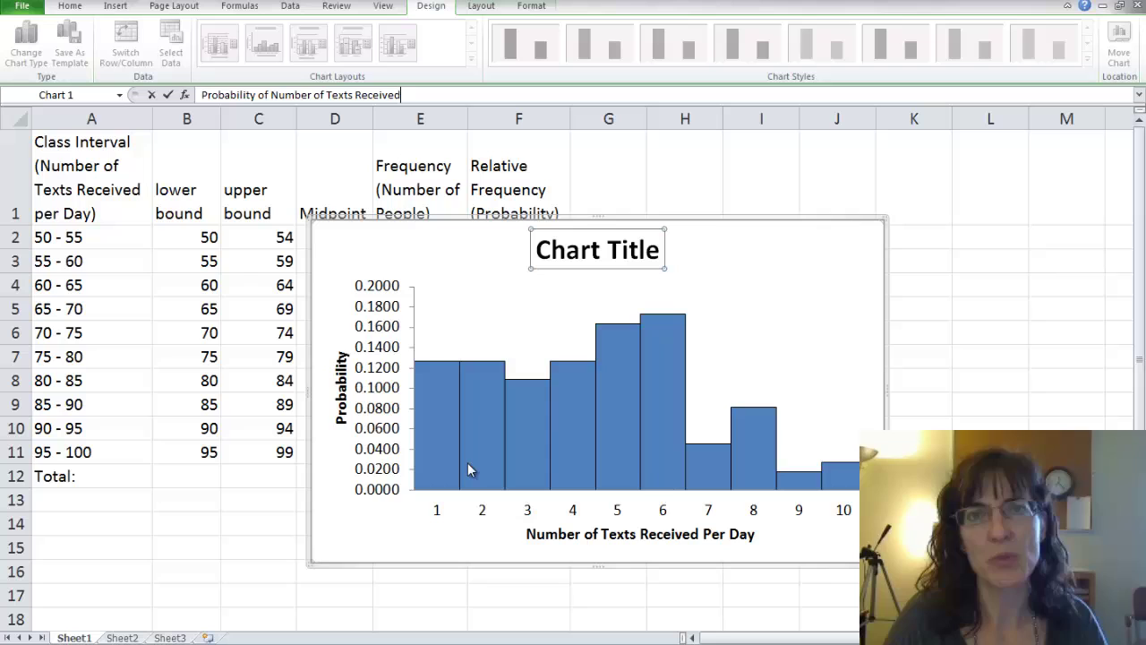
{"action": "key", "text": "Return"}
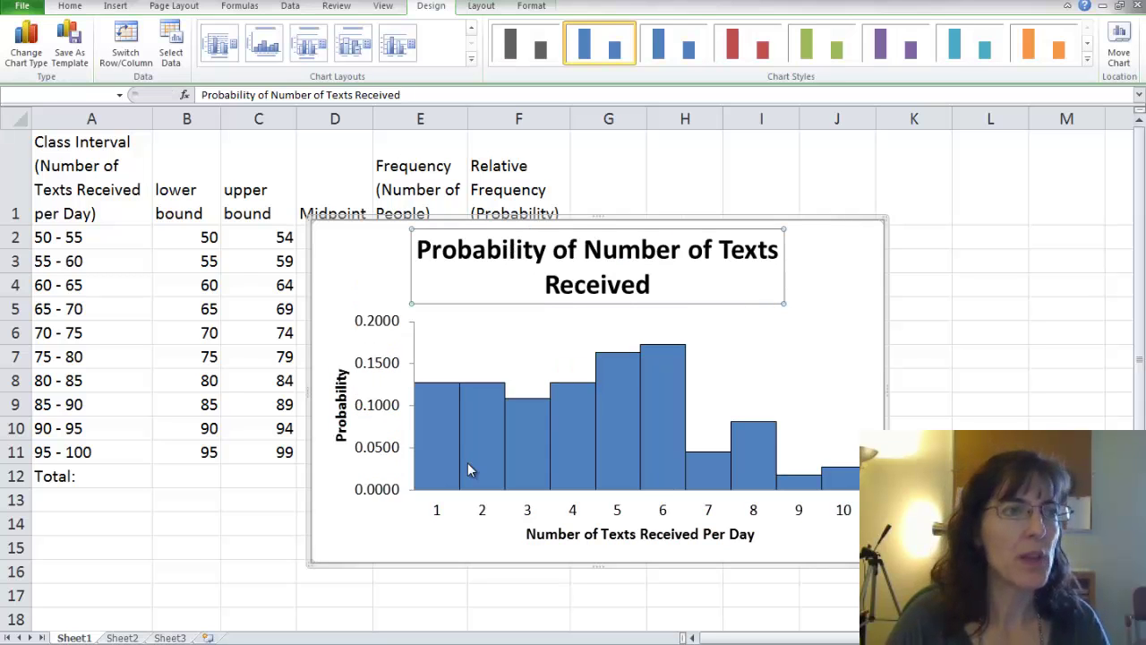
{"action": "left_click", "coordinate": [707, 282]}
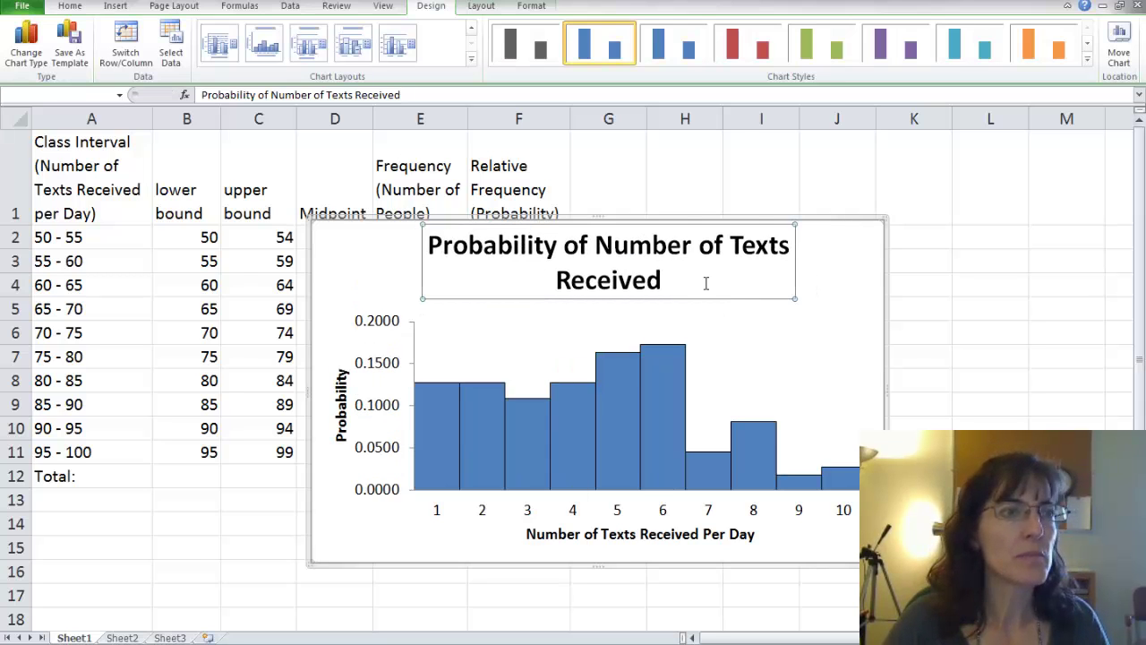
Reduce the chart title's font size to 16 so it fits on a single line.
{"action": "left_click_drag", "start_coordinate": [666, 281], "coordinate": [421, 240]}
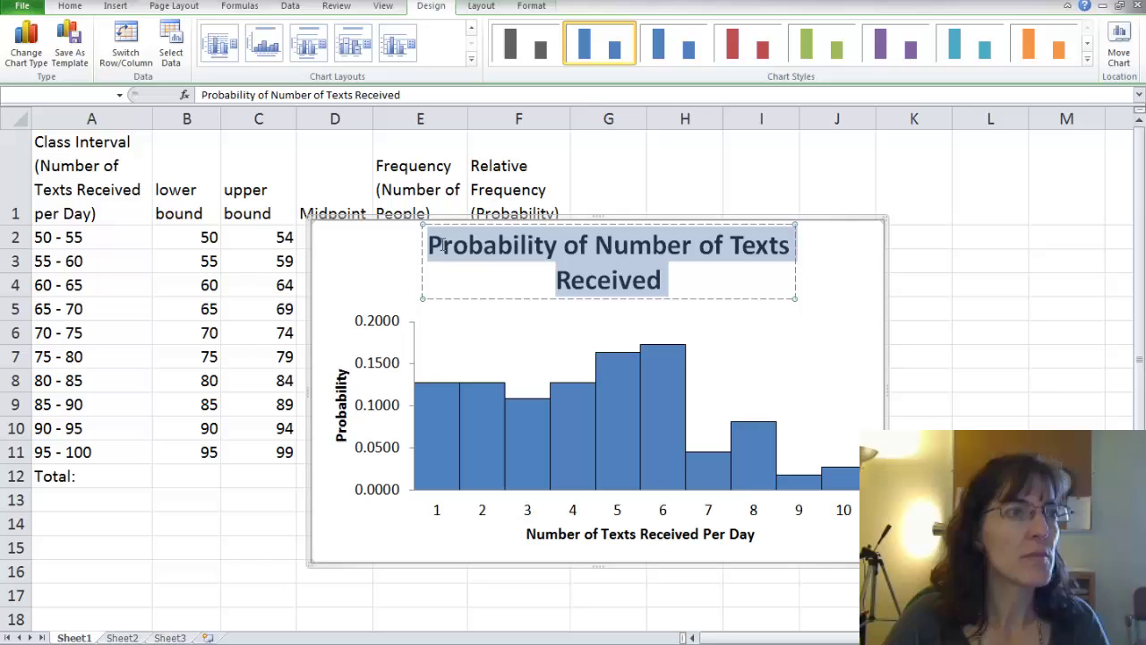
{"action": "left_click", "coordinate": [69, 6]}
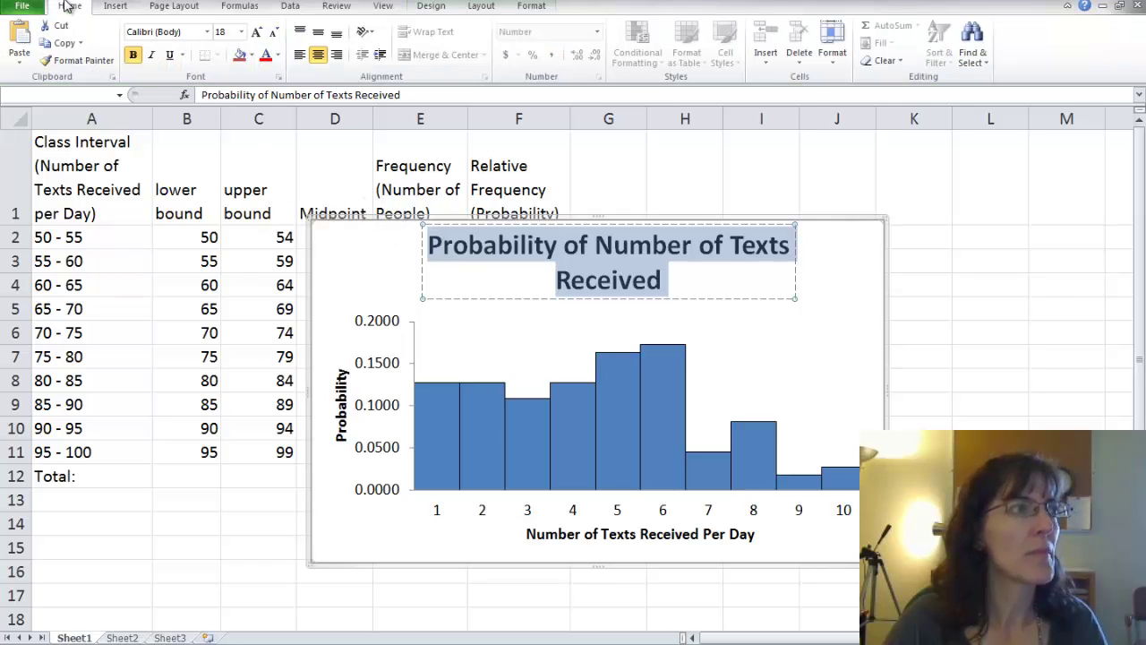
{"action": "left_click", "coordinate": [273, 32]}
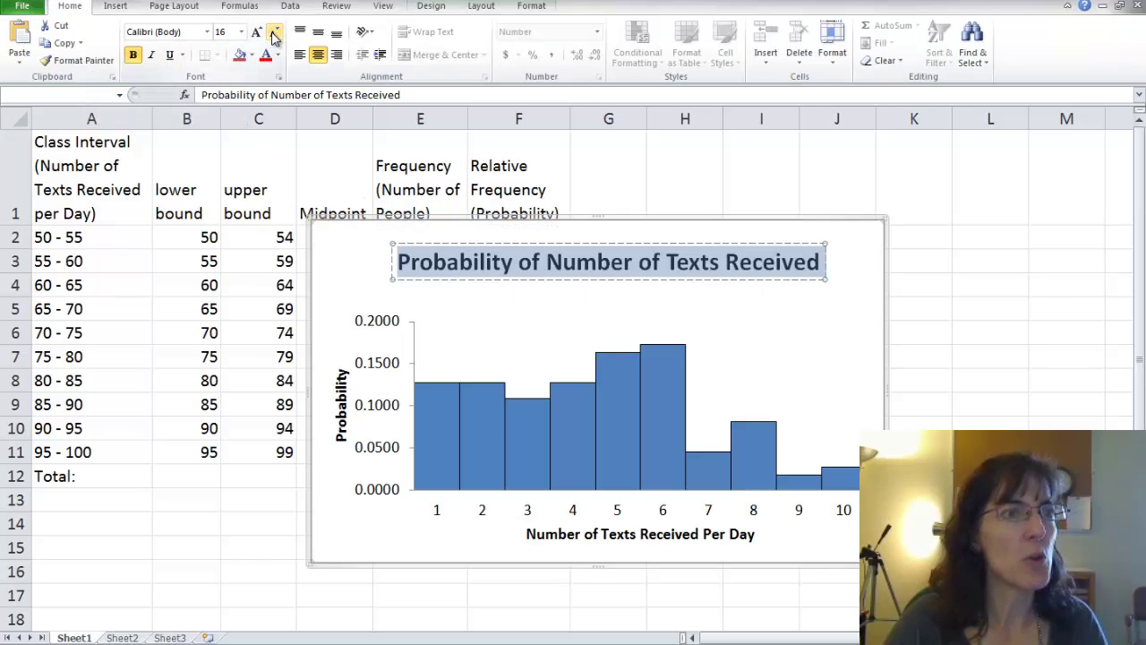
{"action": "left_click", "coordinate": [742, 300]}
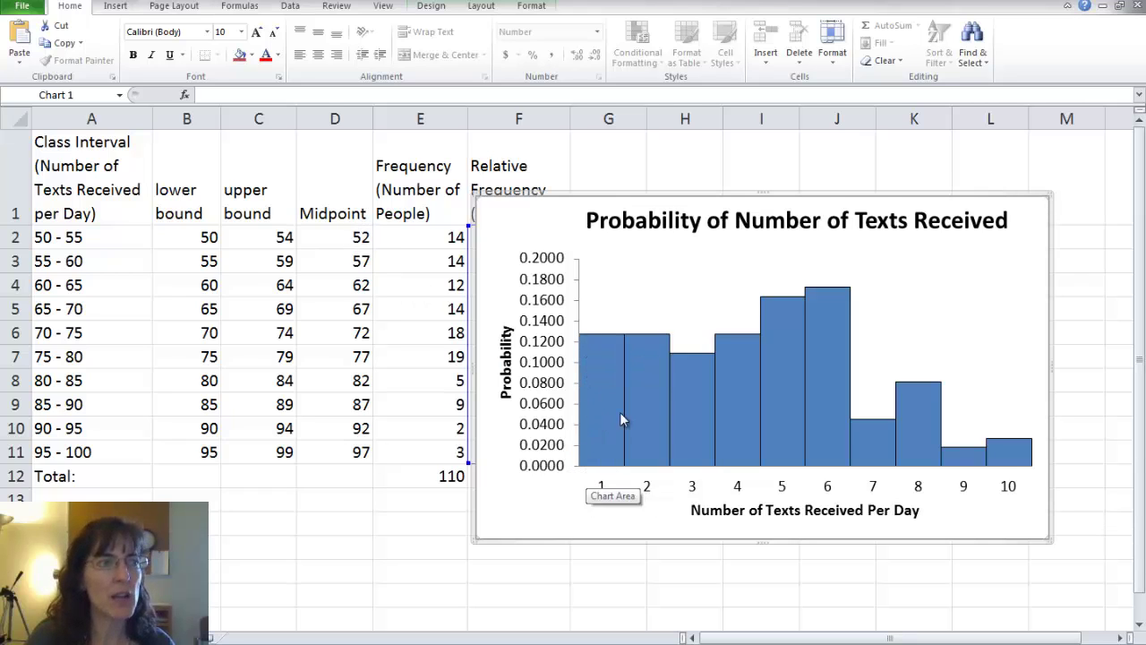
Use the midpoints in D2:D11 as the horizontal category axis labels of the histogram.
{"action": "left_click", "coordinate": [604, 488]}
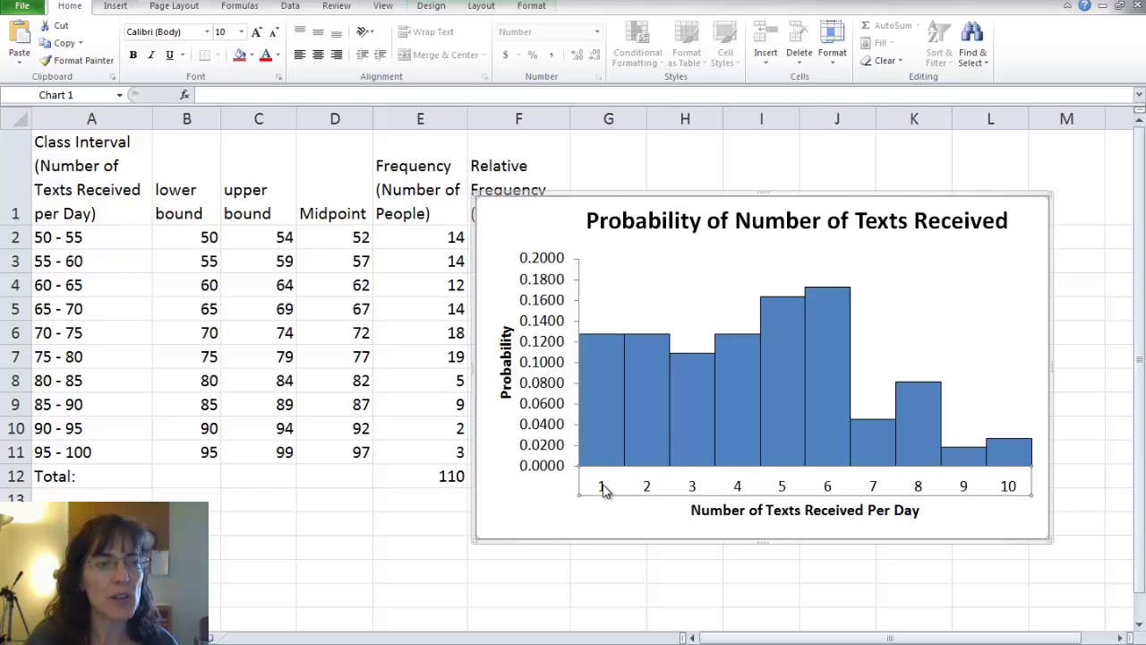
{"action": "right_click", "coordinate": [603, 488]}
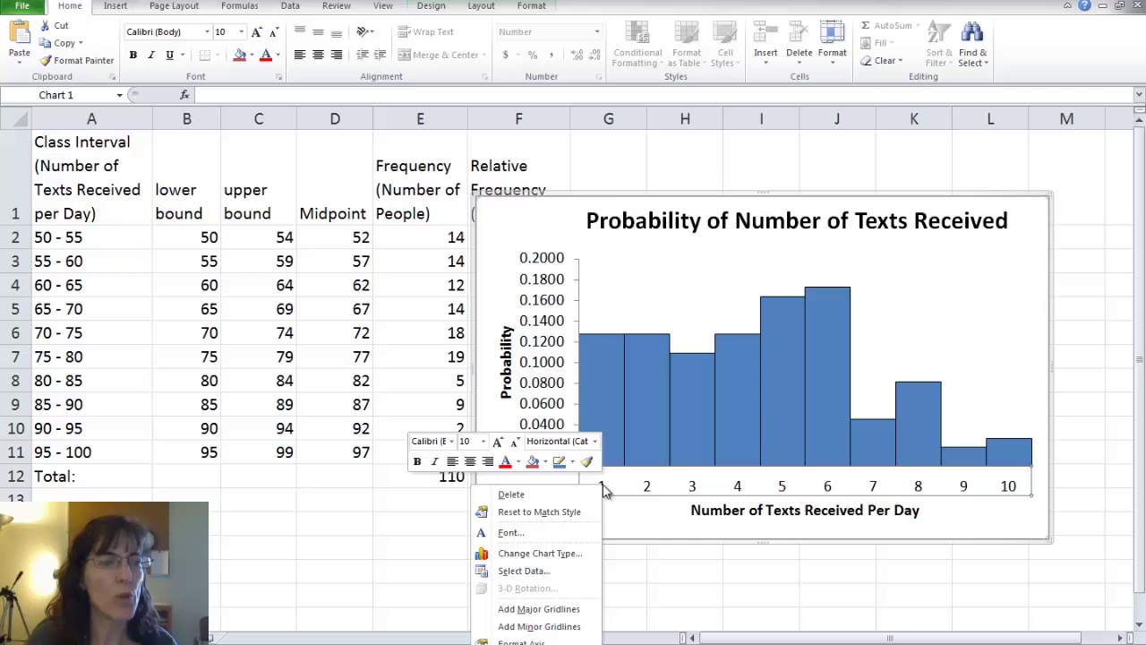
{"action": "left_click", "coordinate": [559, 579]}
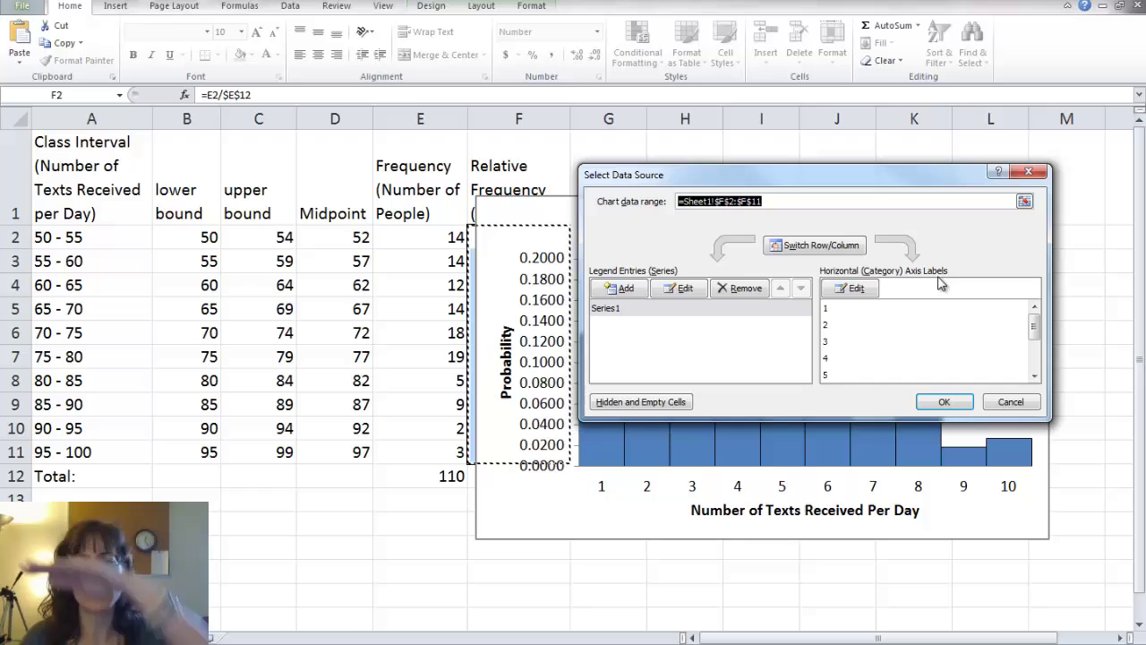
{"action": "left_click", "coordinate": [848, 290]}
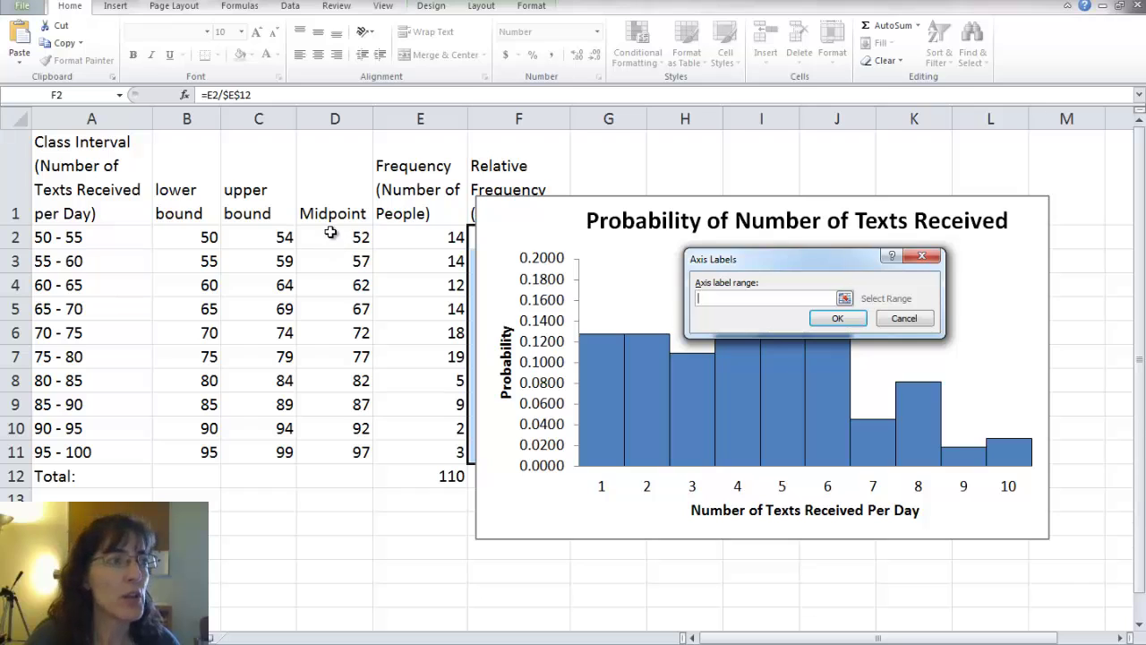
{"action": "left_click_drag", "start_coordinate": [332, 237], "coordinate": [331, 452]}
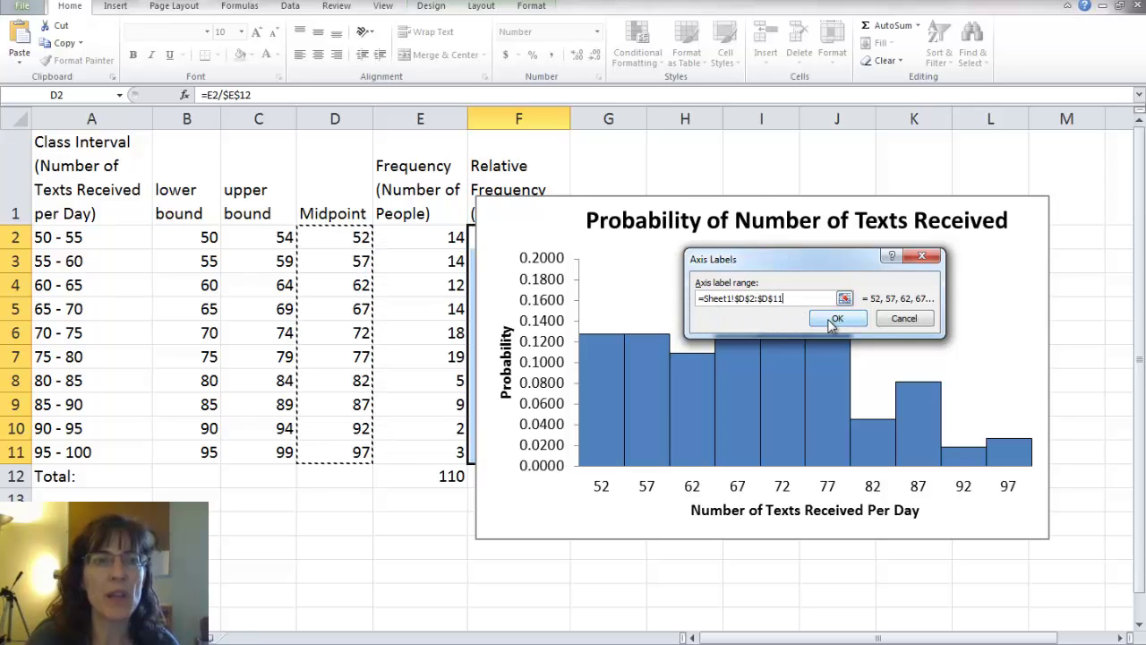
{"action": "left_click", "coordinate": [832, 320]}
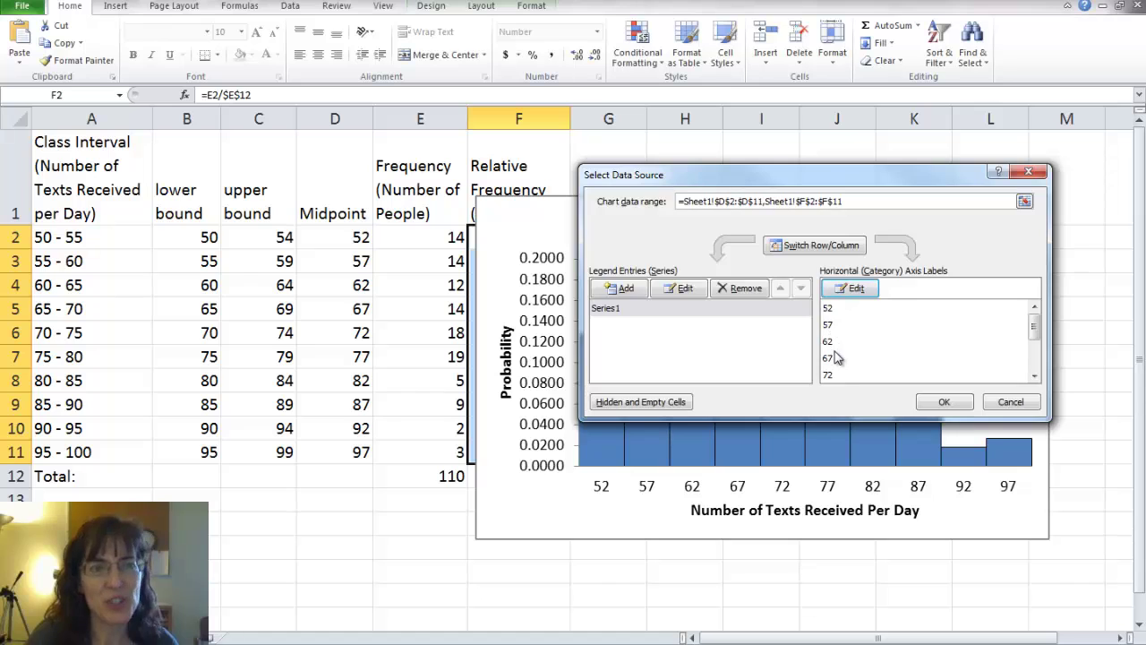
{"action": "left_click", "coordinate": [945, 402]}
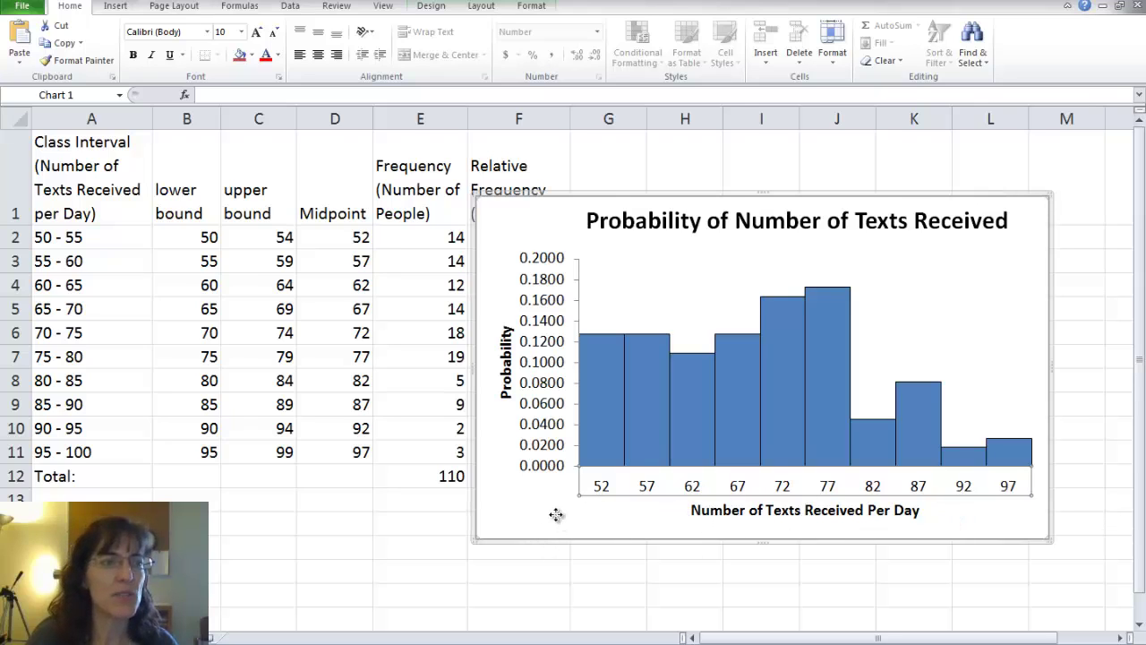
Copy the whole histogram into a new Microsoft Word document and start a new line below it.
{"action": "left_click", "coordinate": [602, 488]}
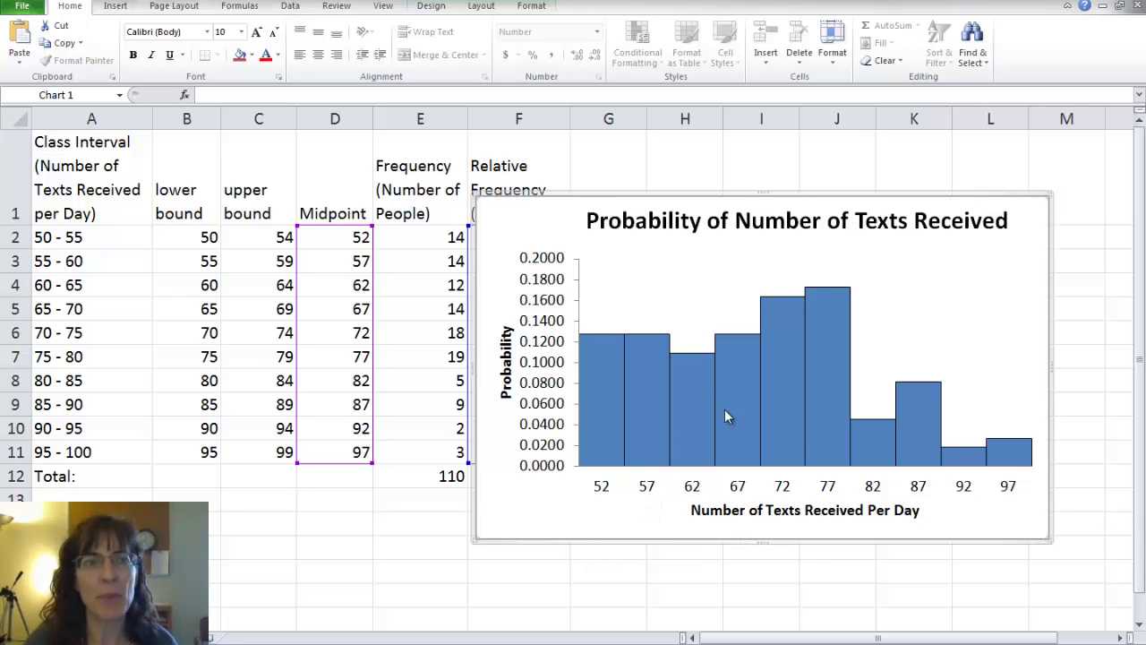
{"action": "left_click", "coordinate": [354, 549]}
{"action": "left_click", "coordinate": [963, 285]}
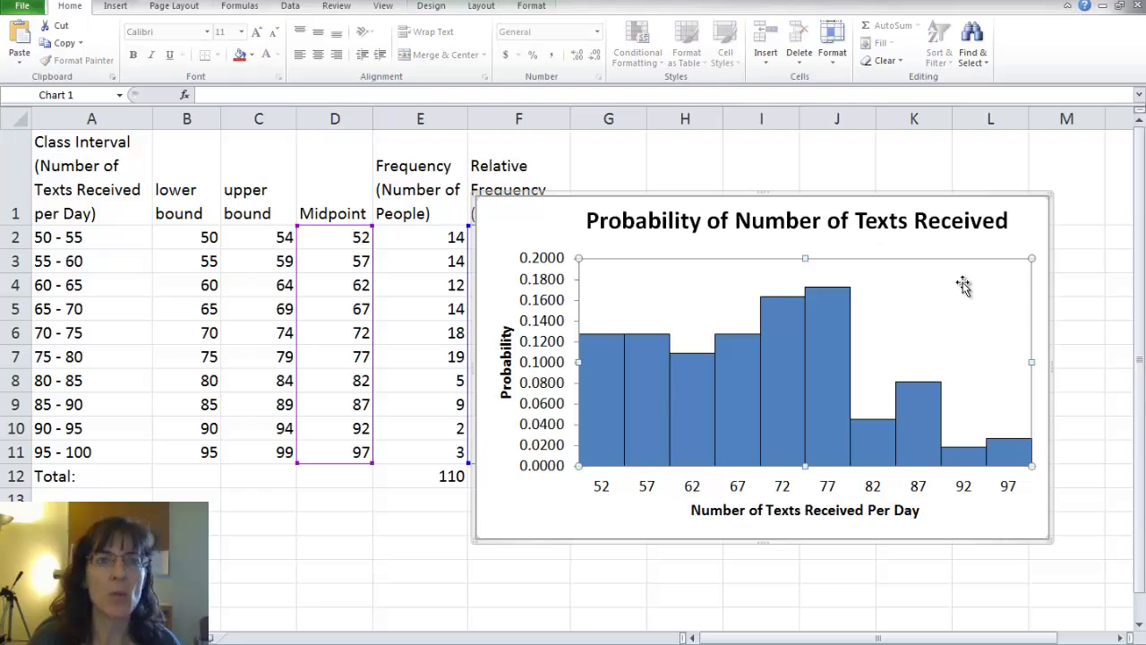
{"action": "left_click", "coordinate": [1027, 226]}
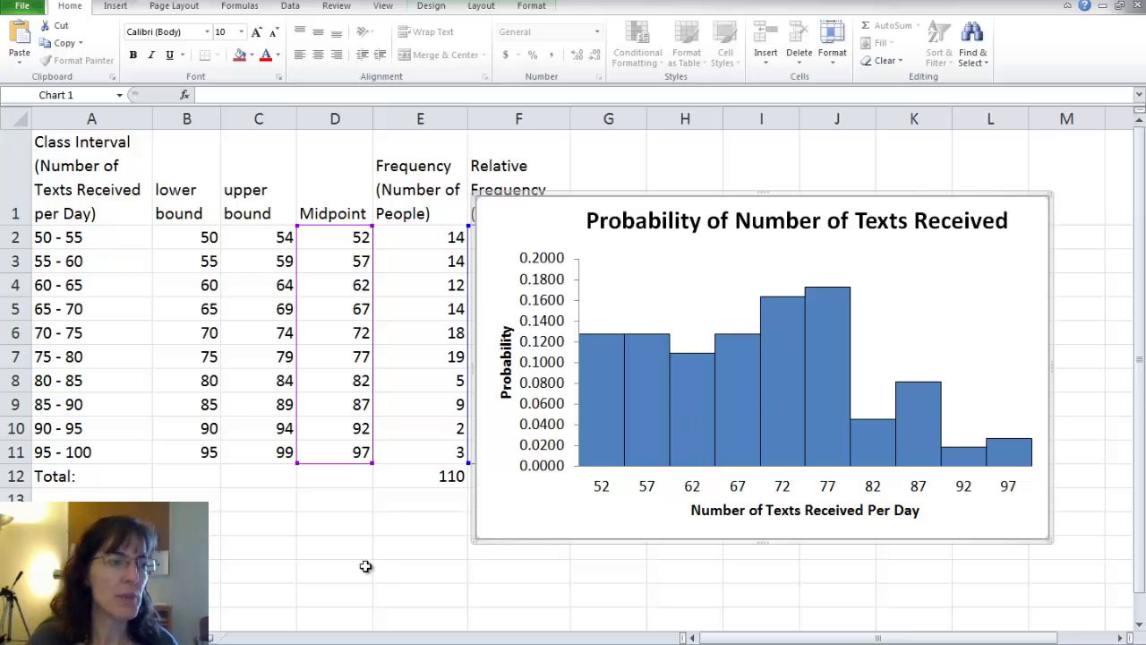
{"action": "key", "text": "super"}
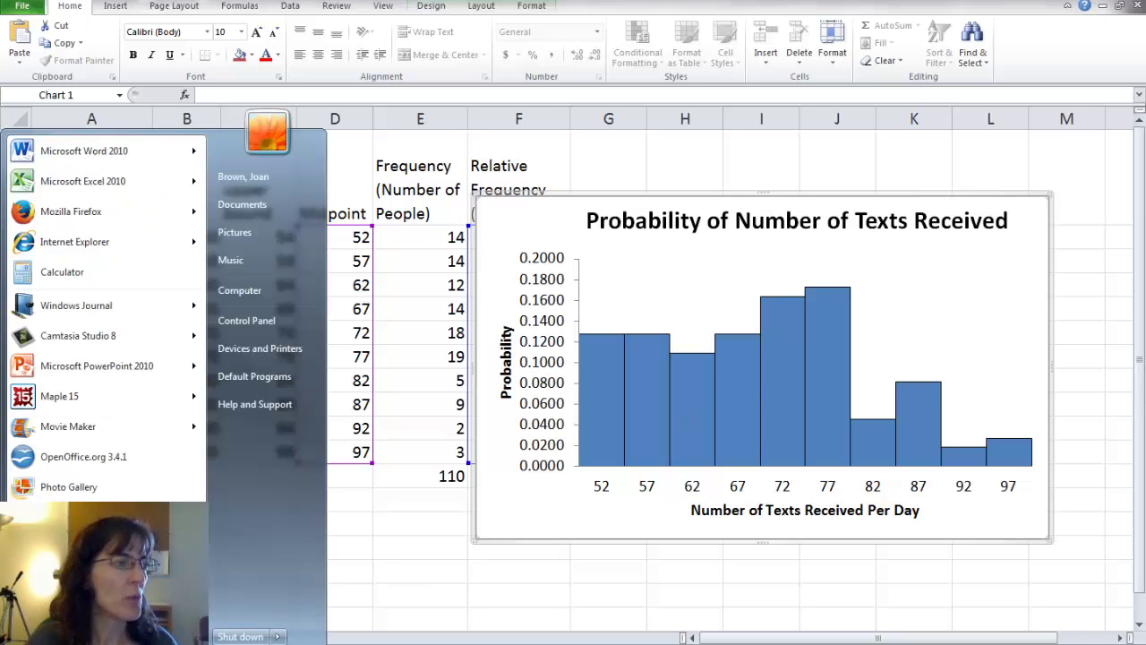
{"action": "left_click", "coordinate": [82, 148]}
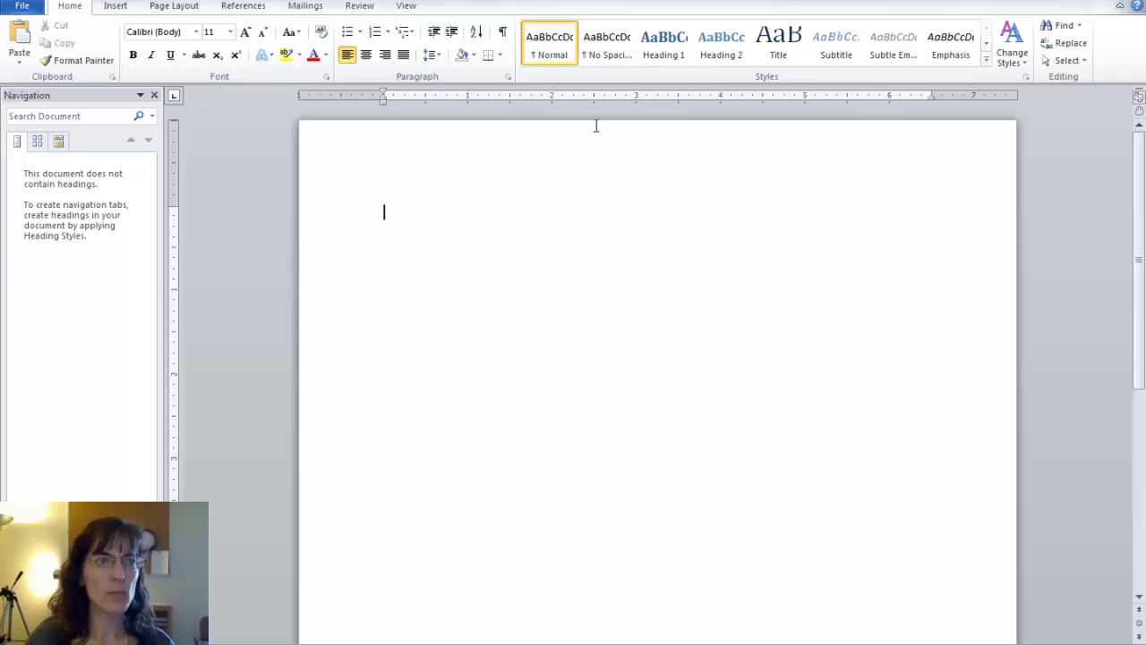
{"action": "key", "text": "ctrl+v"}
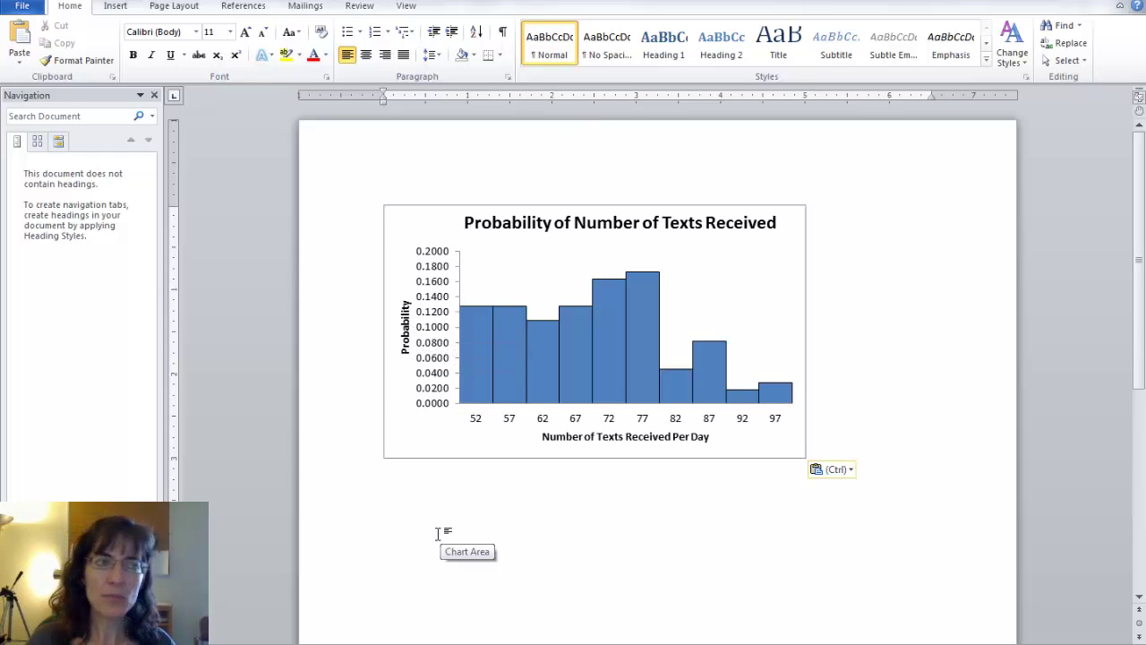
{"action": "left_click", "coordinate": [880, 401]}
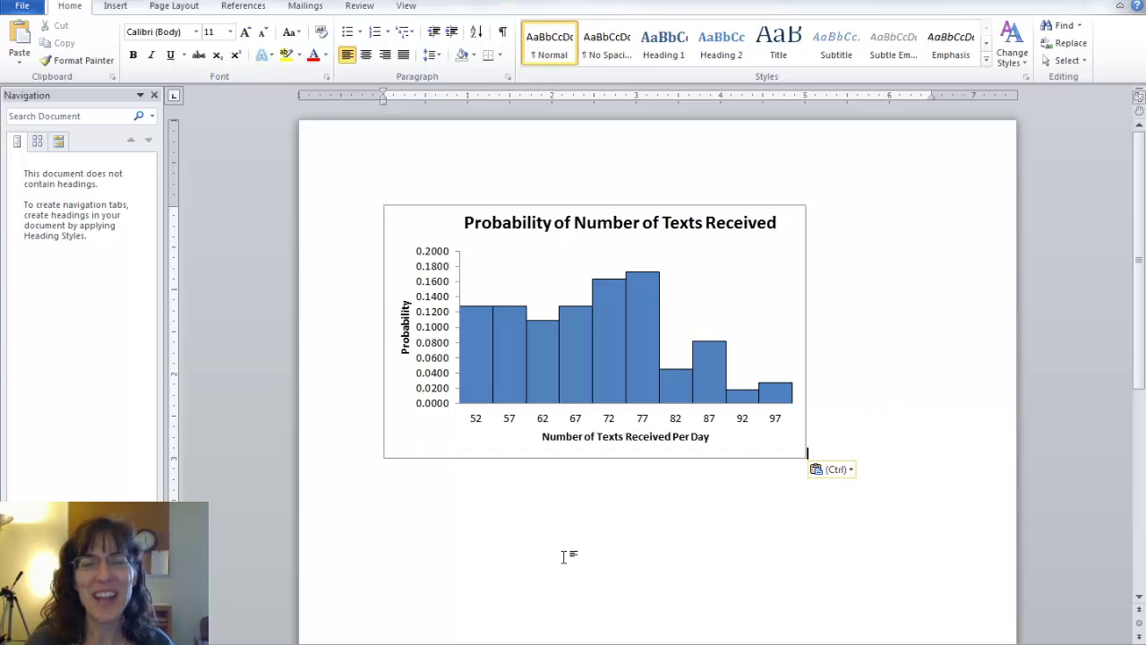
{"action": "key", "text": "Return"}
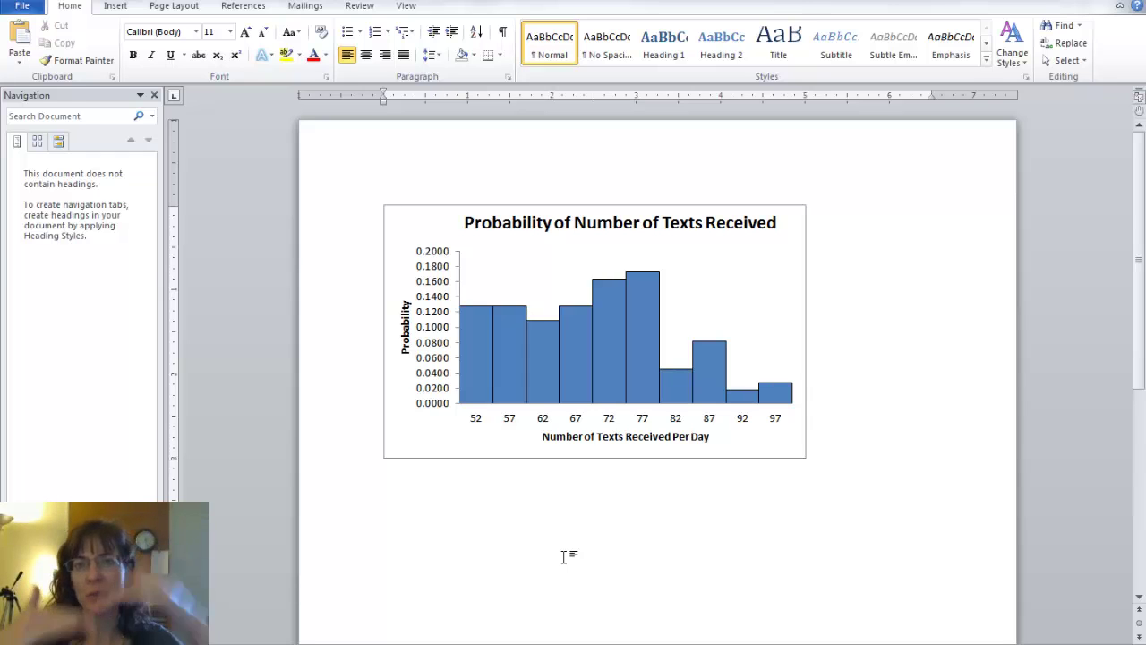
Return to the Excel workbook and move the histogram clear of the Relative Frequency column, beside the table.
{"action": "key", "text": "alt+Tab"}
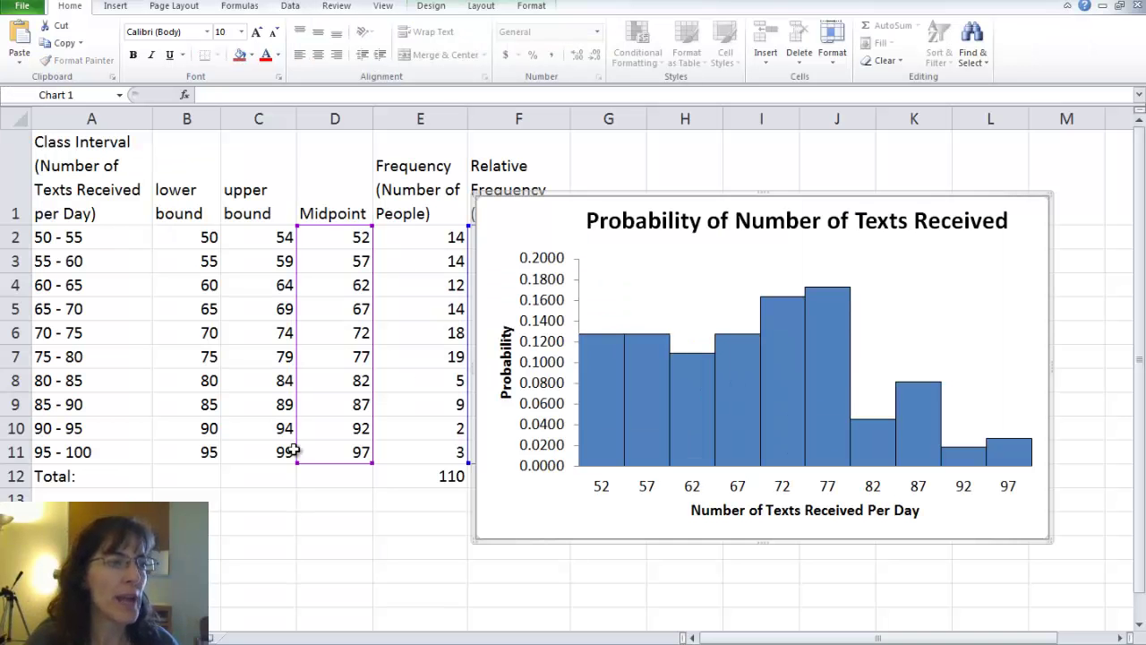
{"action": "left_click", "coordinate": [230, 555]}
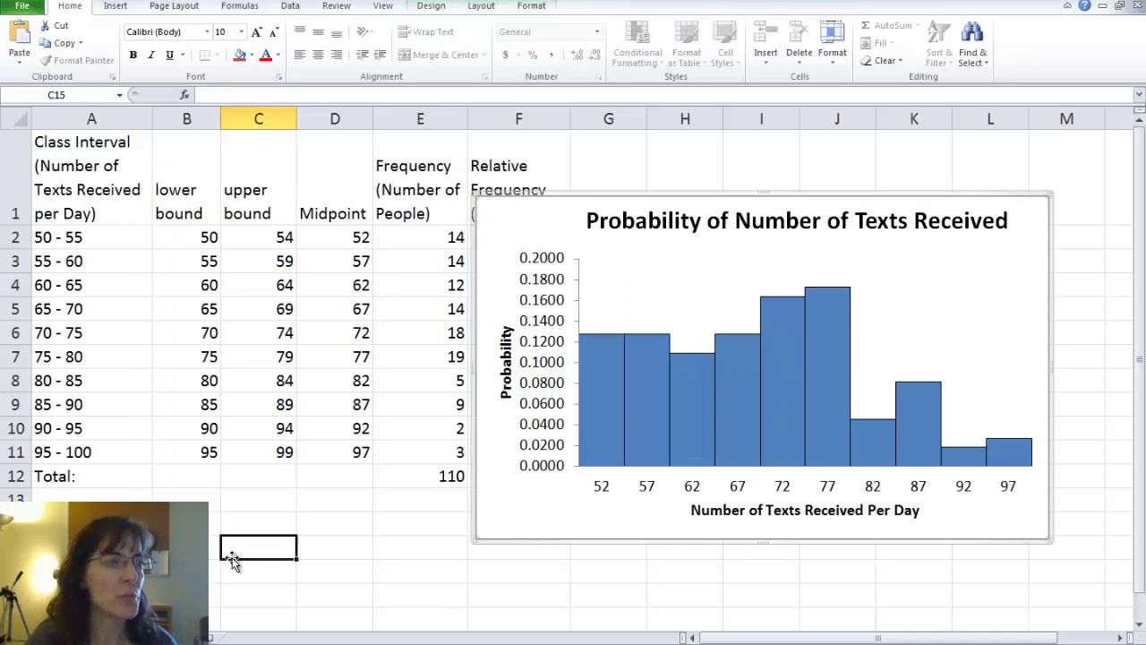
{"action": "left_click", "coordinate": [613, 215]}
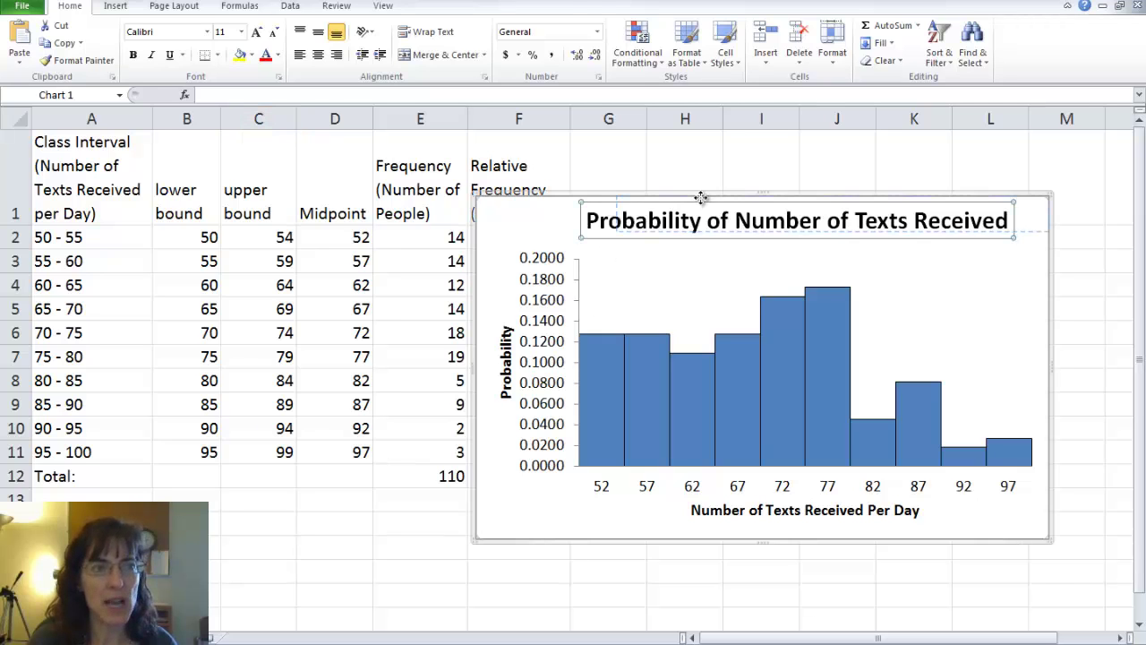
{"action": "left_click", "coordinate": [618, 210]}
{"action": "left_click", "coordinate": [577, 209]}
{"action": "left_click_drag", "start_coordinate": [578, 209], "coordinate": [683, 209]}
{"action": "left_click", "coordinate": [384, 519]}
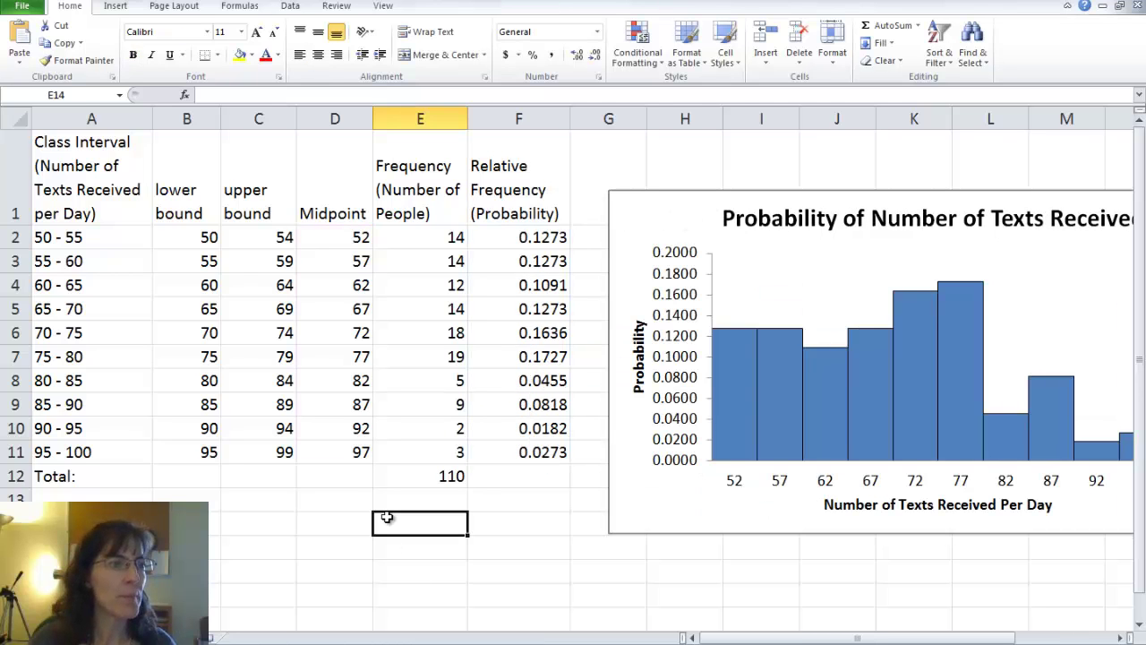
Copy the table A1:F12 into the Word document below the histogram and add blank lines after it.
{"action": "left_click_drag", "start_coordinate": [64, 168], "coordinate": [503, 477]}
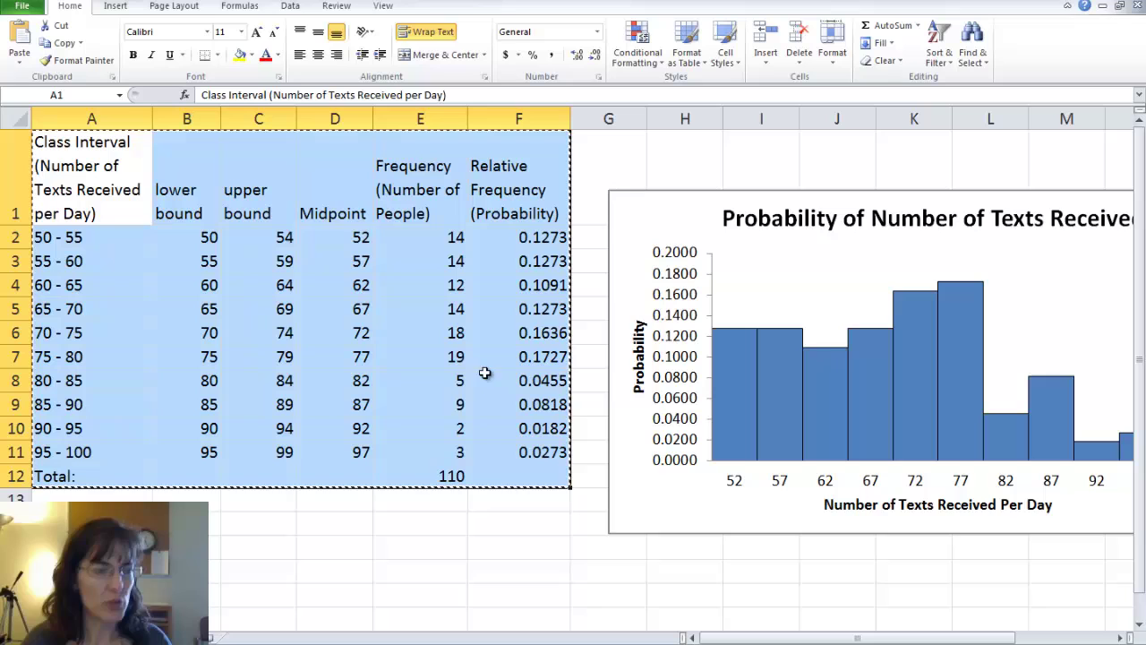
{"action": "key", "text": "ctrl+c"}
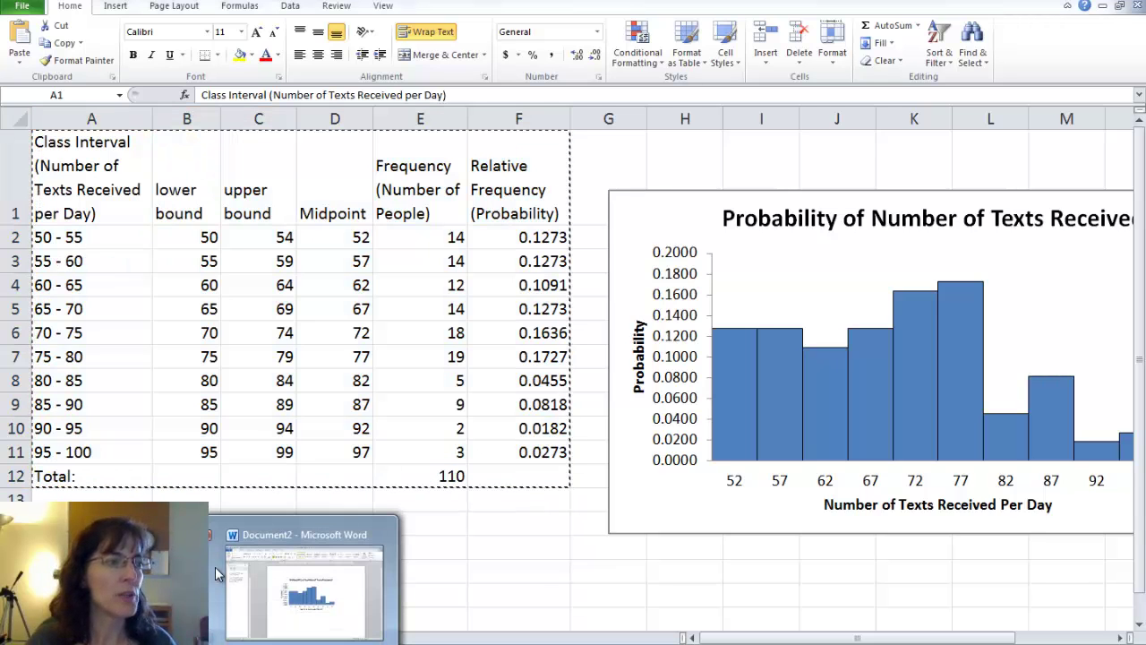
{"action": "left_click", "coordinate": [342, 584]}
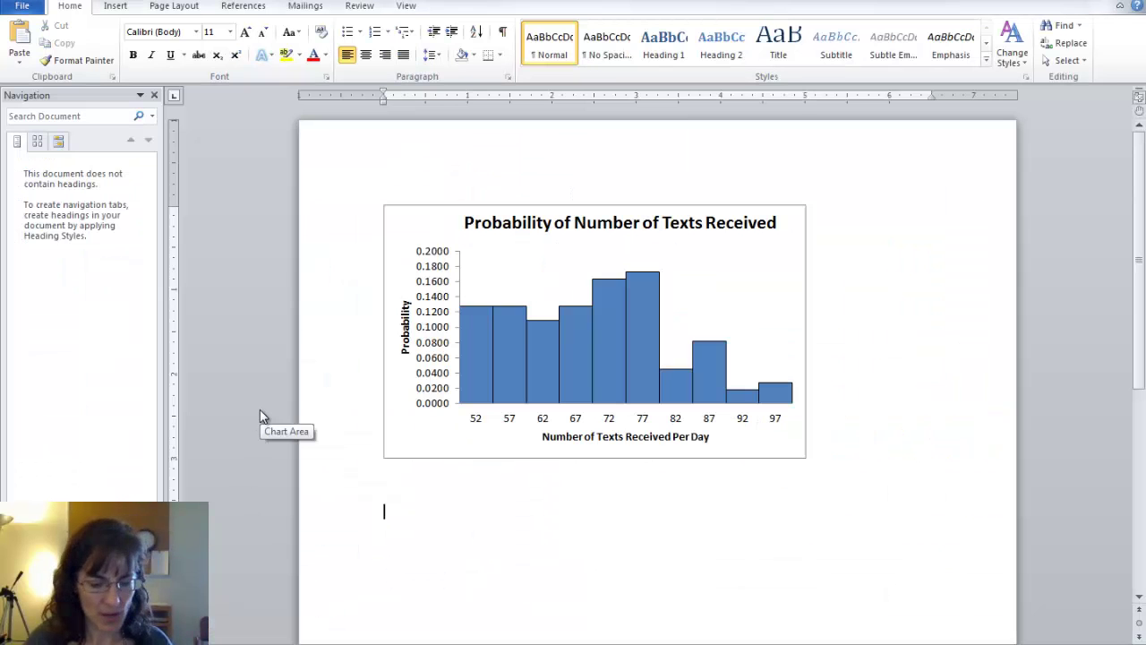
{"action": "key", "text": "ctrl+v"}
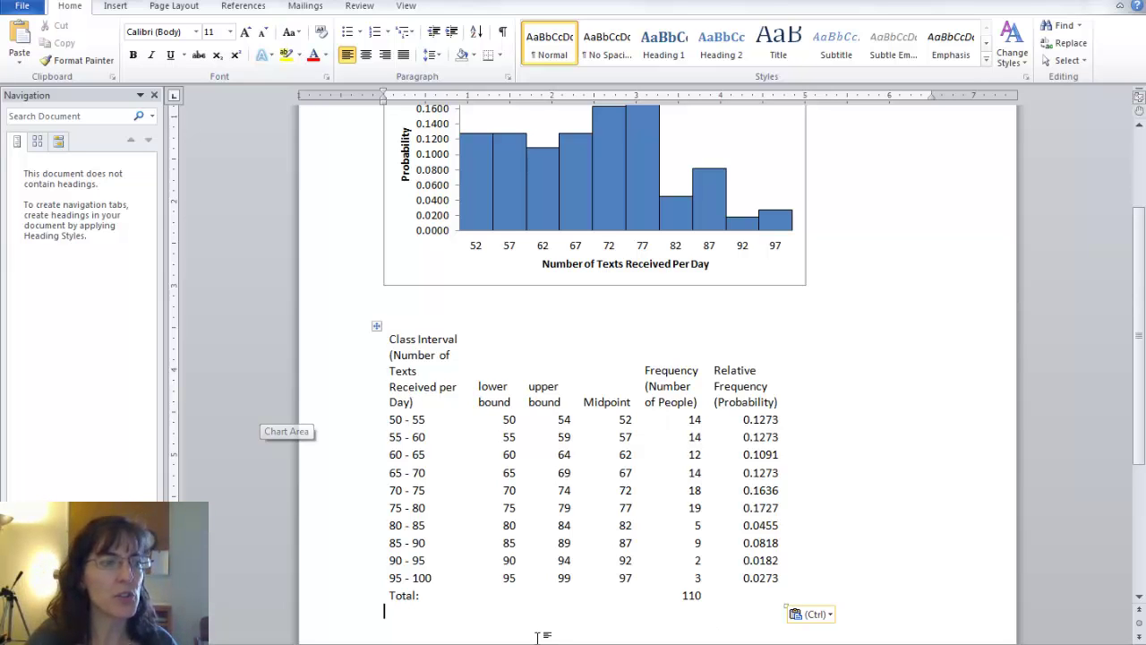
{"action": "key", "text": "Return"}
{"action": "key", "text": "Return"}
{"action": "key", "text": "Return"}
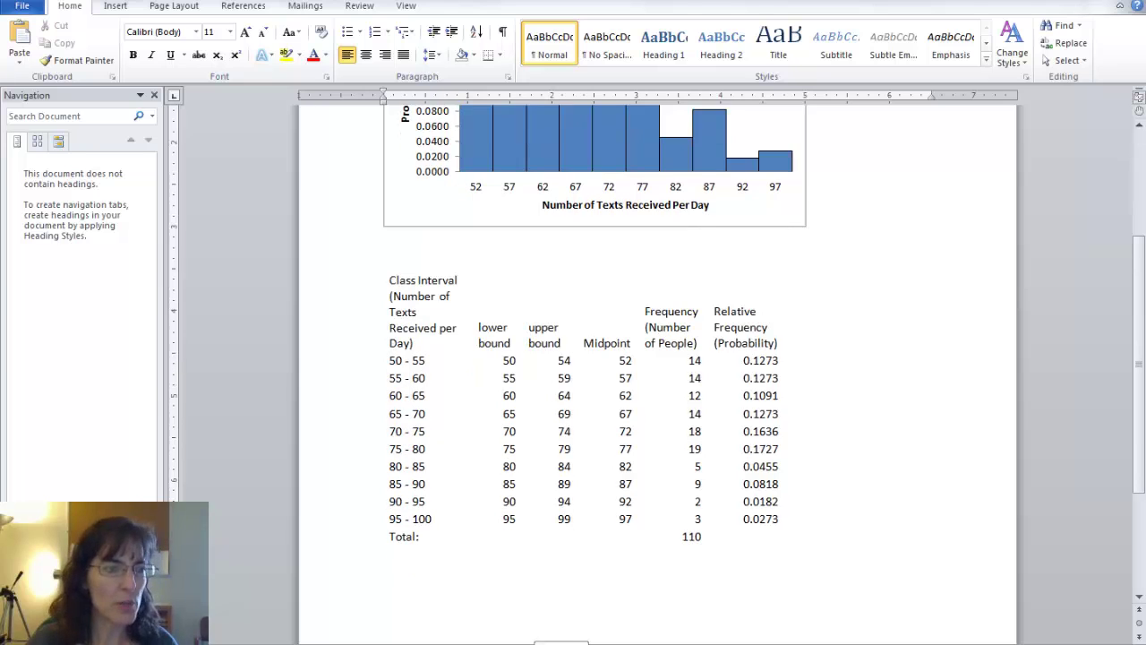
Switch back to the Excel workbook and display the worksheet's formulas instead of their values.
{"action": "key", "text": "alt+Tab"}
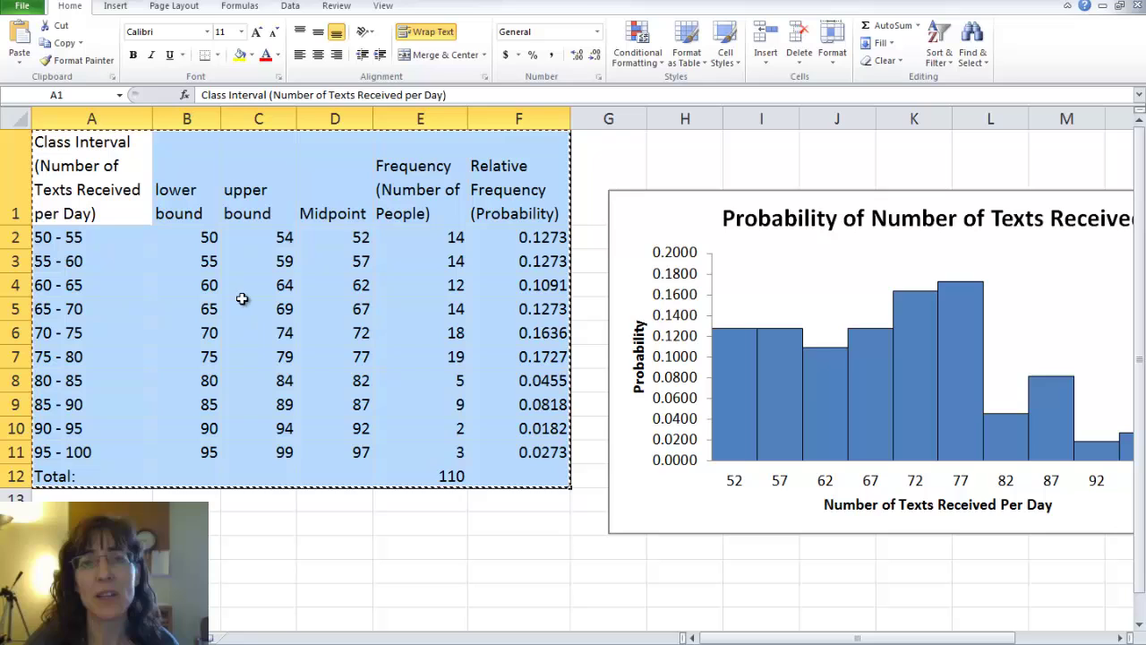
{"action": "left_click", "coordinate": [67, 237]}
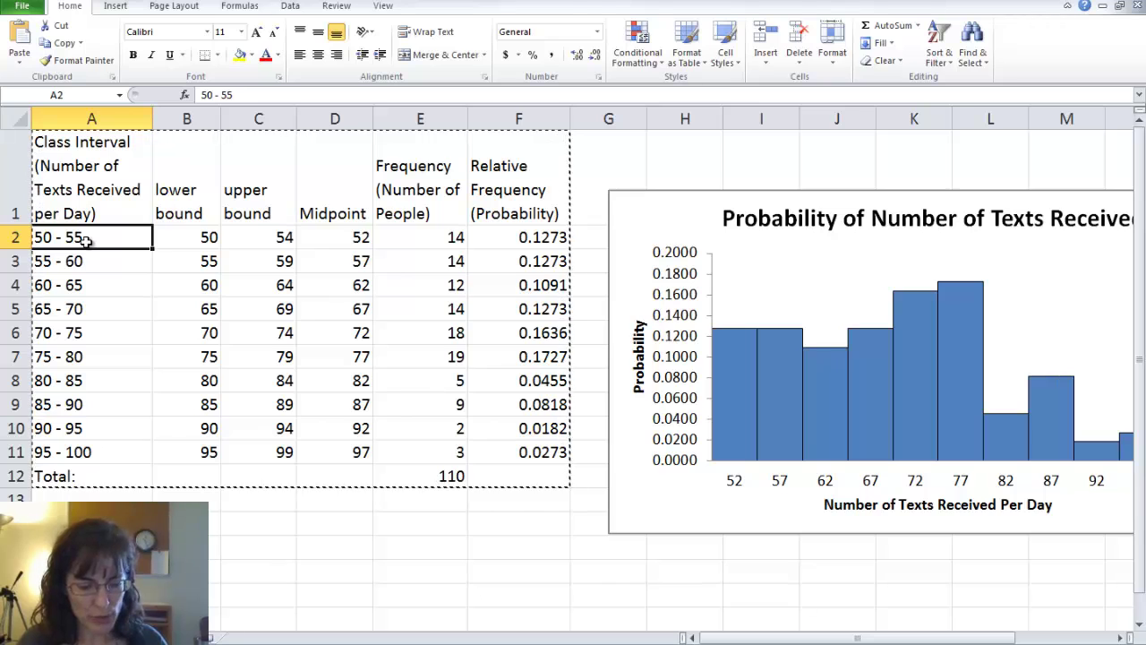
{"action": "key", "text": "ctrl+grave"}
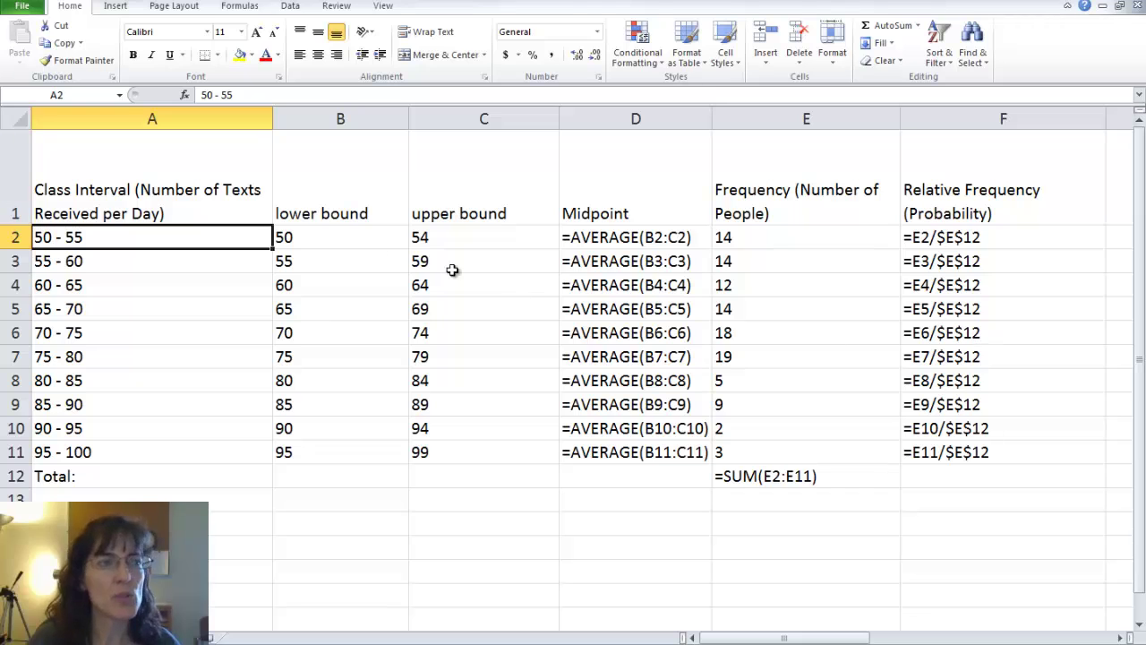
Adjust the widths of columns A through F to fit the formulas compactly, wrapping the long headings in columns A, E and F.
{"action": "left_click", "coordinate": [153, 144]}
{"action": "double_click", "coordinate": [273, 118]}
{"action": "left_click_drag", "start_coordinate": [421, 118], "coordinate": [180, 131]}
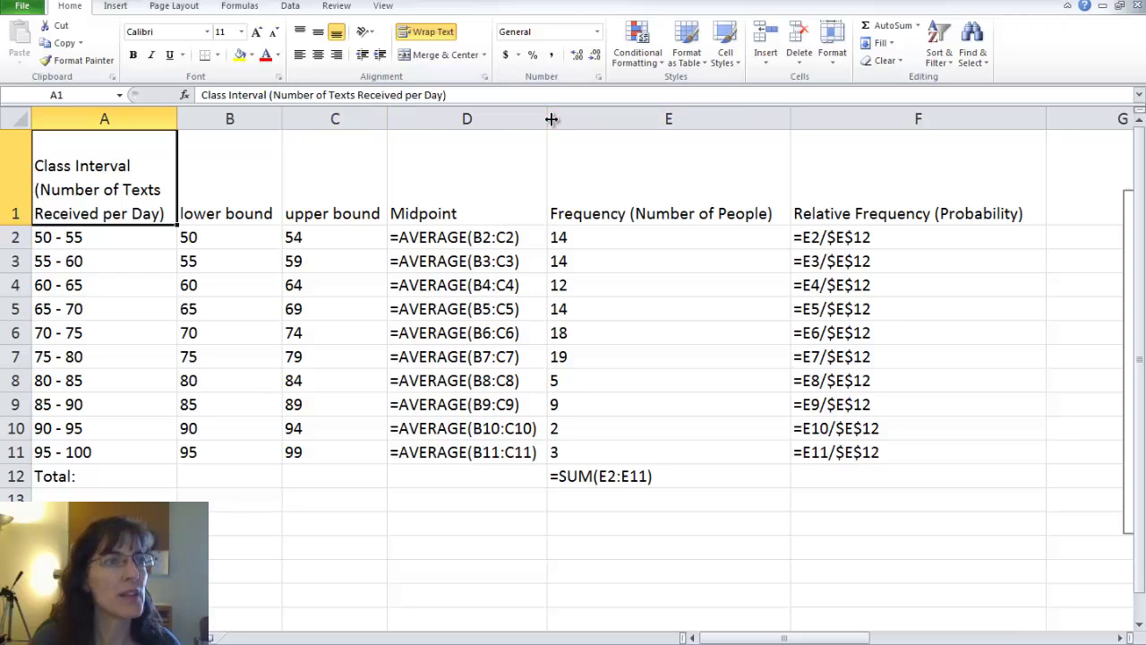
{"action": "left_click_drag", "start_coordinate": [789, 115], "coordinate": [675, 132]}
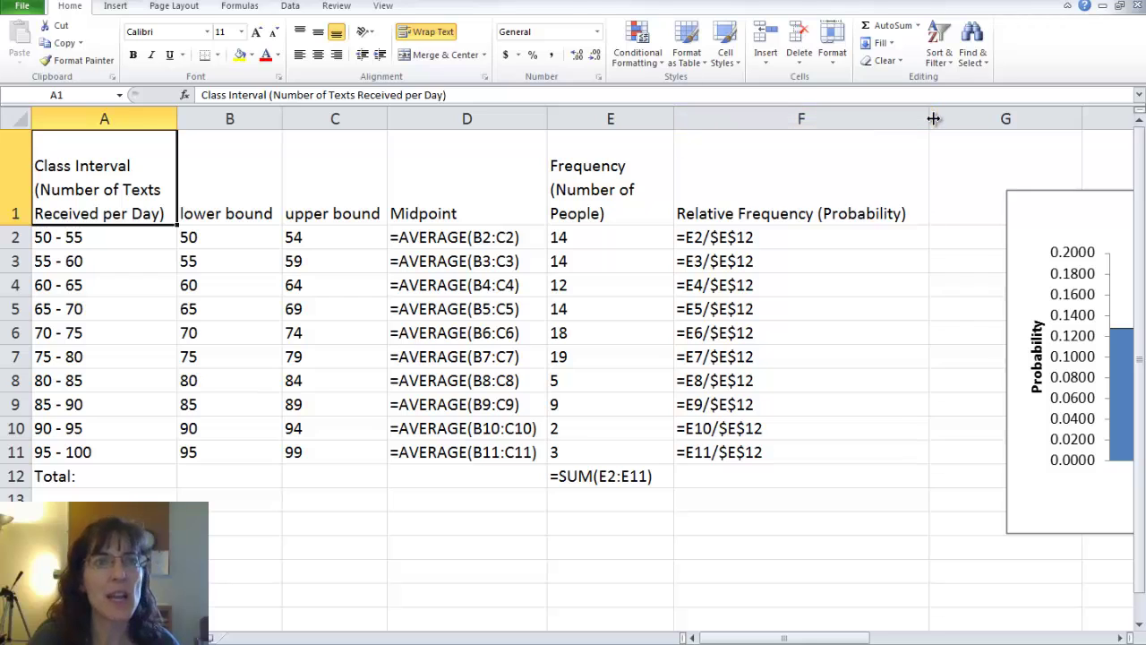
{"action": "left_click_drag", "start_coordinate": [928, 118], "coordinate": [808, 123]}
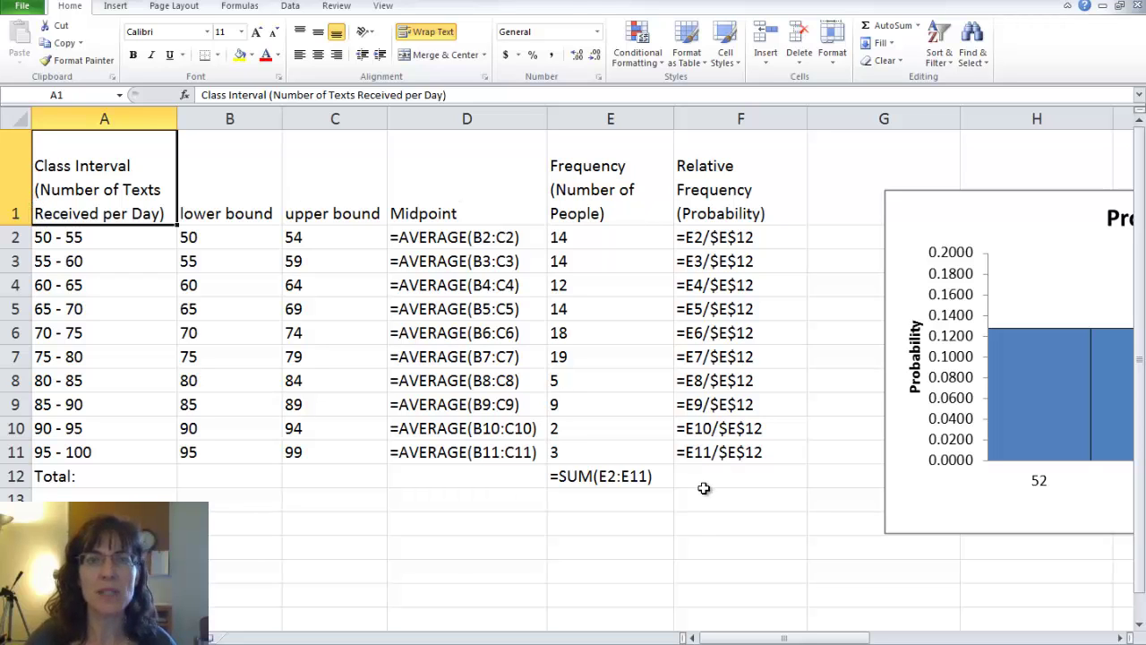
{"action": "left_click", "coordinate": [706, 549]}
{"action": "left_click", "coordinate": [104, 195]}
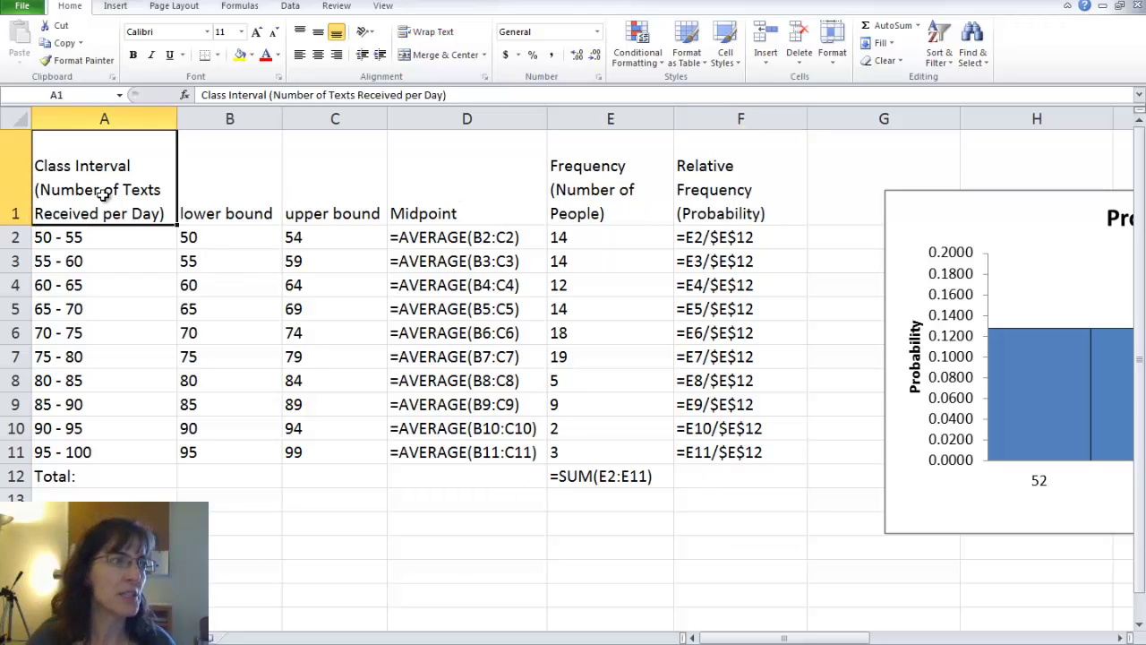
Copy the formula view of the table, A1:F12, into the Word document below the relative frequency table.
{"action": "left_click_drag", "start_coordinate": [104, 196], "coordinate": [756, 470]}
{"action": "key", "text": "ctrl+c"}
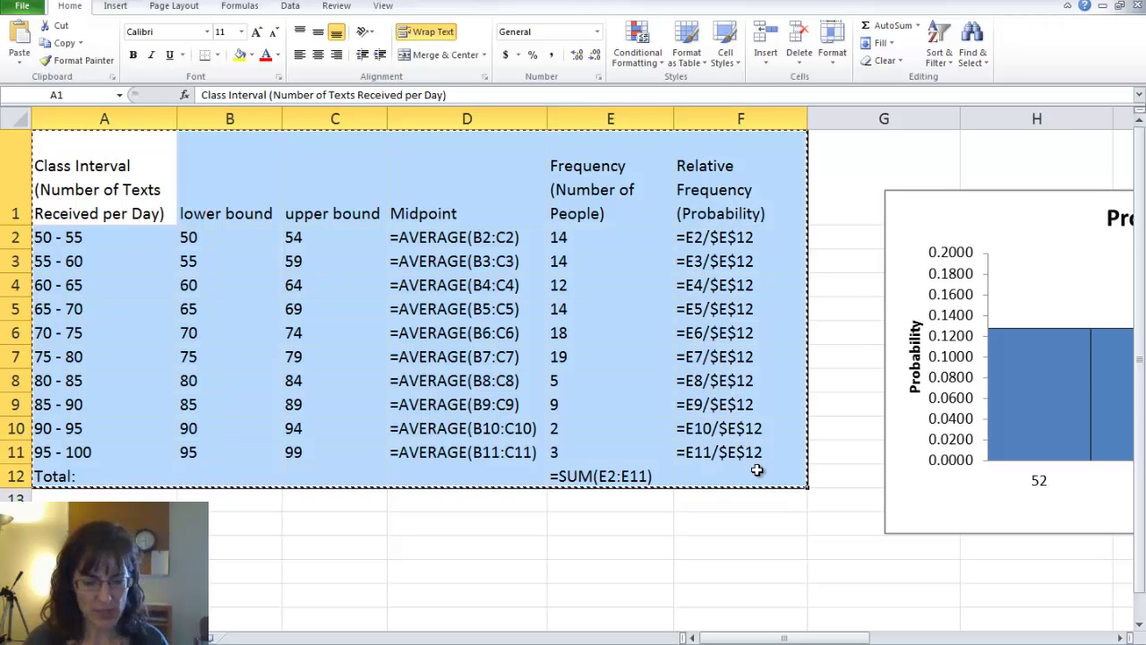
{"action": "mouse_move", "coordinate": [305, 644]}
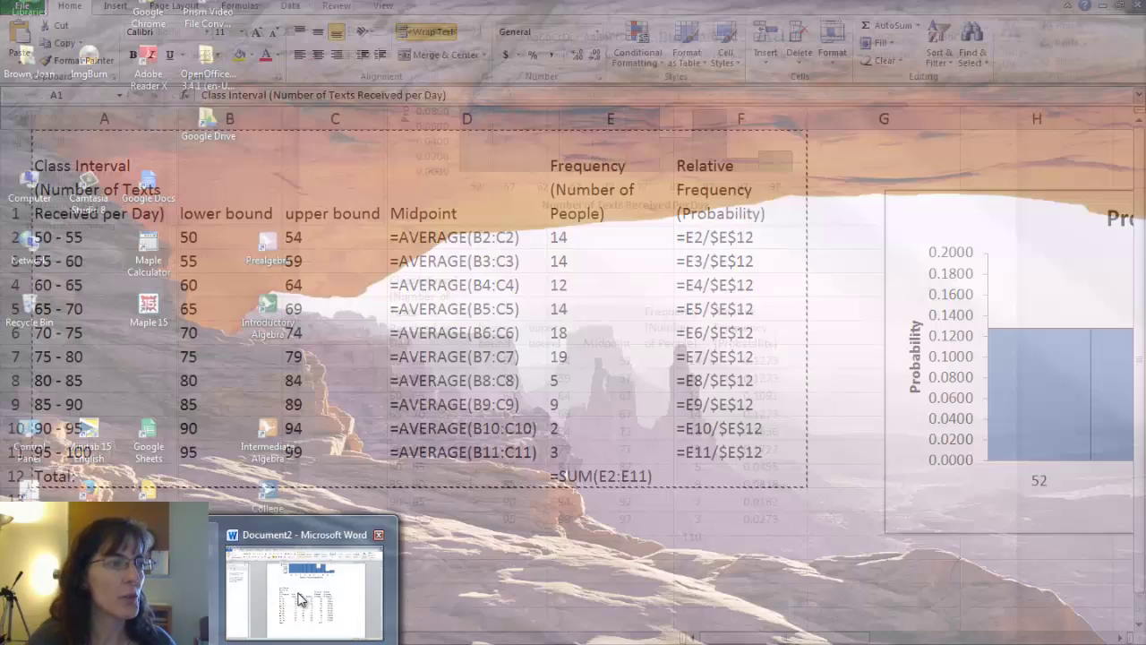
{"action": "left_click", "coordinate": [299, 594]}
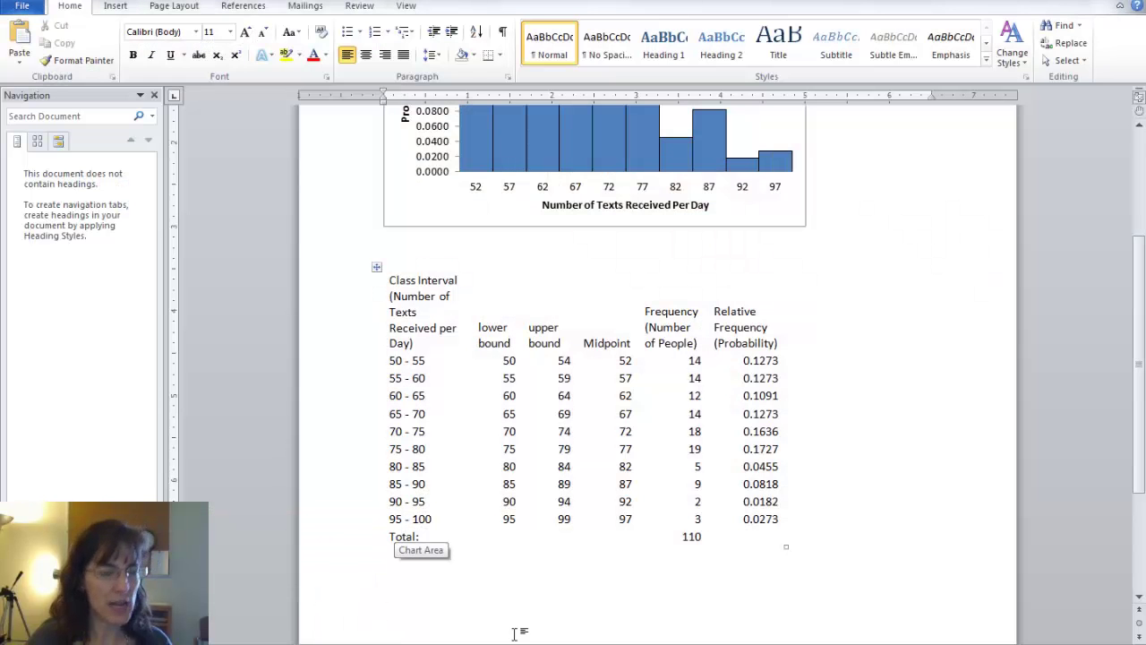
{"action": "left_click", "coordinate": [426, 632]}
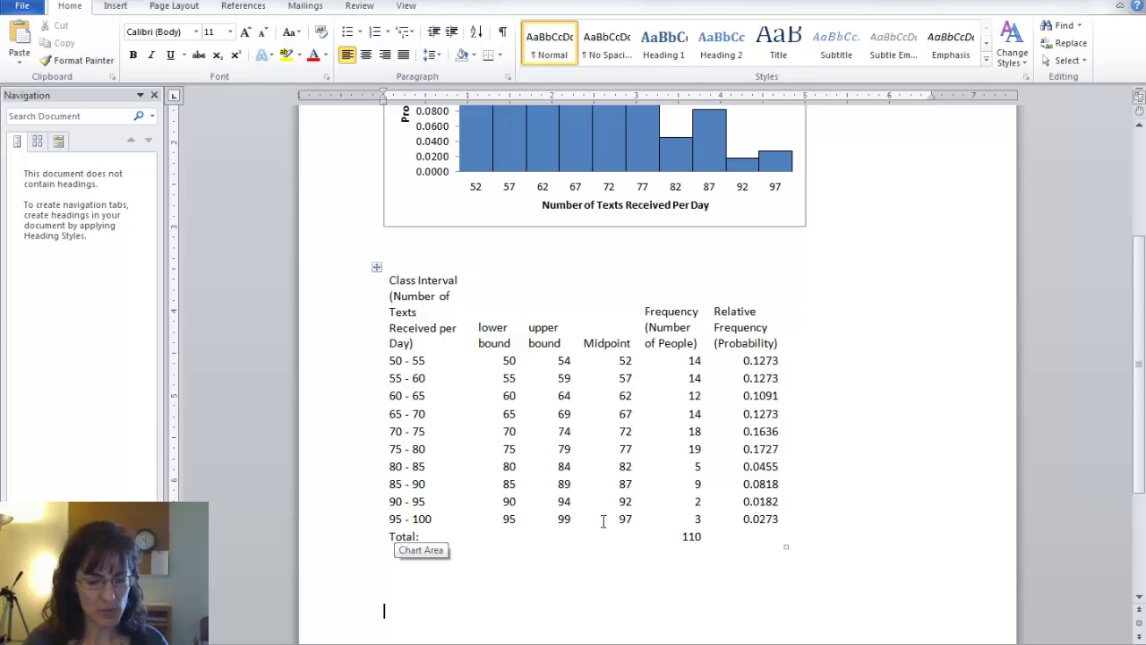
{"action": "key", "text": "ctrl+v"}
Insert a page break between the two tables so the formula table starts on a new page.
{"action": "scroll", "coordinate": [603, 521], "scroll_direction": "up", "scroll_amount": 10}
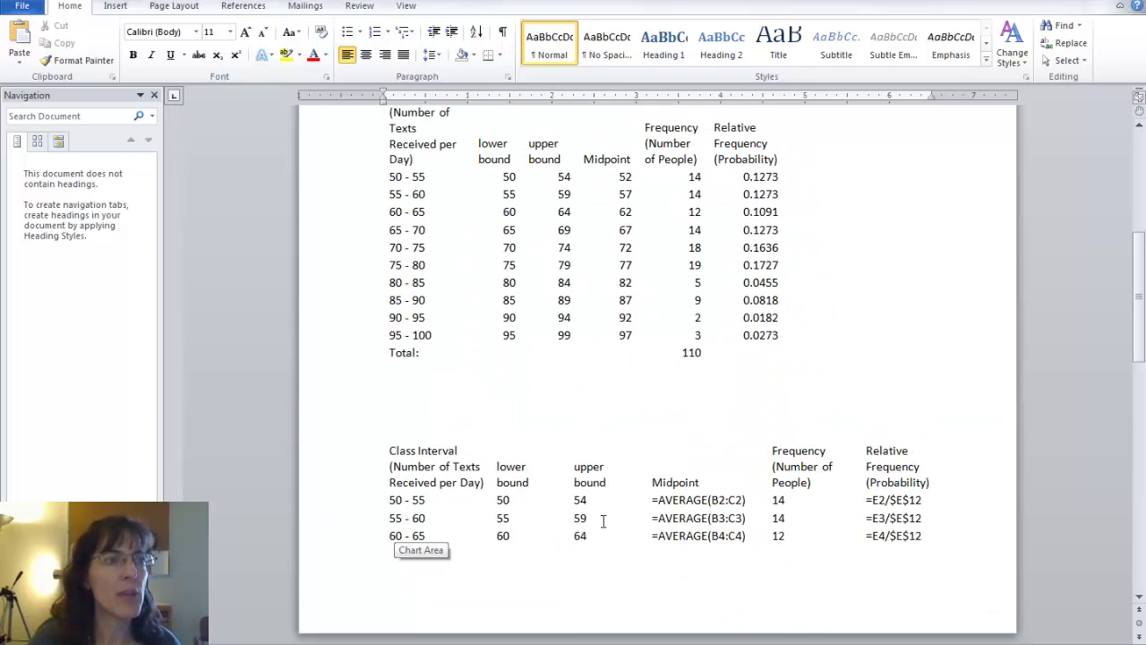
{"action": "scroll", "coordinate": [602, 521], "scroll_direction": "down", "scroll_amount": 9}
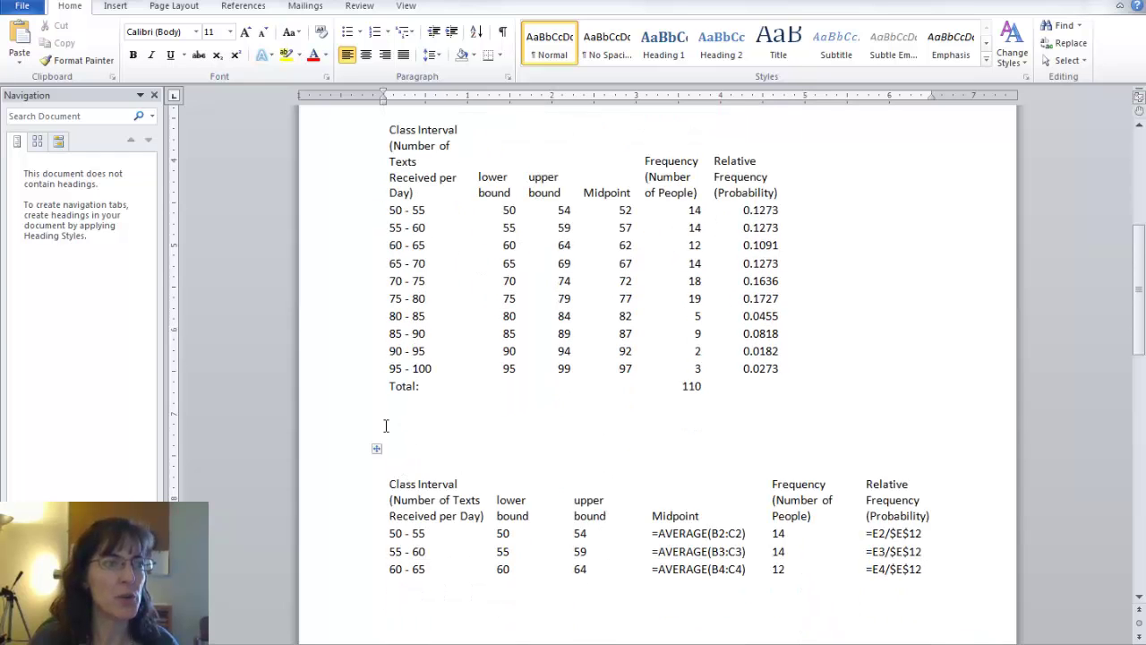
{"action": "left_click", "coordinate": [119, 6]}
{"action": "left_click", "coordinate": [86, 52]}
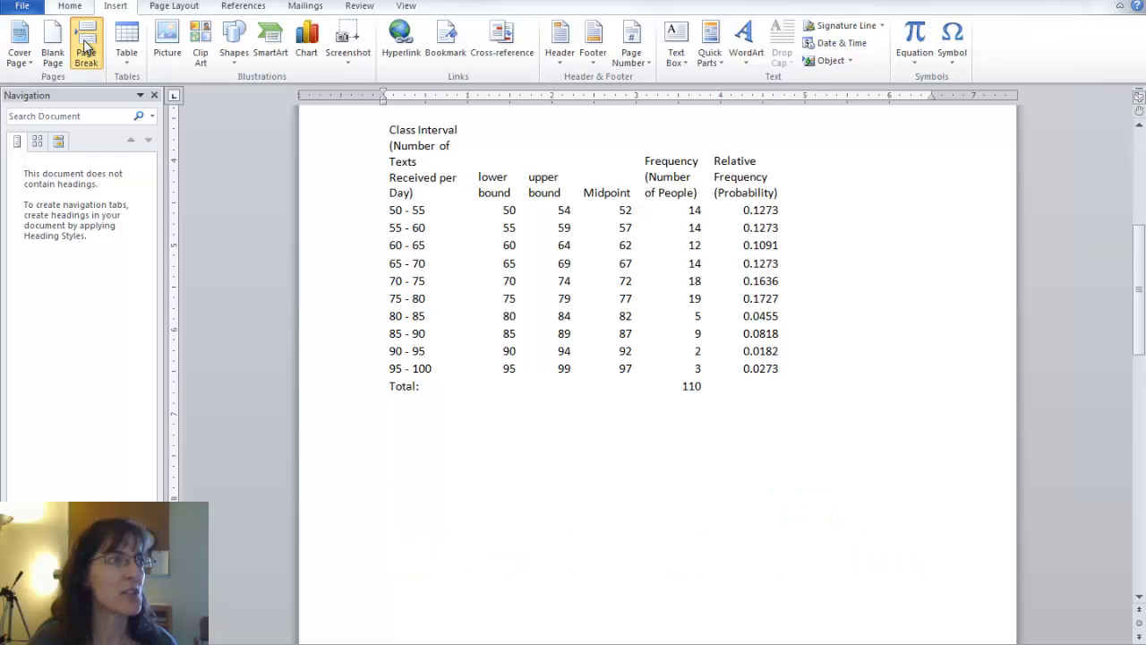
{"action": "scroll", "coordinate": [482, 426], "scroll_direction": "down", "scroll_amount": 4}
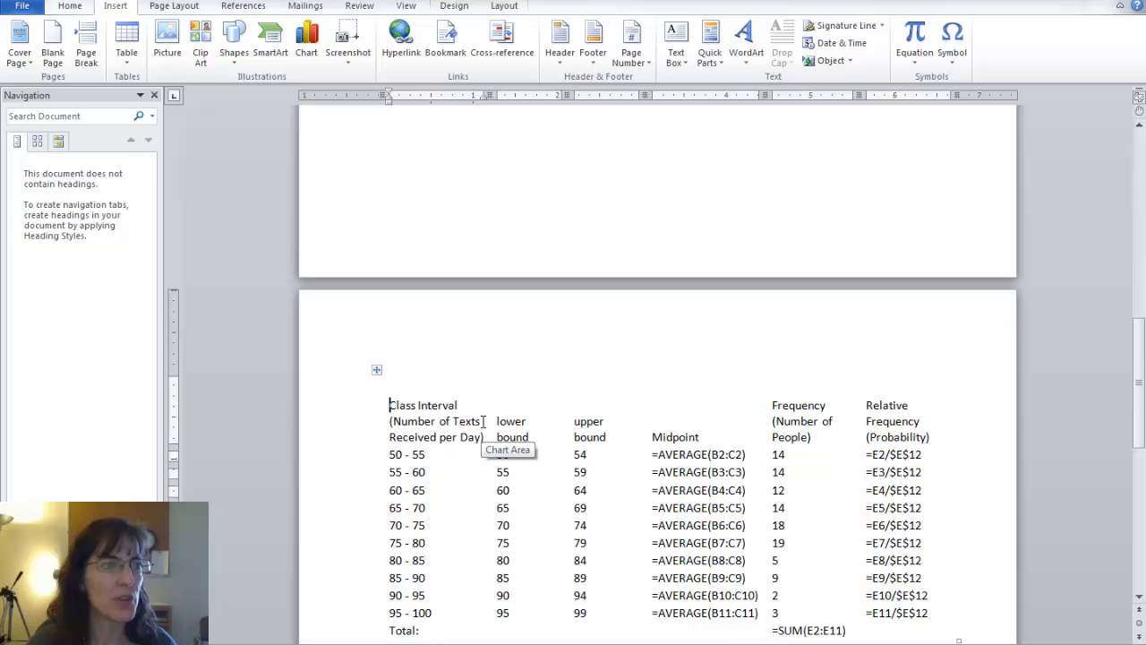
Review the finished document, checking the histogram, the relative frequency table and the formula table on its own page.
{"action": "scroll", "coordinate": [482, 421], "scroll_direction": "down", "scroll_amount": 5}
{"action": "scroll", "coordinate": [483, 421], "scroll_direction": "up", "scroll_amount": 4}
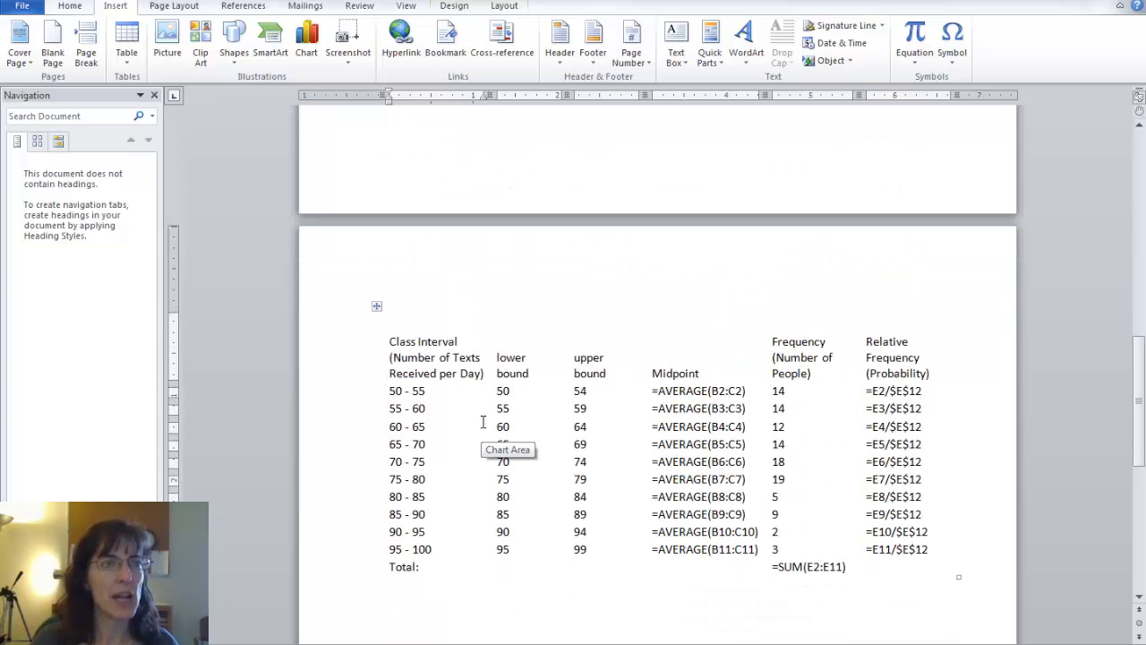
{"action": "scroll", "coordinate": [481, 421], "scroll_direction": "up", "scroll_amount": 5}
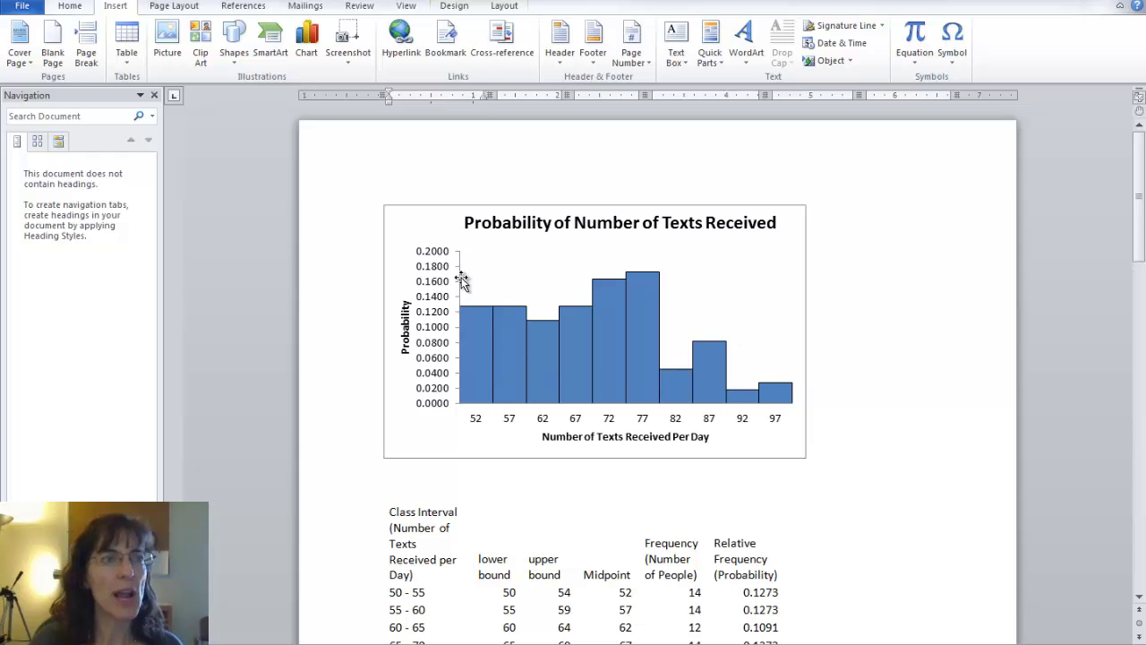
{"action": "mouse_move", "coordinate": [685, 381]}
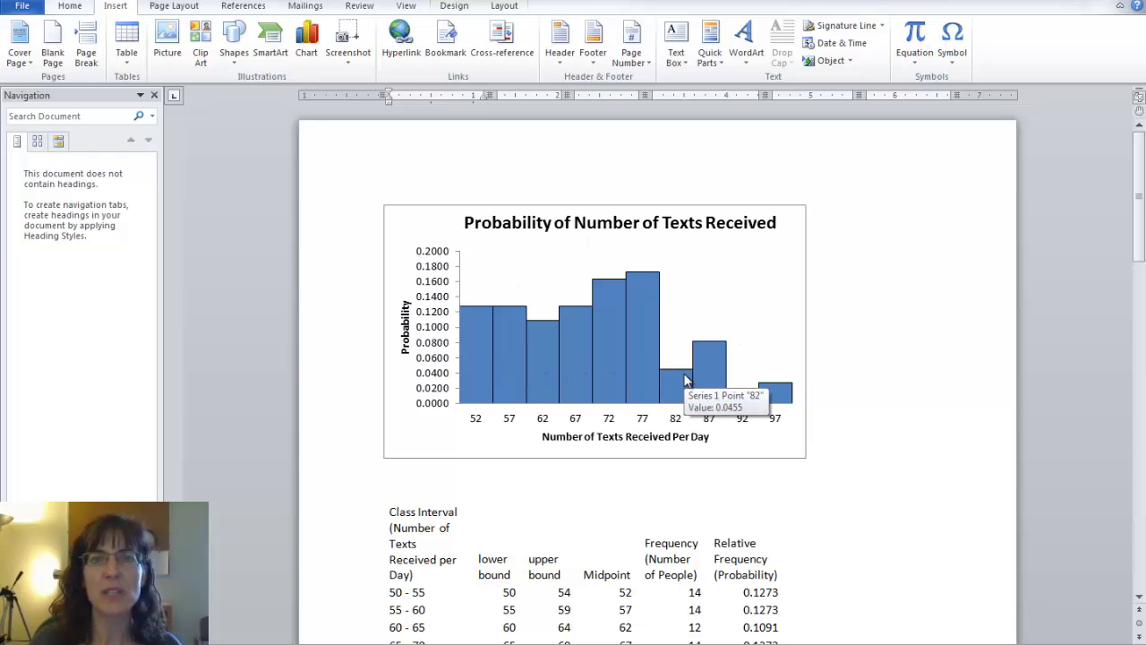
{"action": "scroll", "coordinate": [684, 373], "scroll_direction": "down", "scroll_amount": 3}
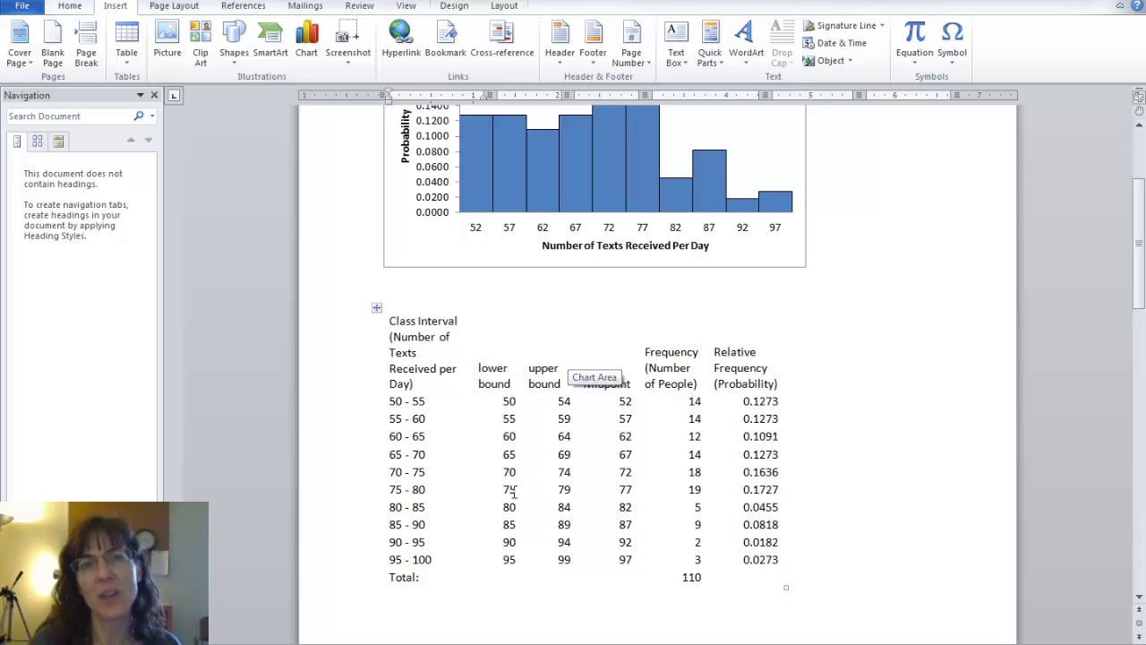
{"action": "scroll", "coordinate": [513, 491], "scroll_direction": "down", "scroll_amount": 13}
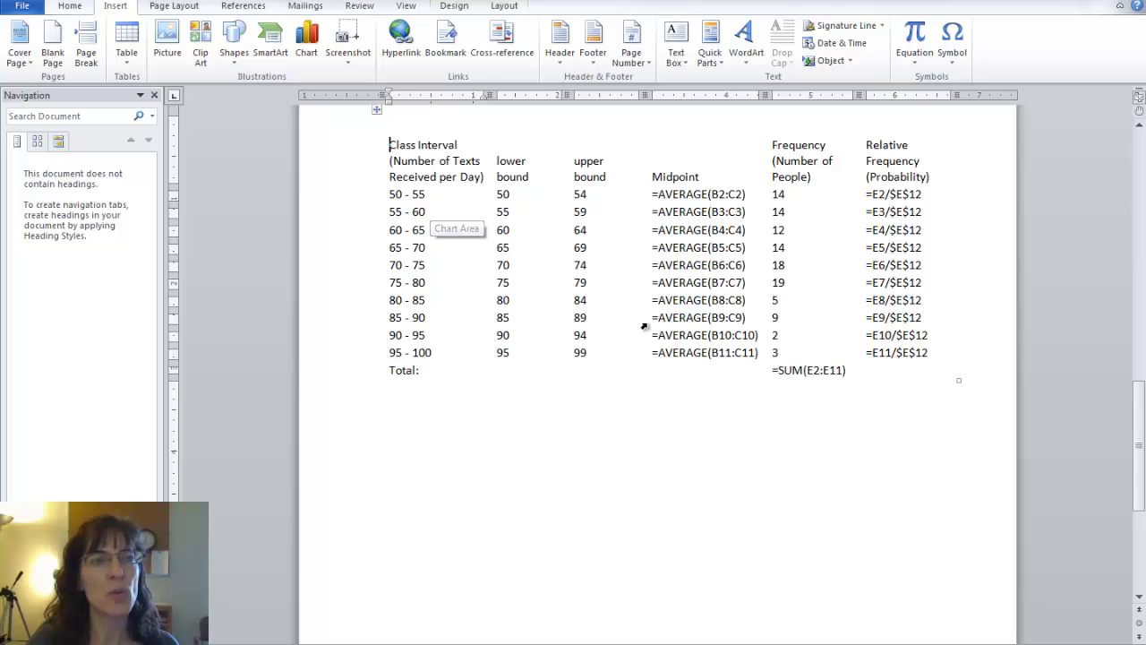
{"action": "scroll", "coordinate": [647, 323], "scroll_direction": "up", "scroll_amount": 6}
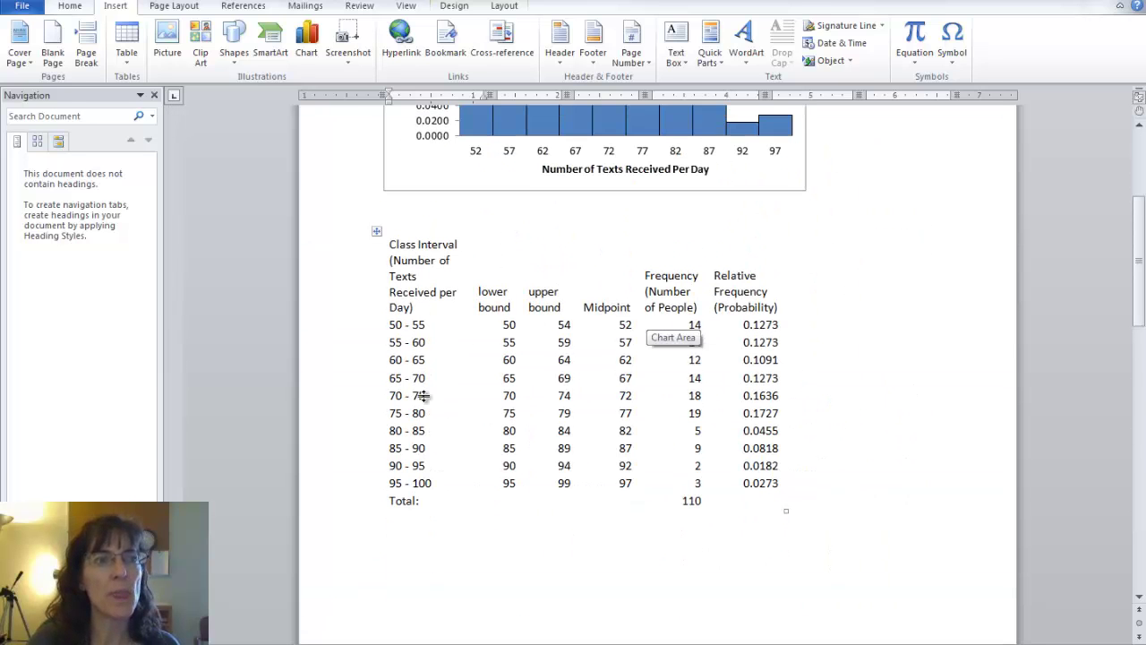
{"action": "scroll", "coordinate": [641, 413], "scroll_direction": "up", "scroll_amount": 3}
{"action": "scroll", "coordinate": [642, 411], "scroll_direction": "up", "scroll_amount": 1}
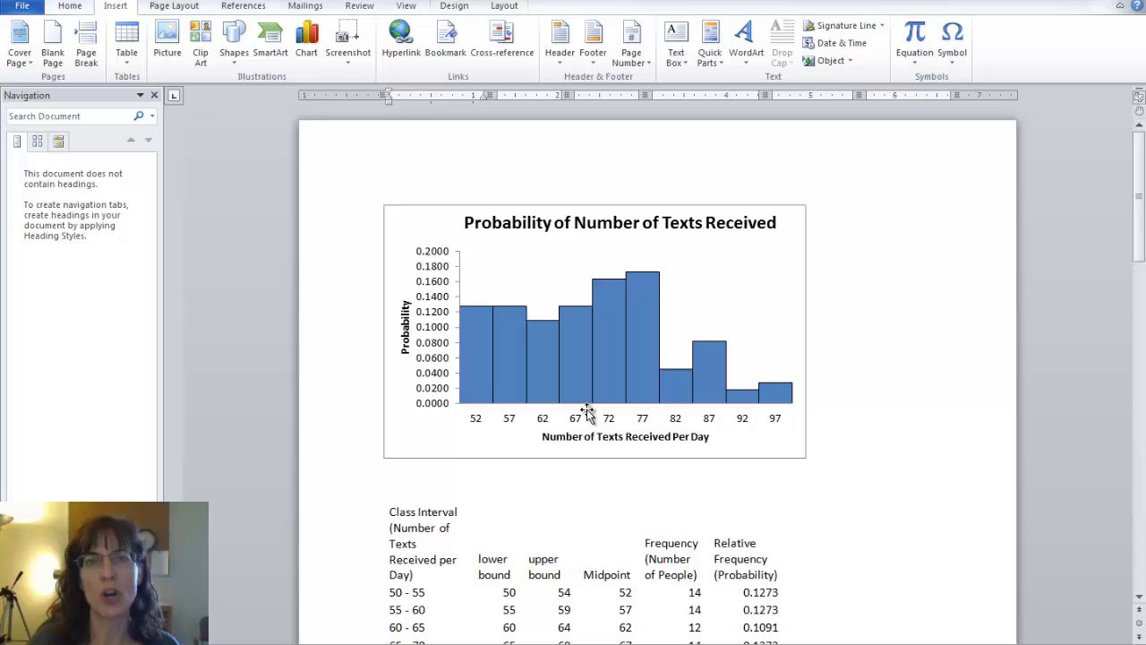